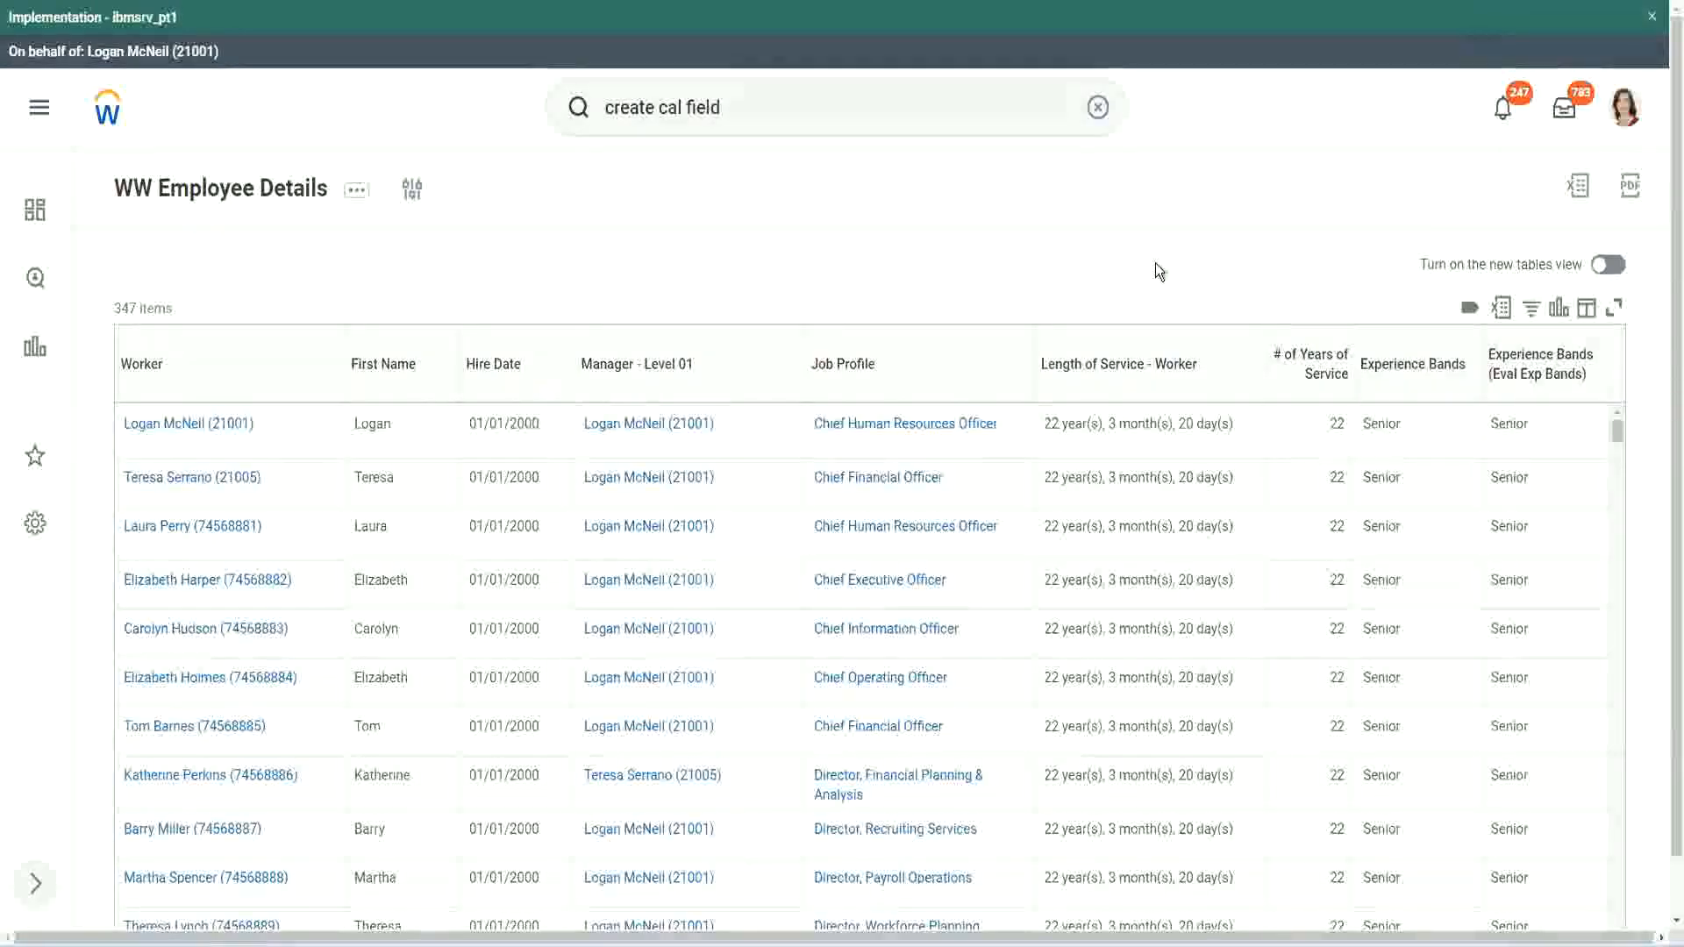
pyautogui.click(1459, 415)
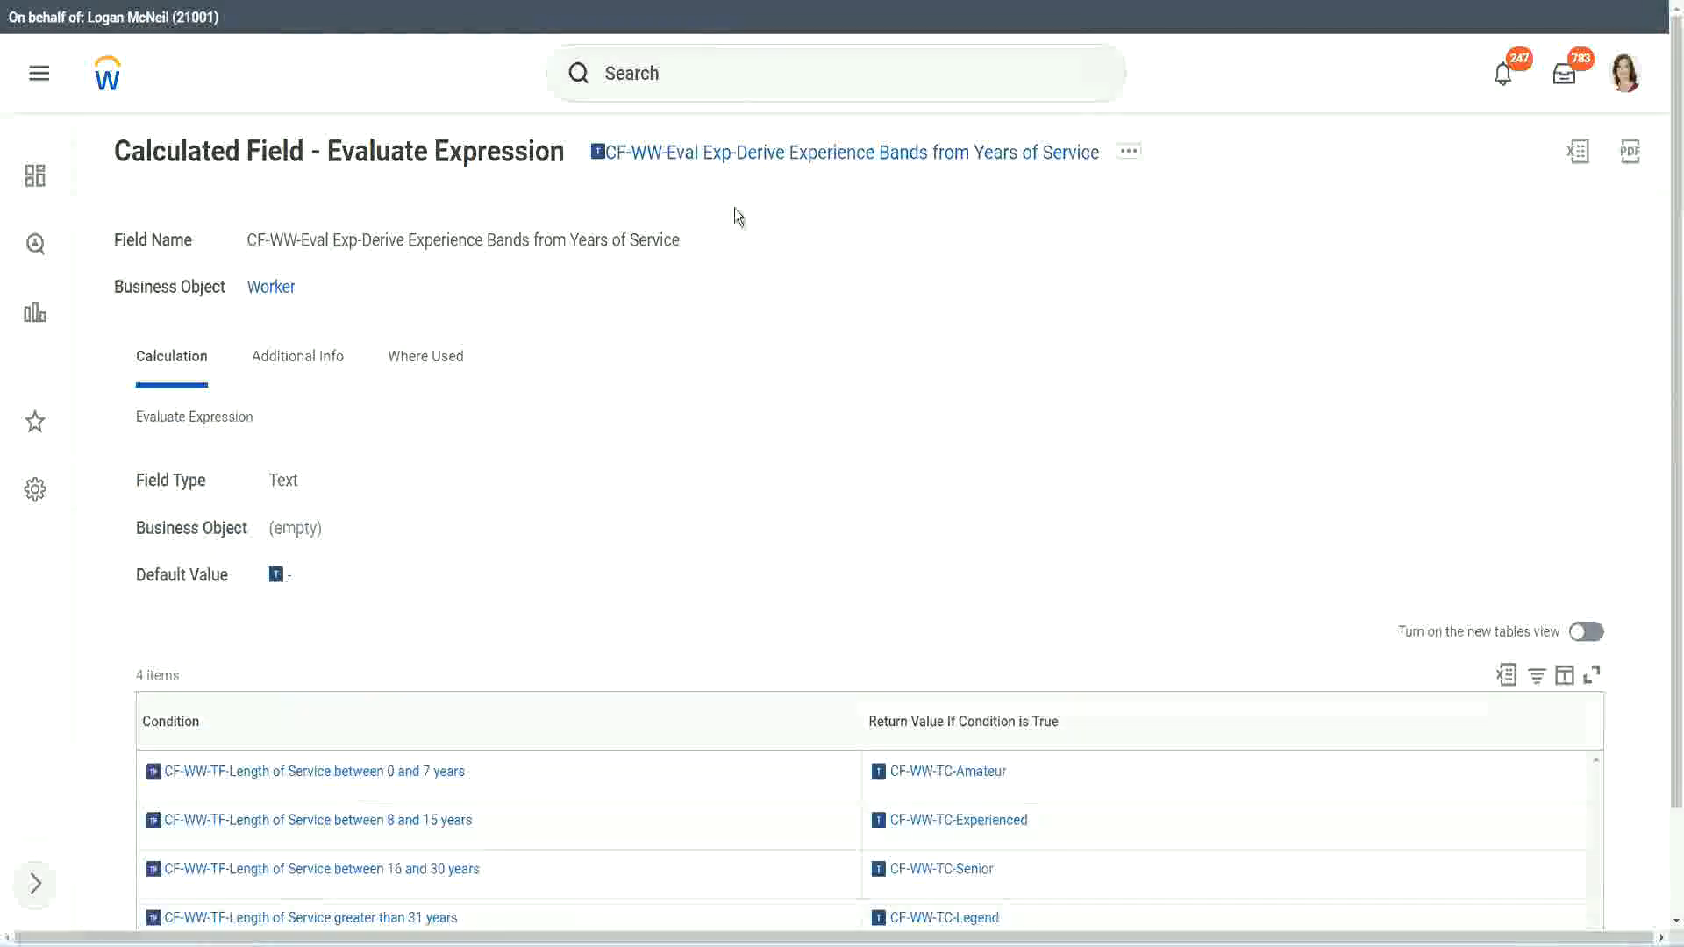
pyautogui.rightClick(733, 160)
pyautogui.click(793, 263)
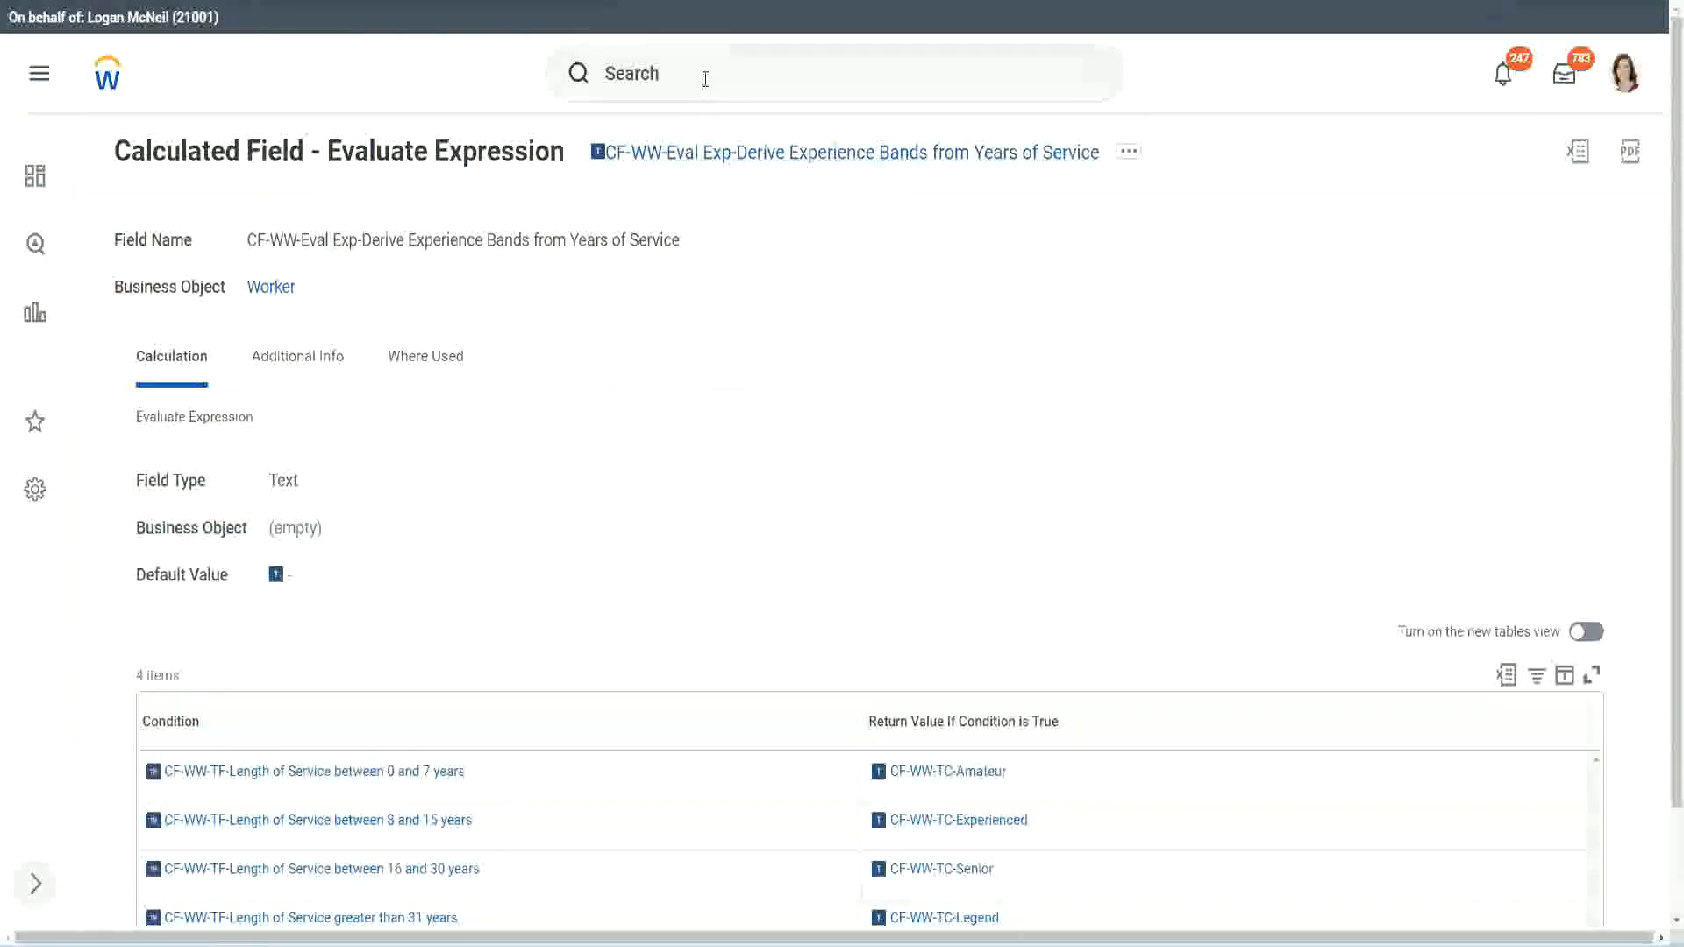
pyautogui.click(705, 78)
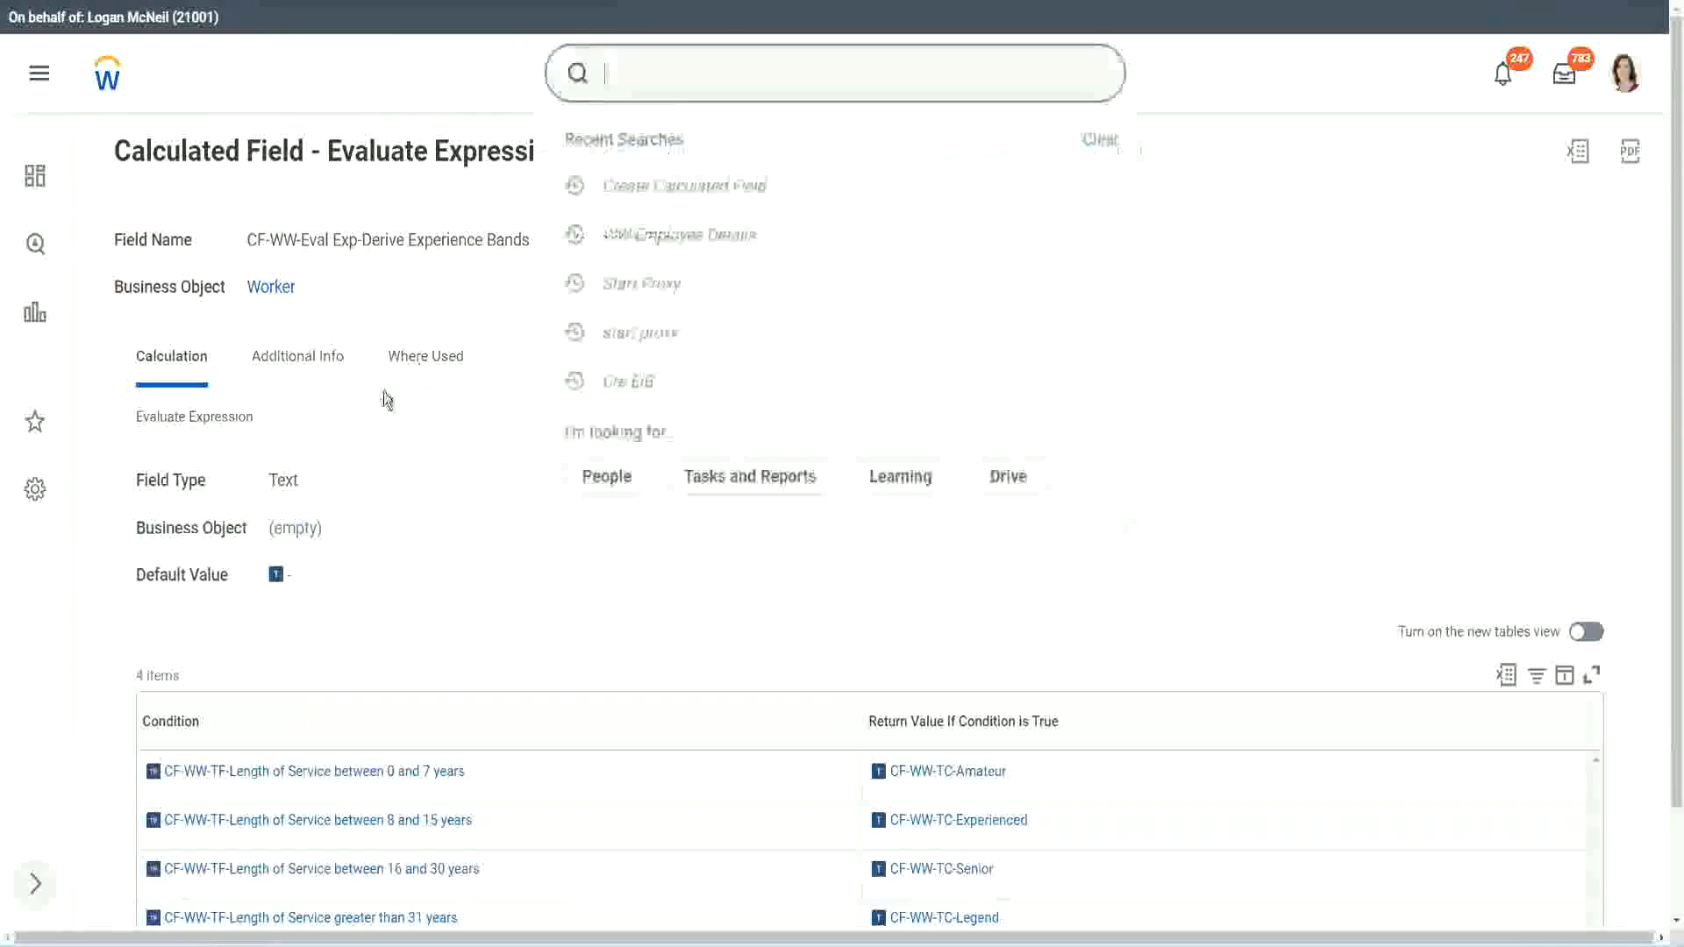
pyautogui.click(1192, 197)
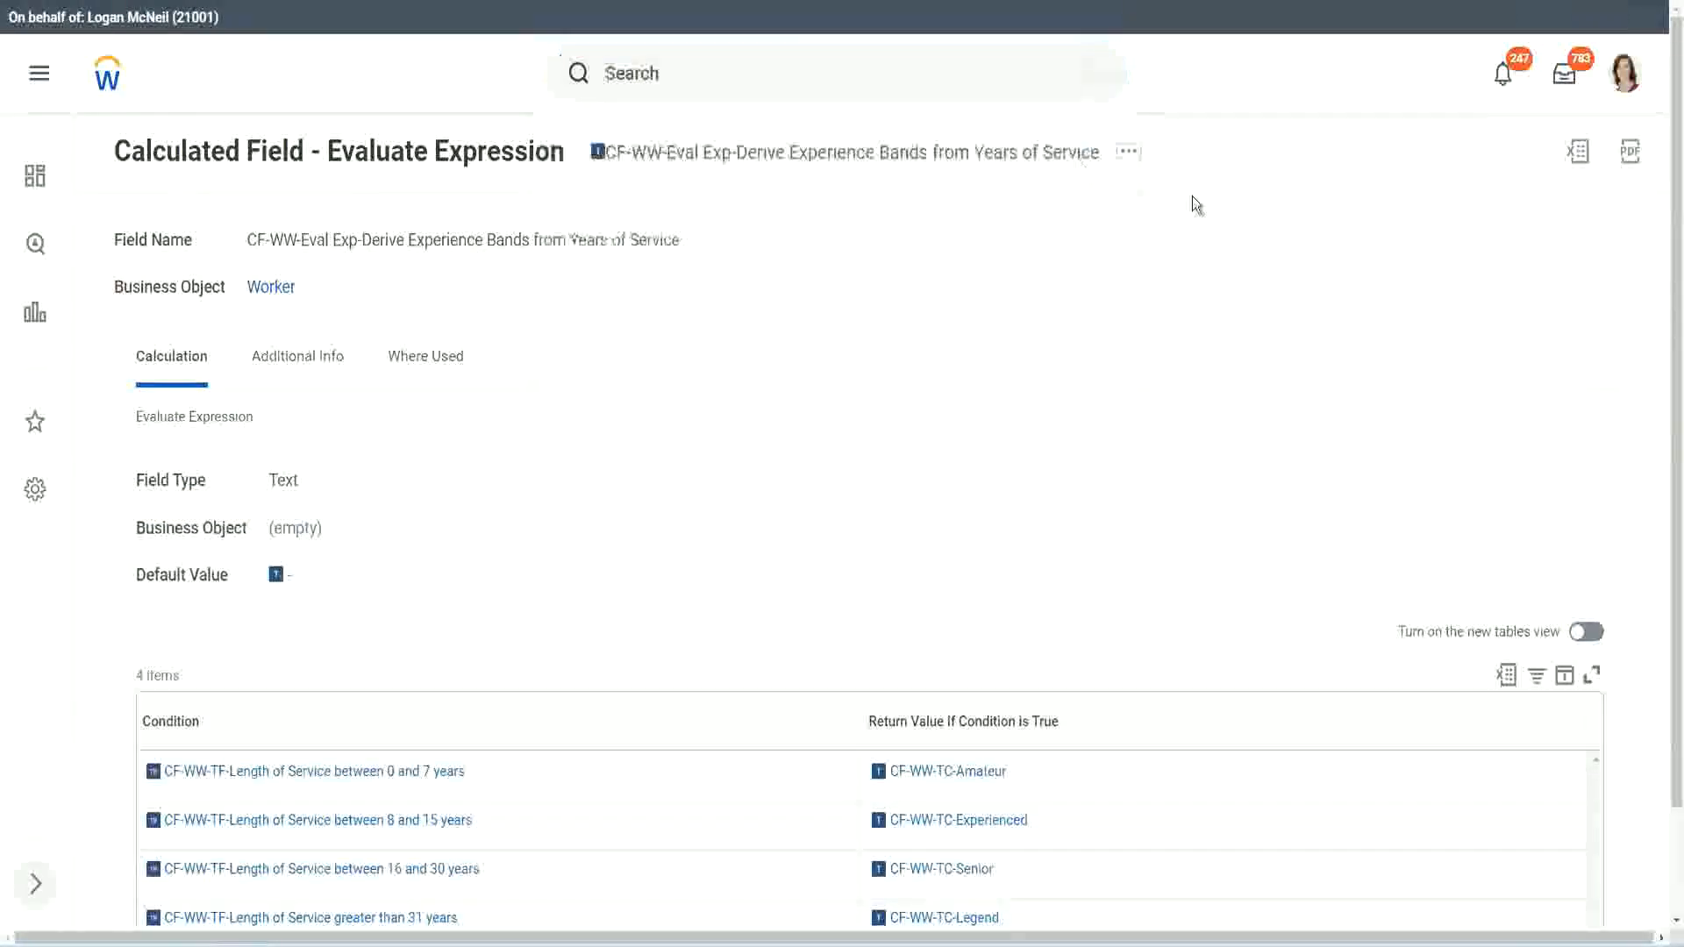
# Search for "create calc field" and open the Create Calculated Field task
pyautogui.click(666, 66)
pyautogui.write('create calc')
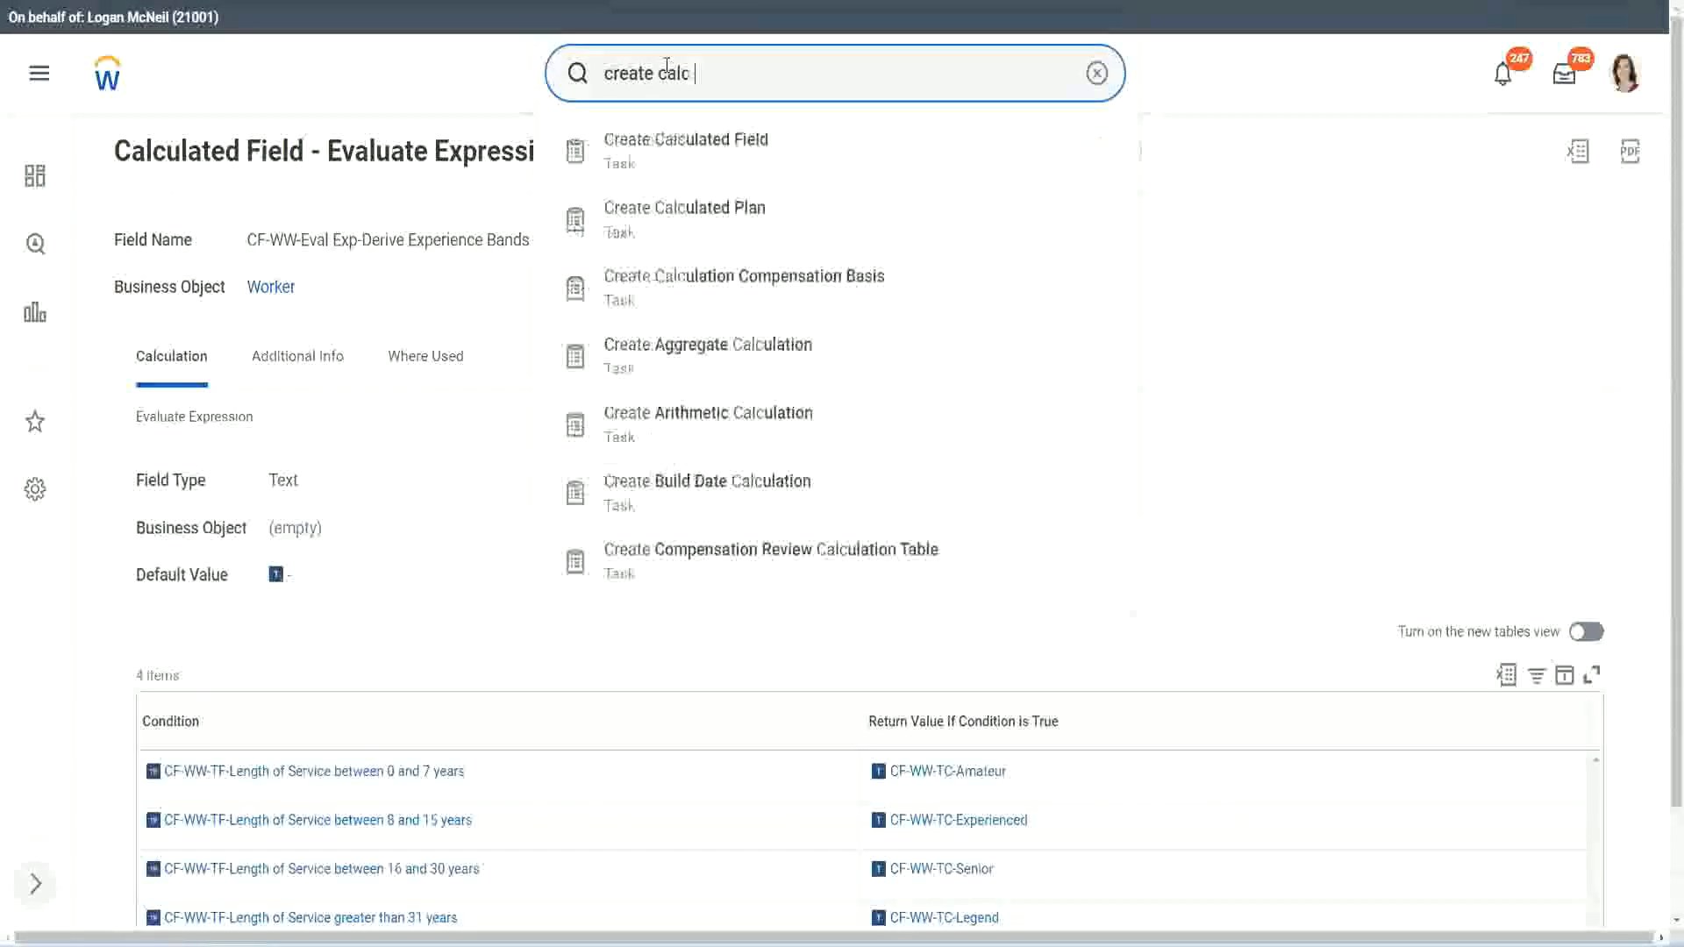
pyautogui.write(' field')
pyautogui.click(696, 158)
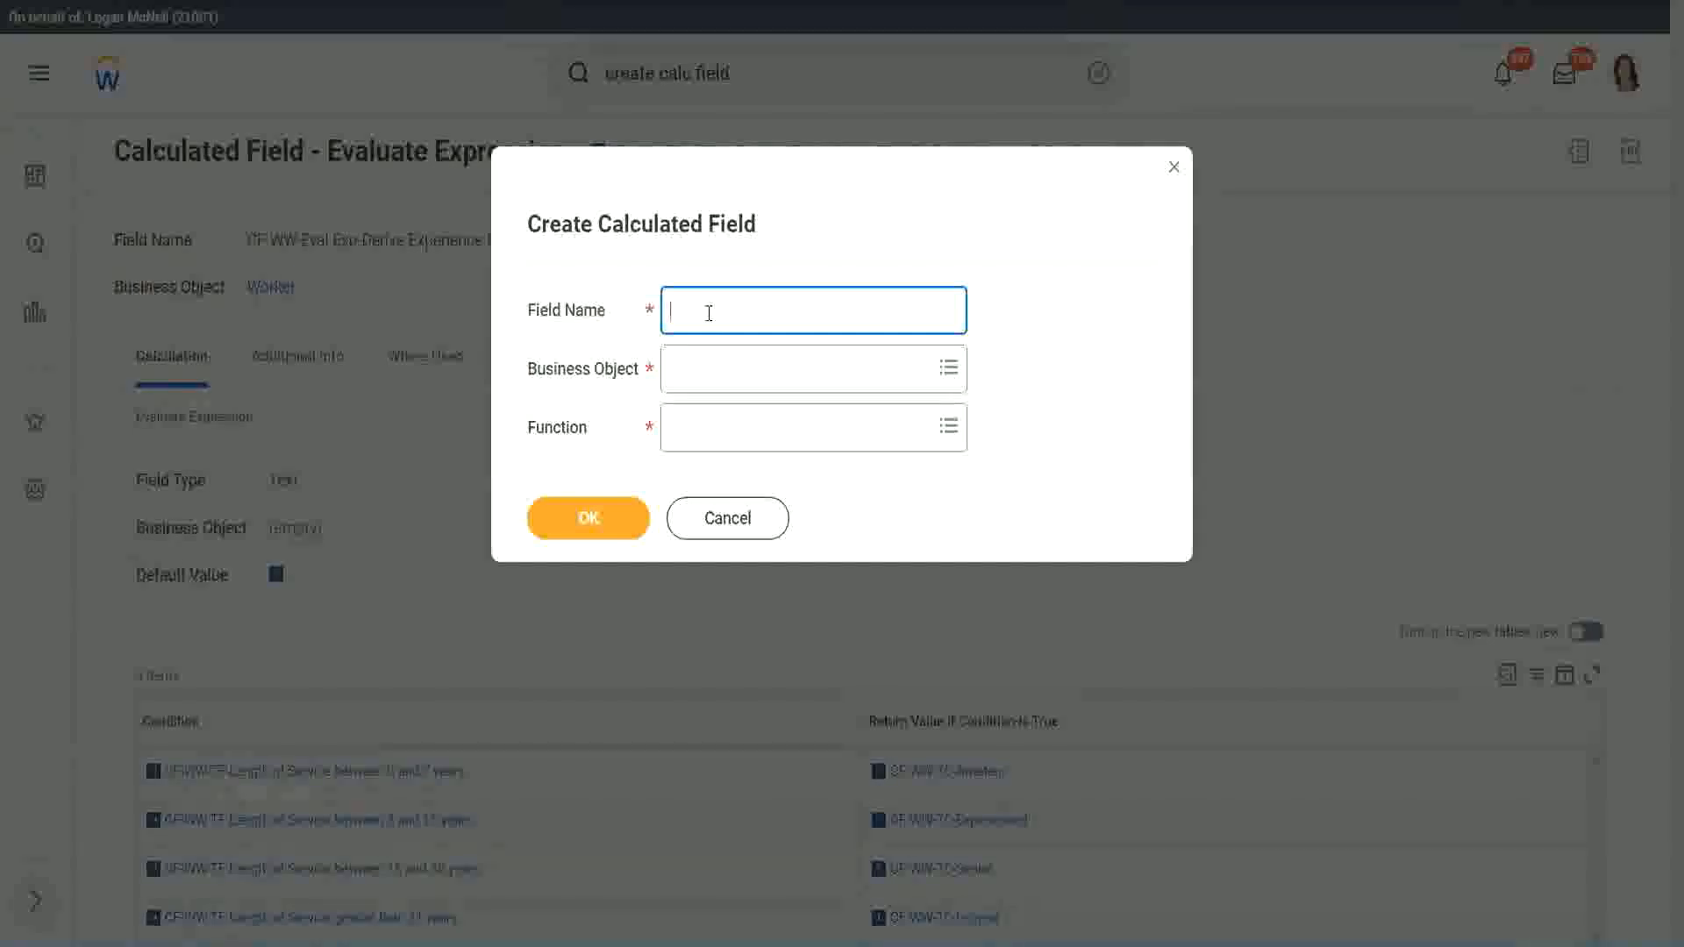
# Name the new calculated field "CF-WW-LRB-Identify Experience Bands from years of Service"
pyautogui.write('CF-WW-LRB-Identify Exe')
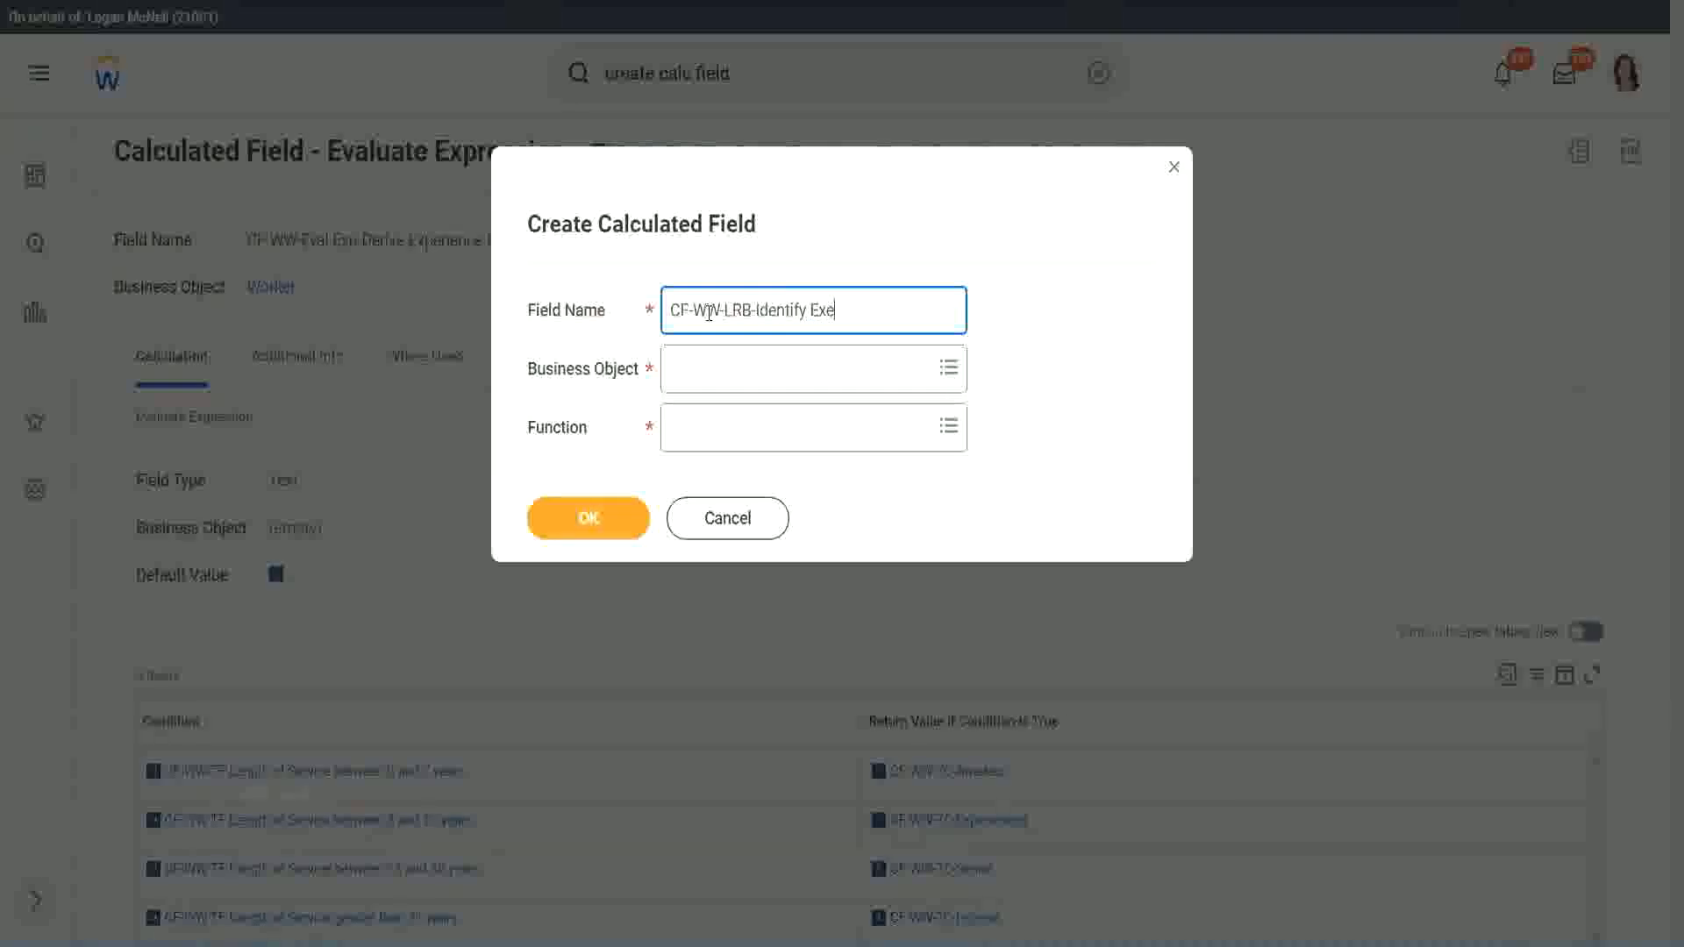
pyautogui.write('perience Bands from')
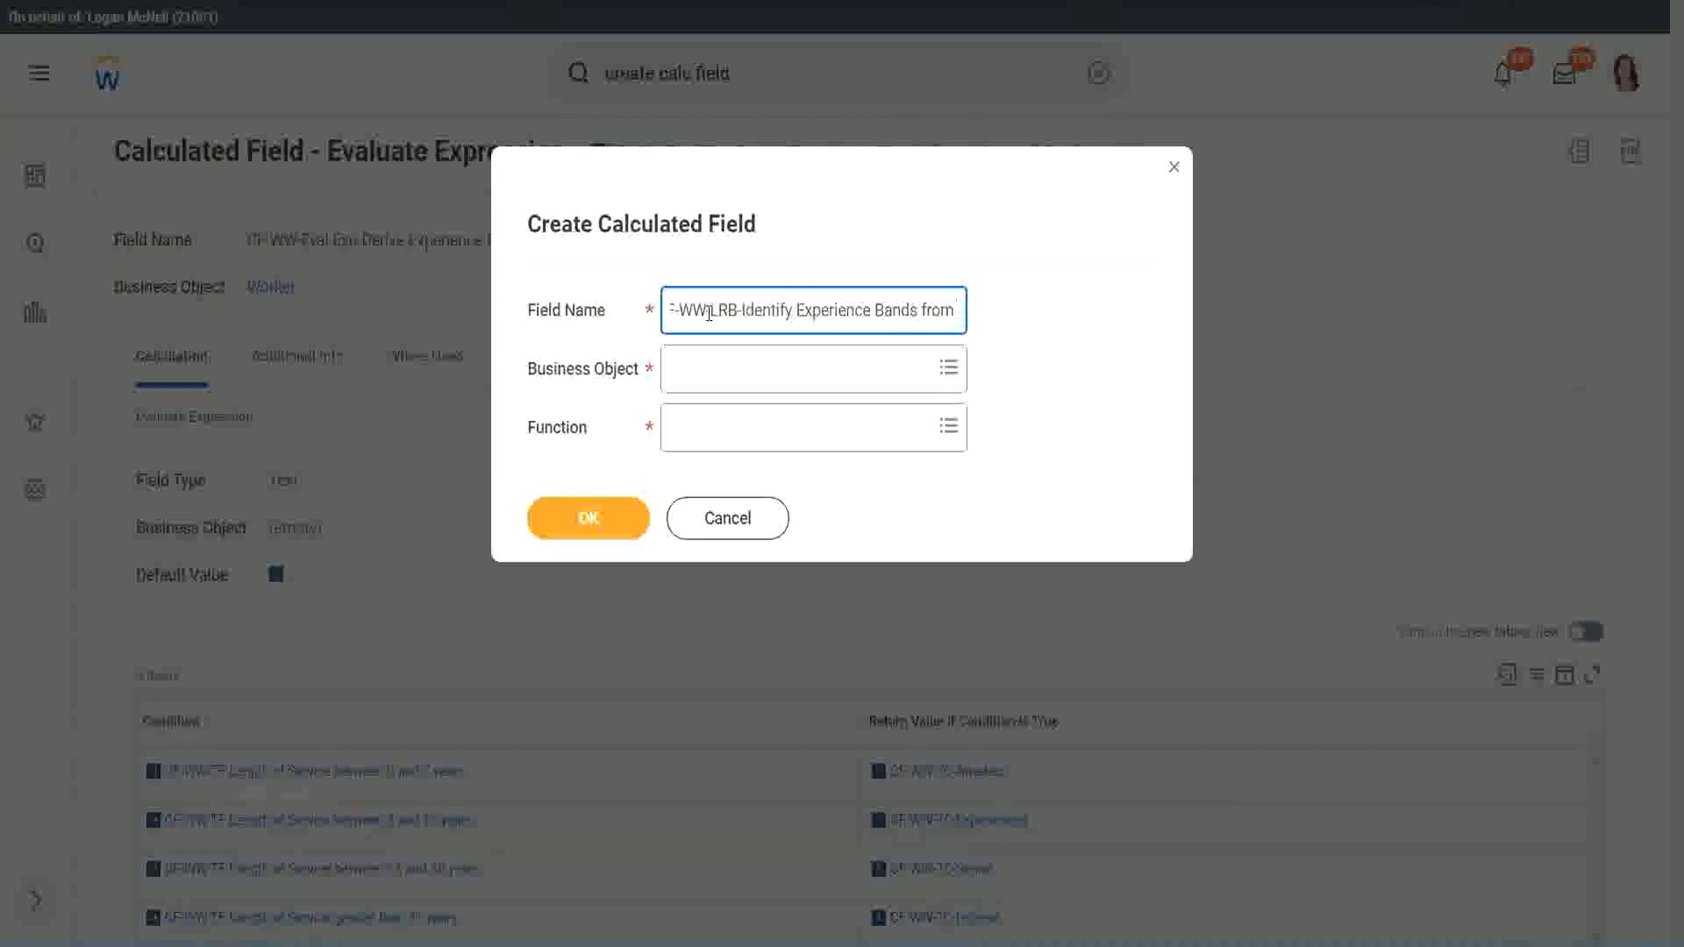
pyautogui.write(' years of Service')
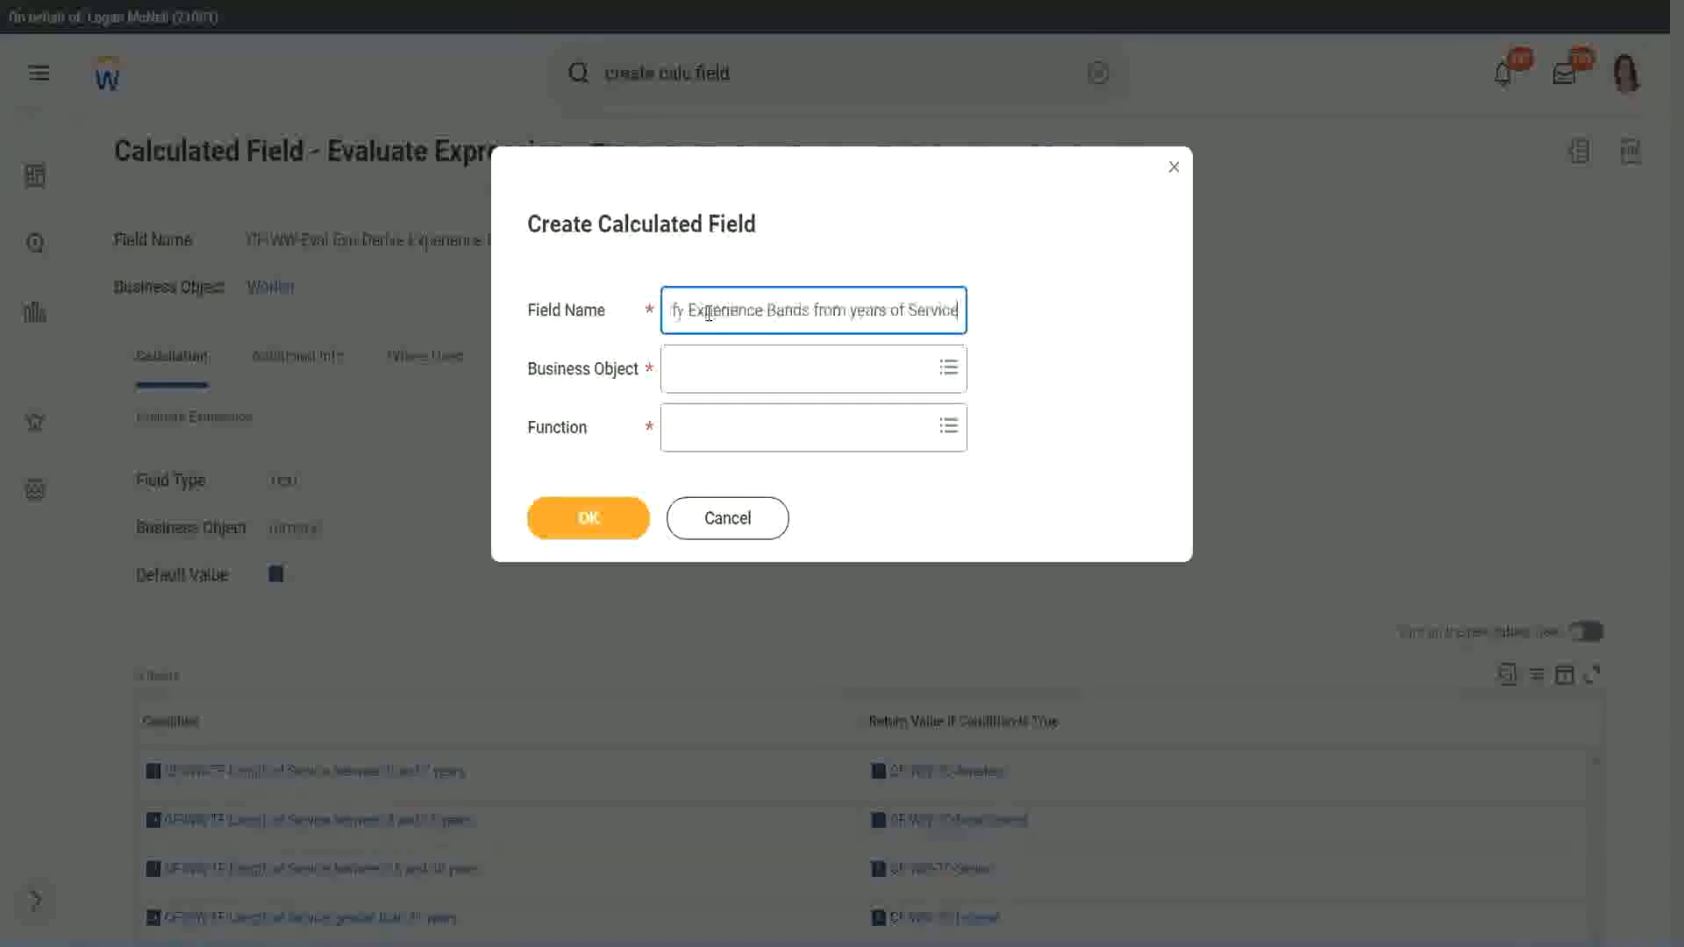
pyautogui.press('Tab')
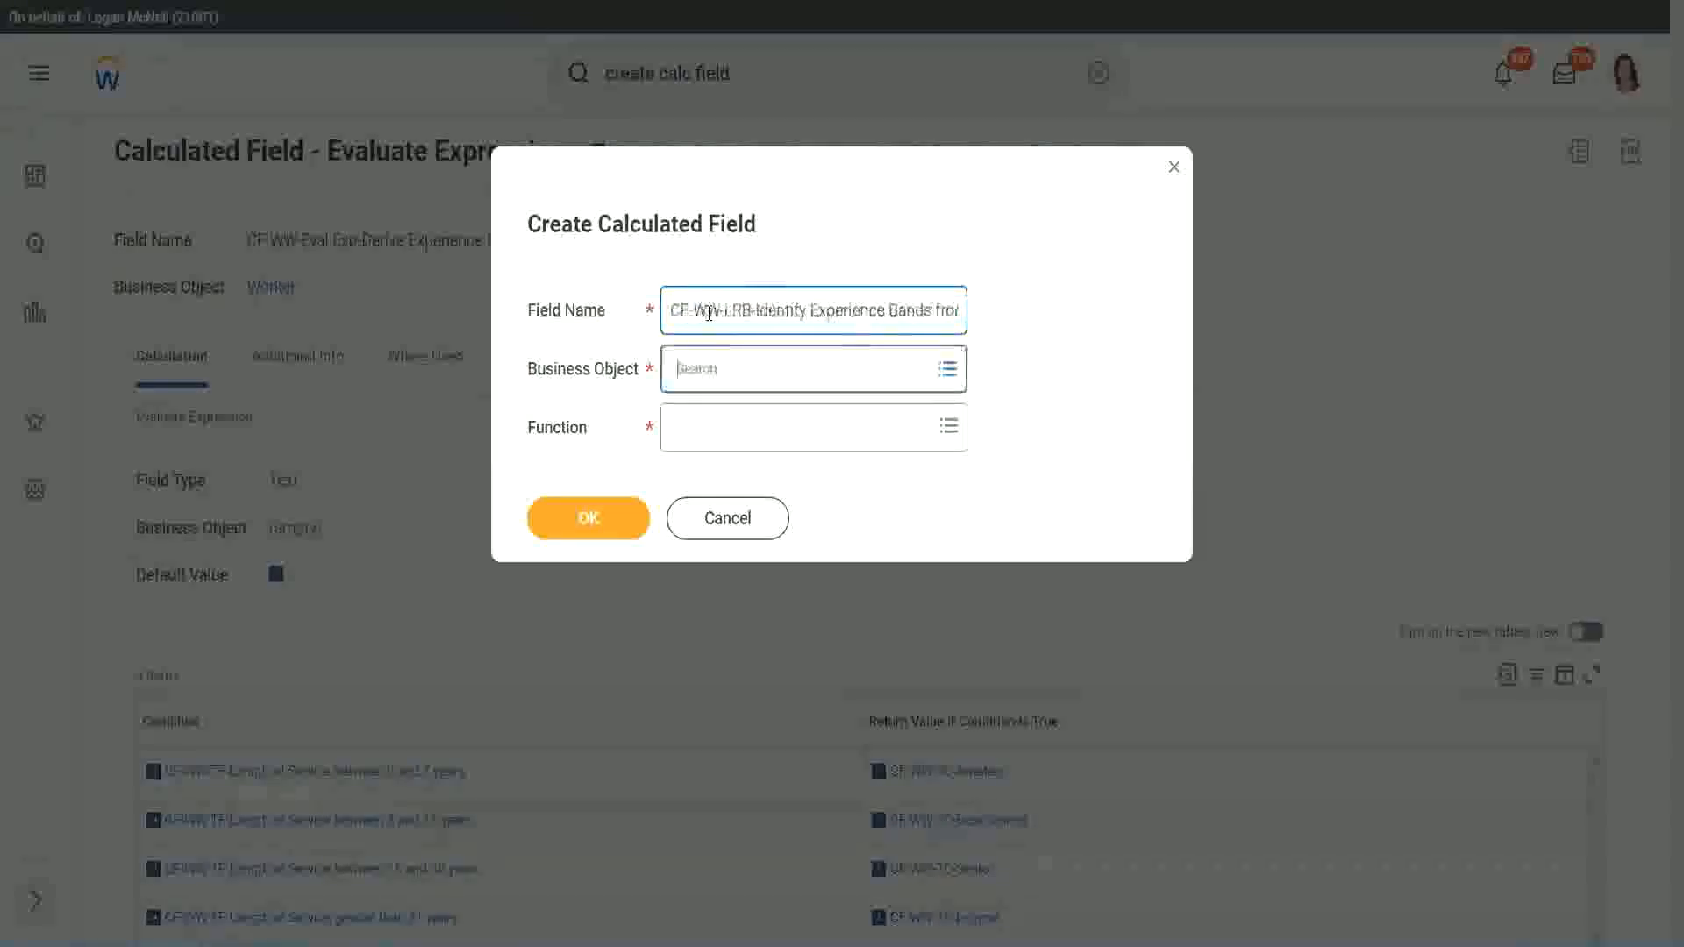
# Set the business object to Worker and the function to Lookup Range Band, and confirm the new calculated field
pyautogui.write('wor')
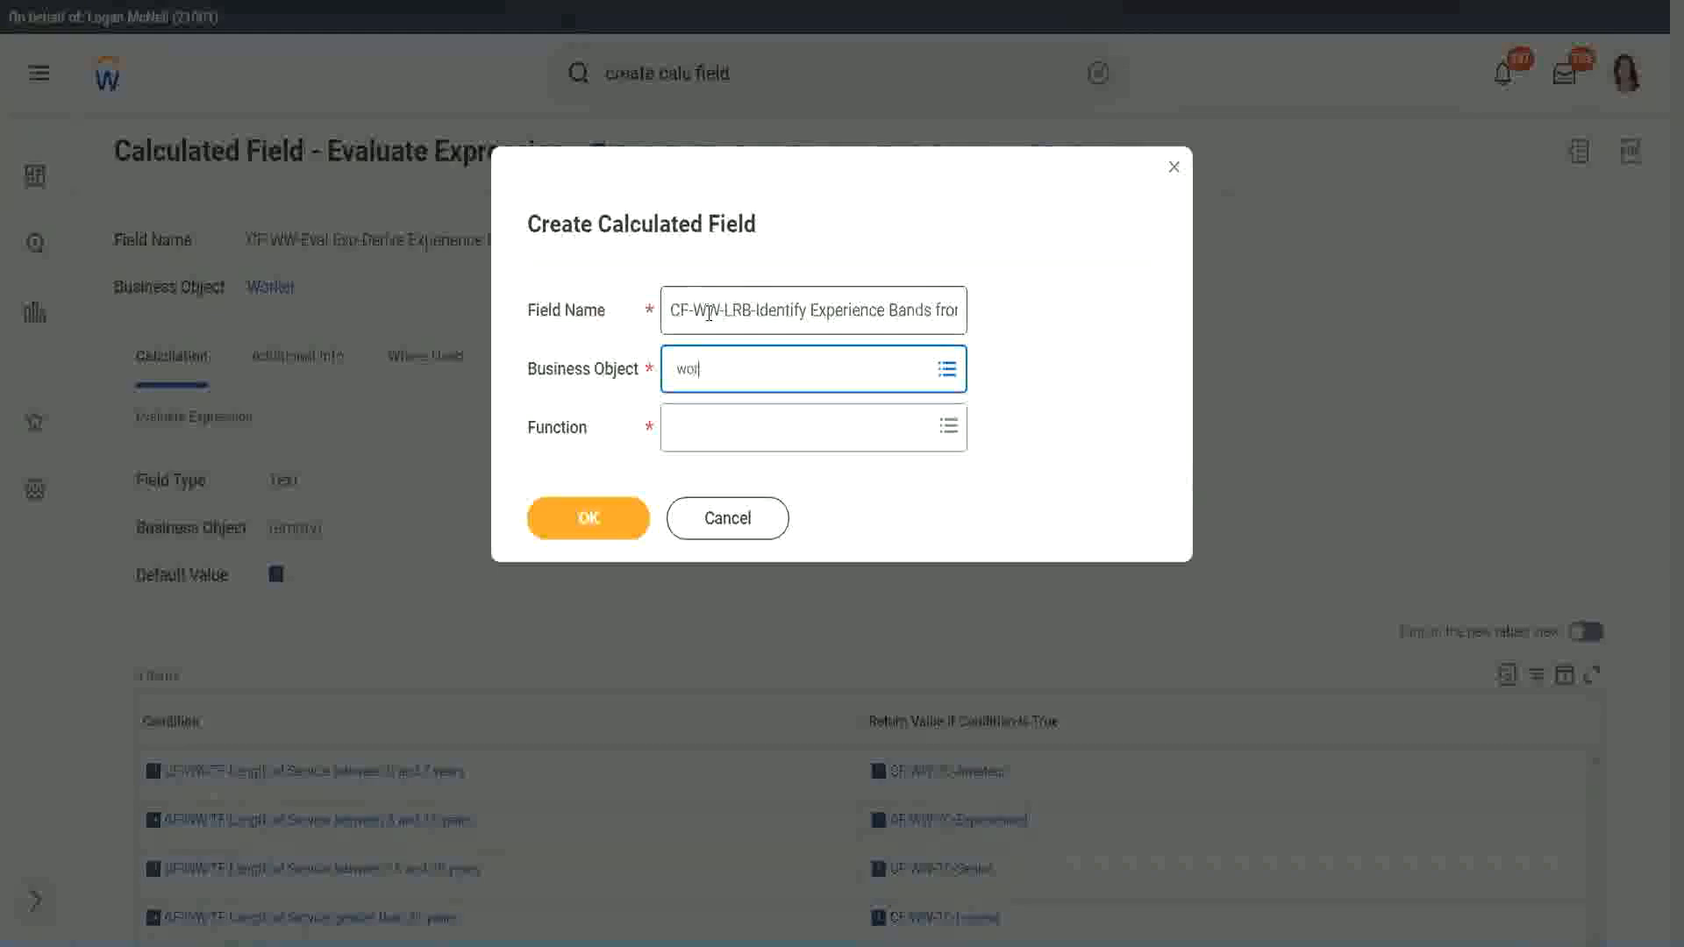
pyautogui.write('ker')
pyautogui.press('Return')
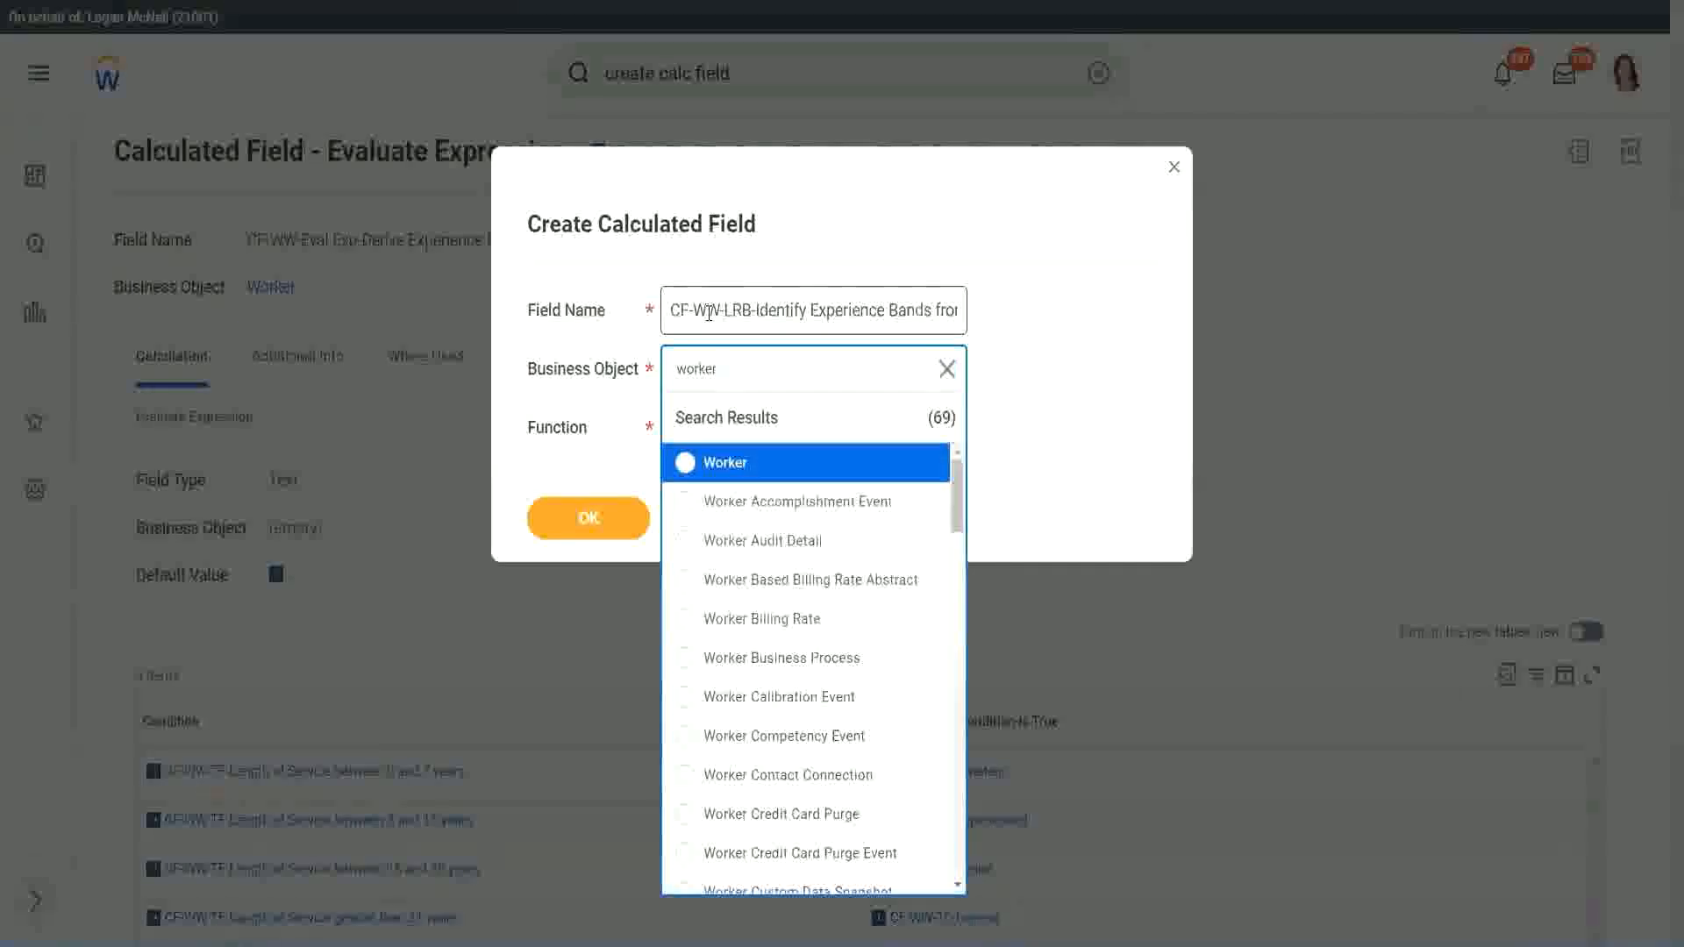
pyautogui.press('Return')
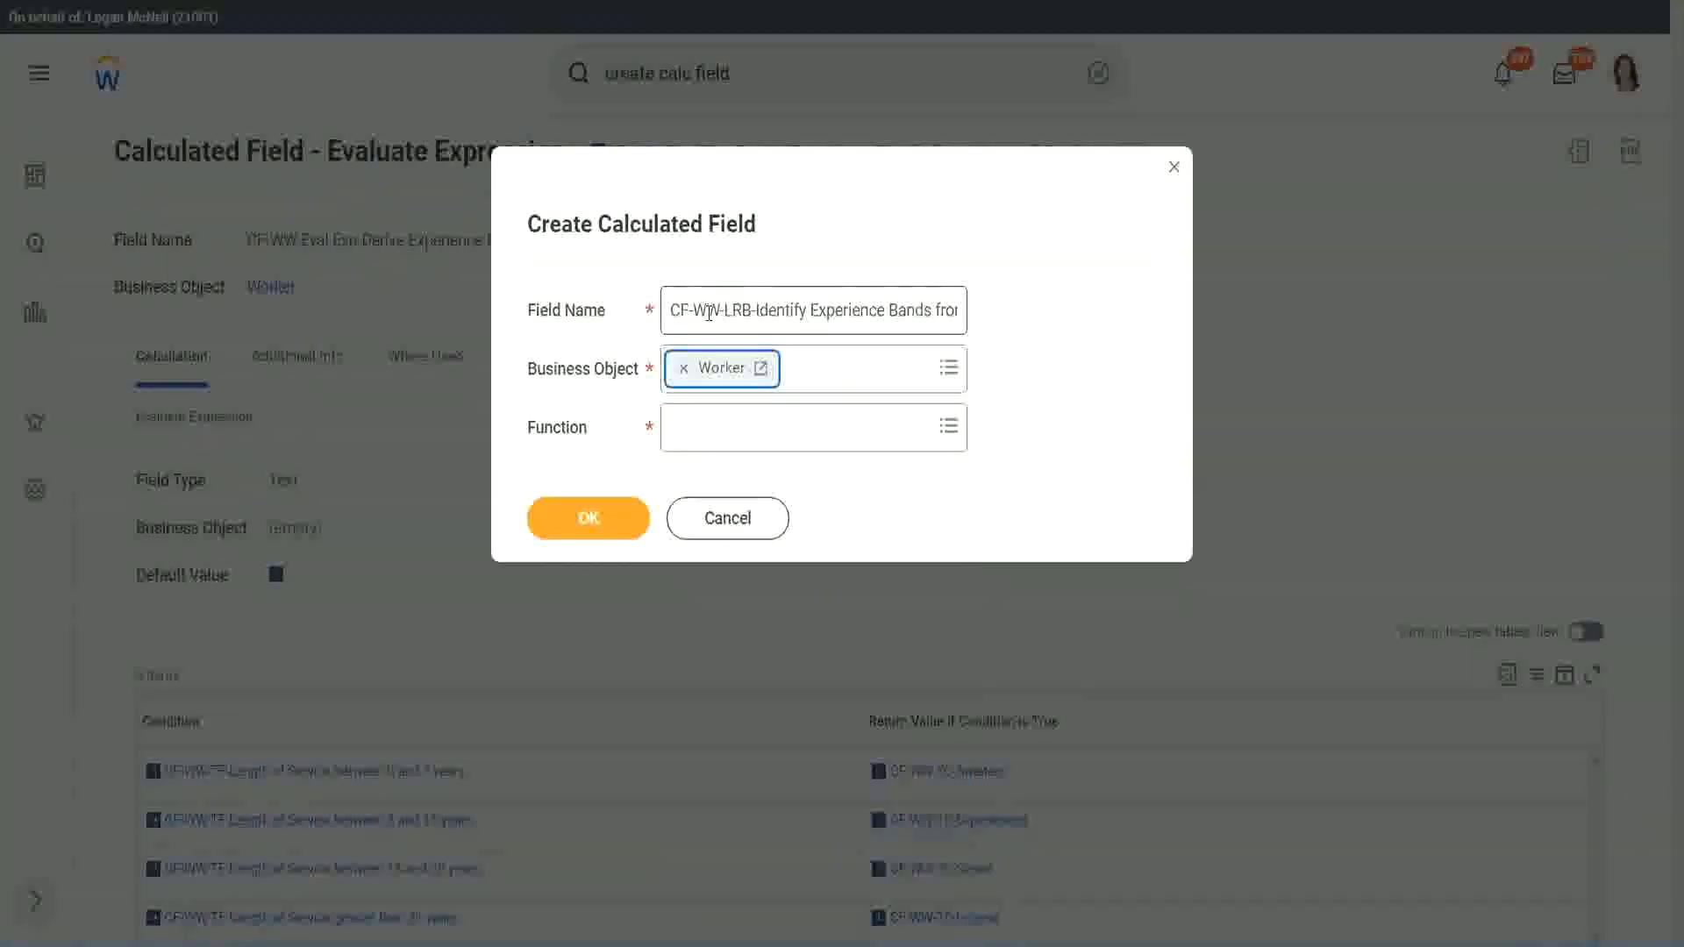
pyautogui.press('Tab')
pyautogui.write('lrb')
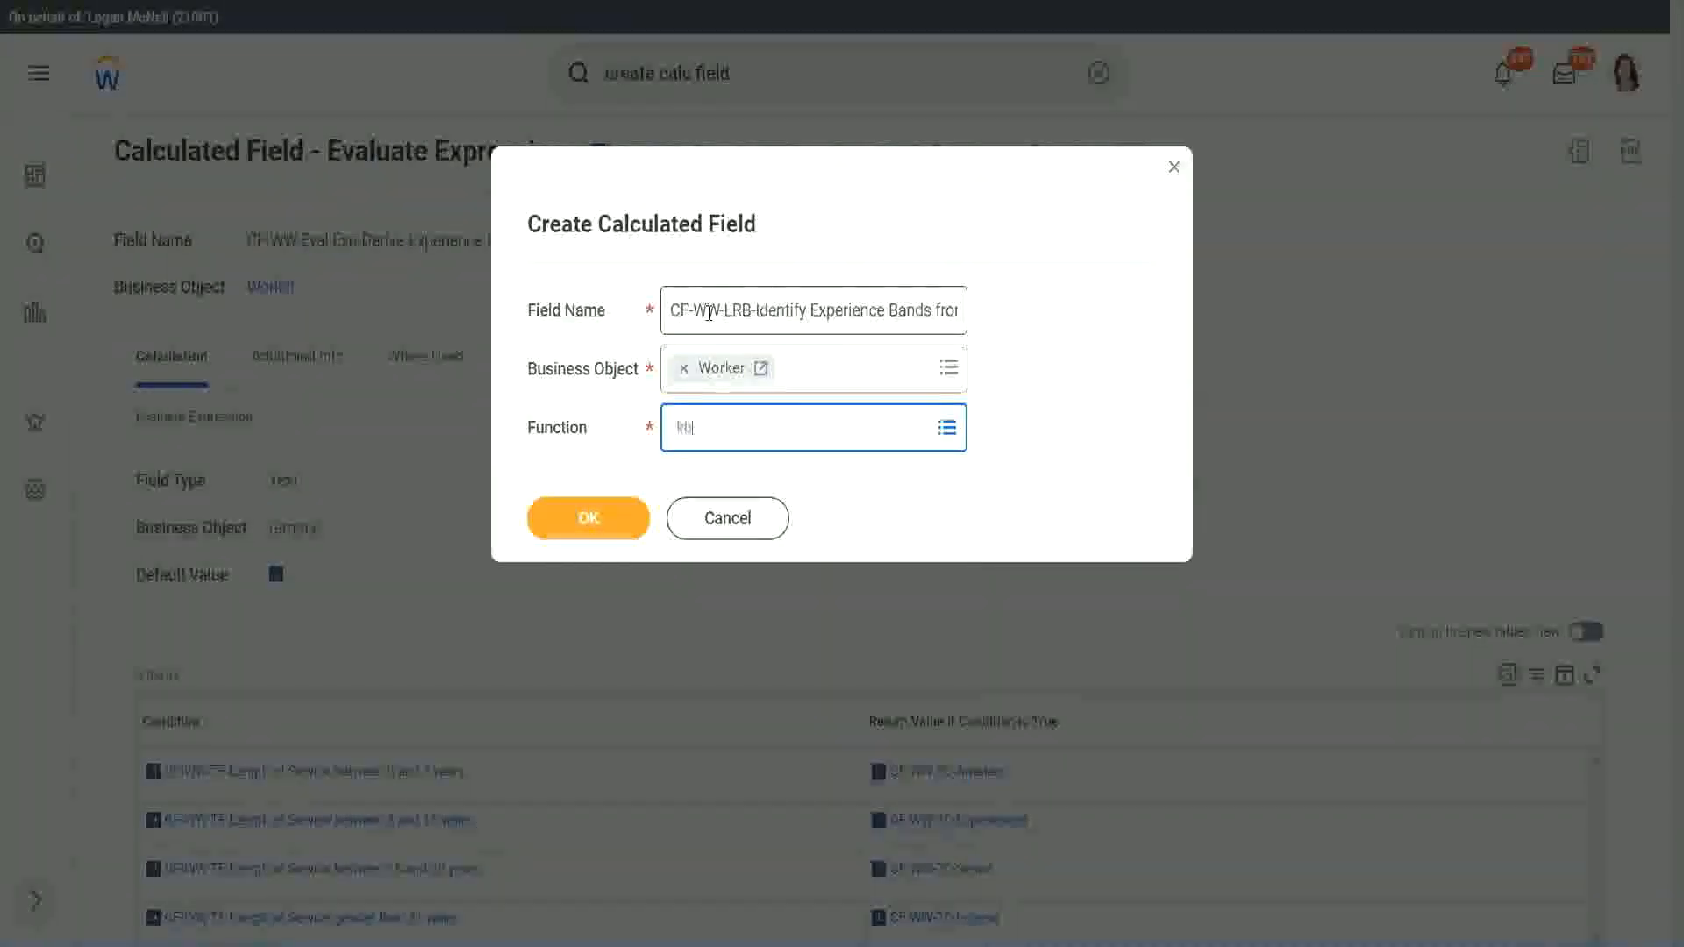
pyautogui.press('Return')
pyautogui.press('Return')
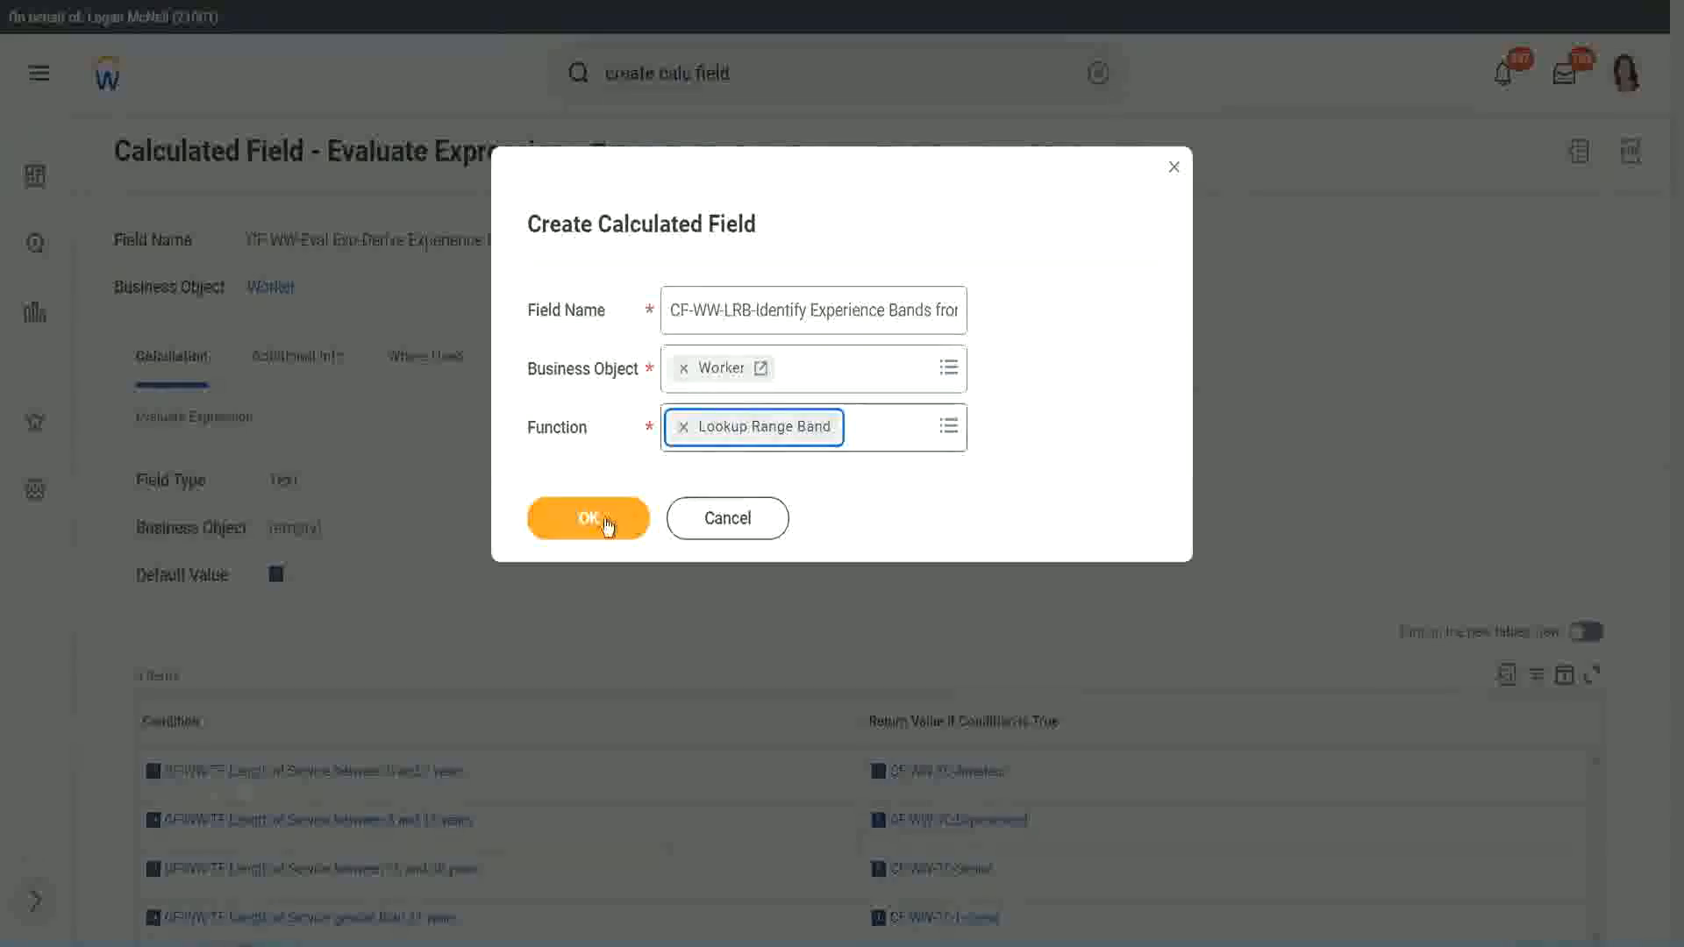
pyautogui.click(602, 522)
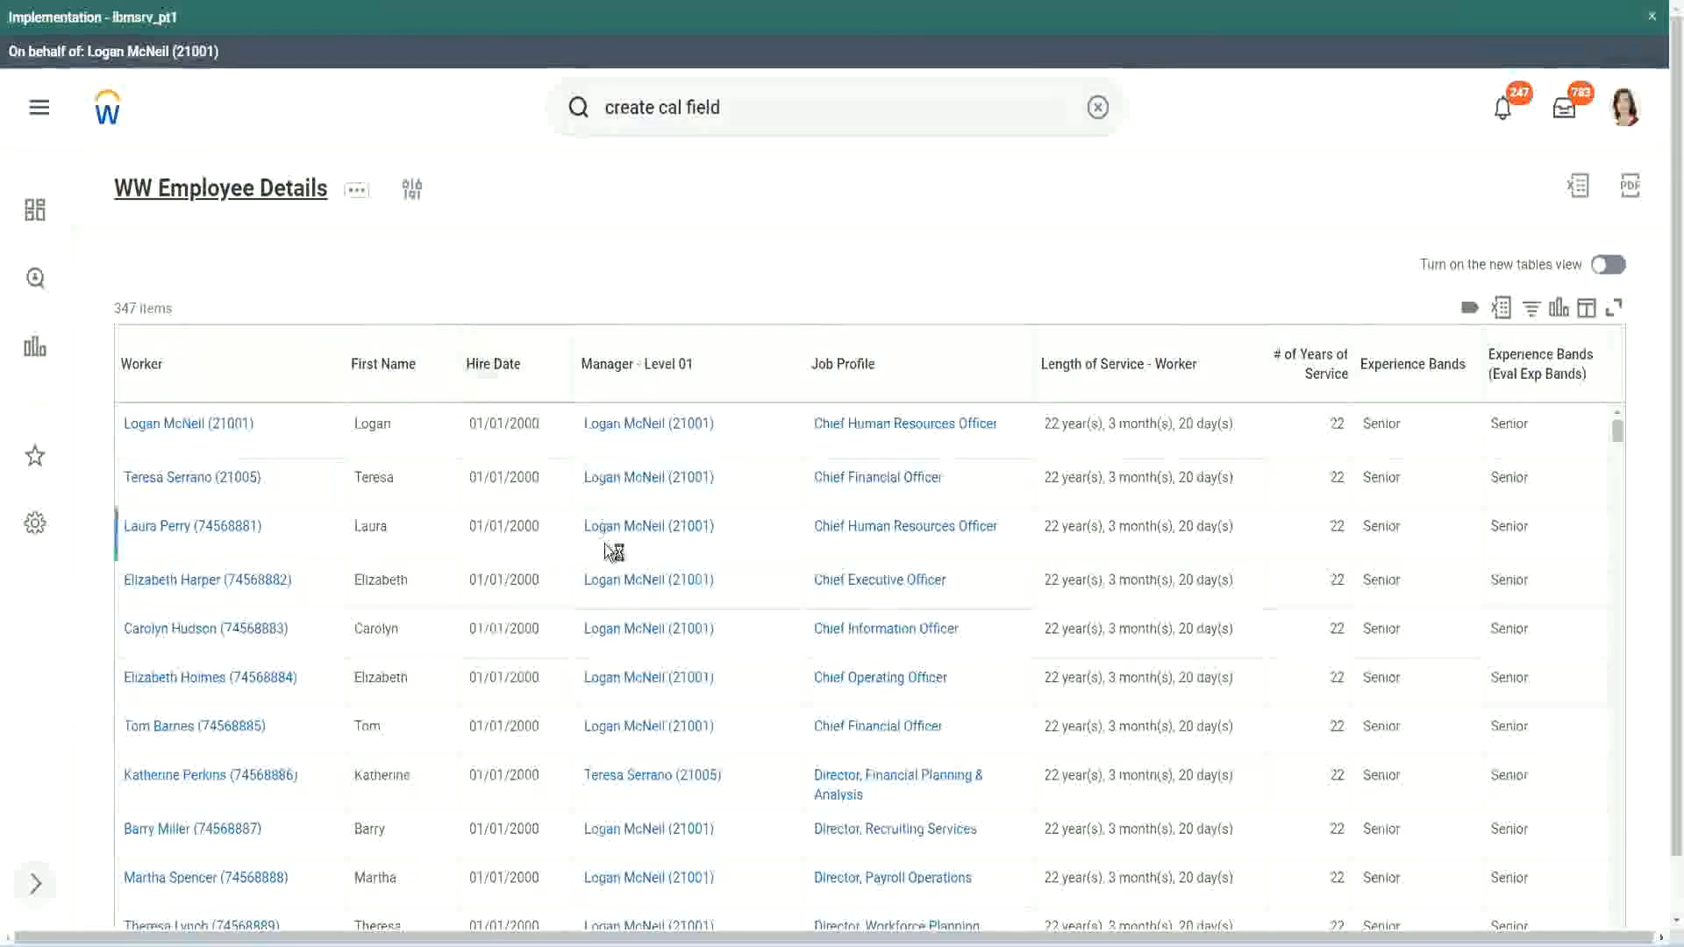
# Copy the name of the CF-WW-Convert Text To Number-Number of Years from Length of Service field from the WW Employee Details report definition
pyautogui.click(570, 516)
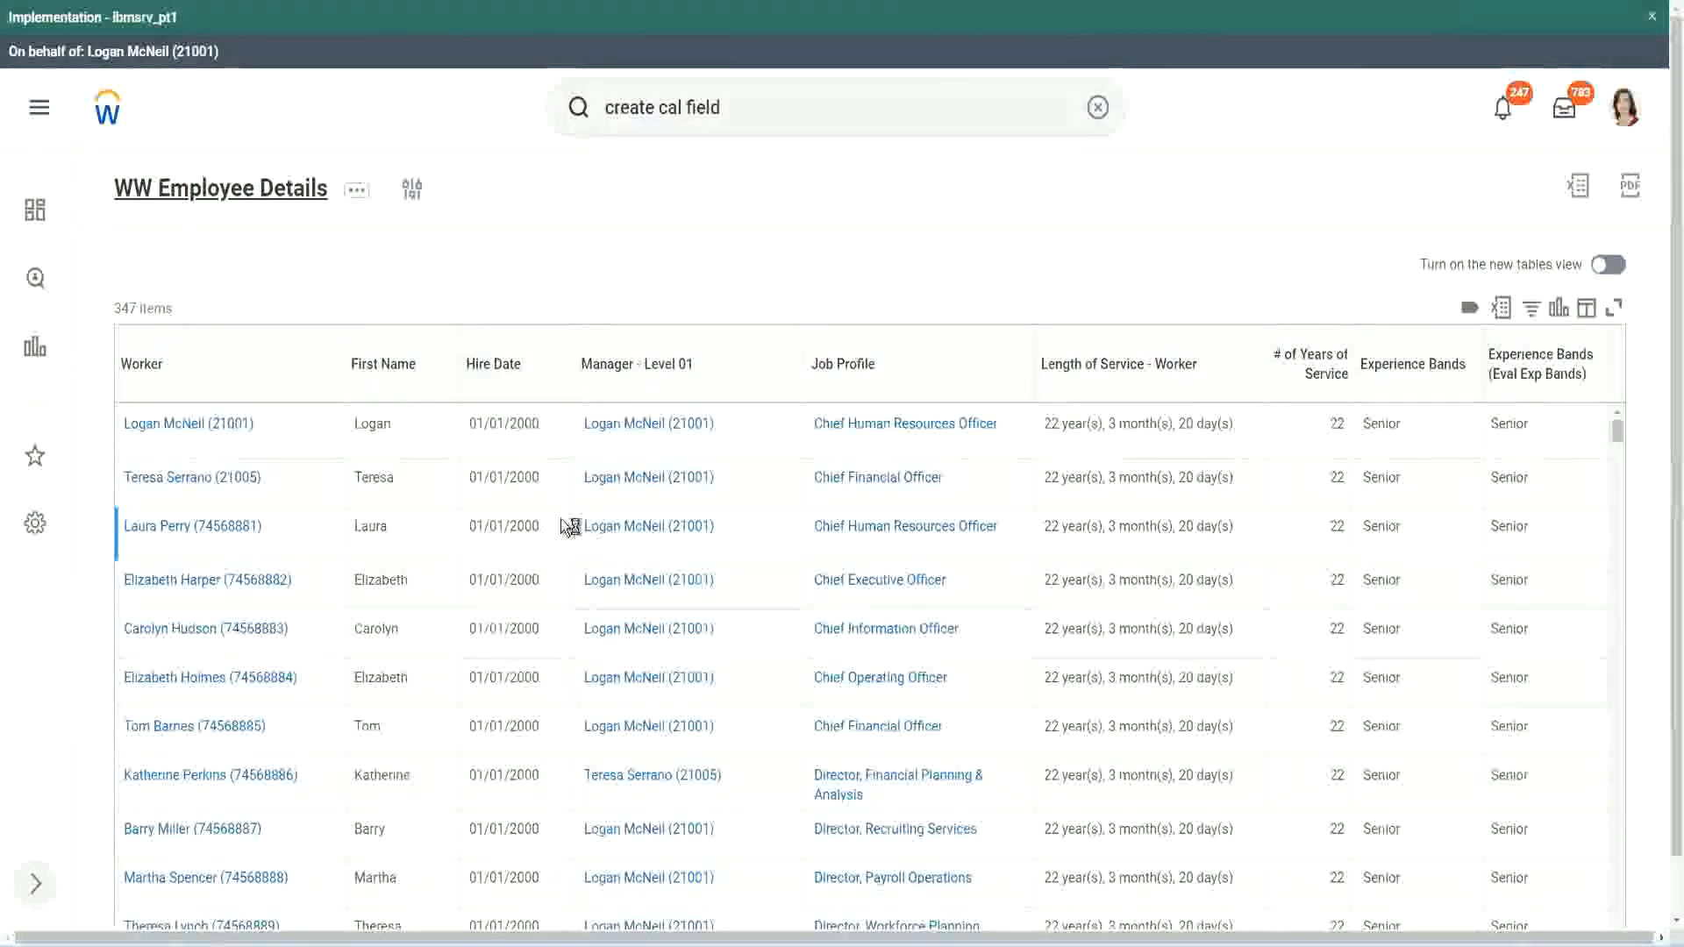
pyautogui.scroll(-5, 555, 575)
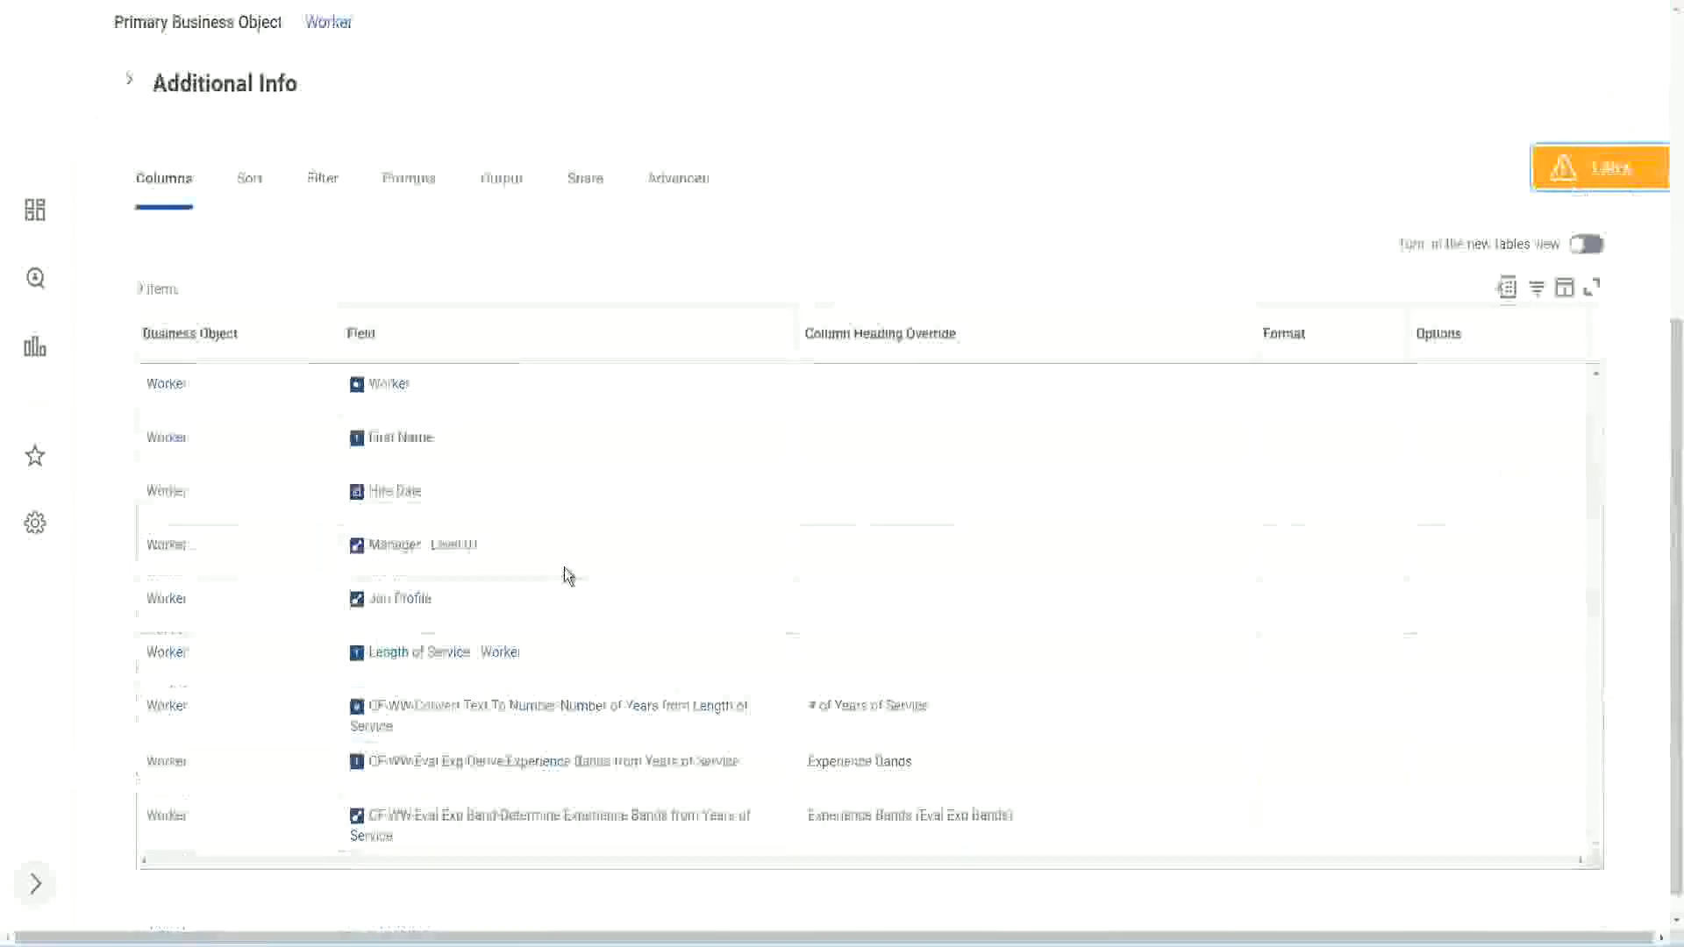
pyautogui.rightClick(531, 687)
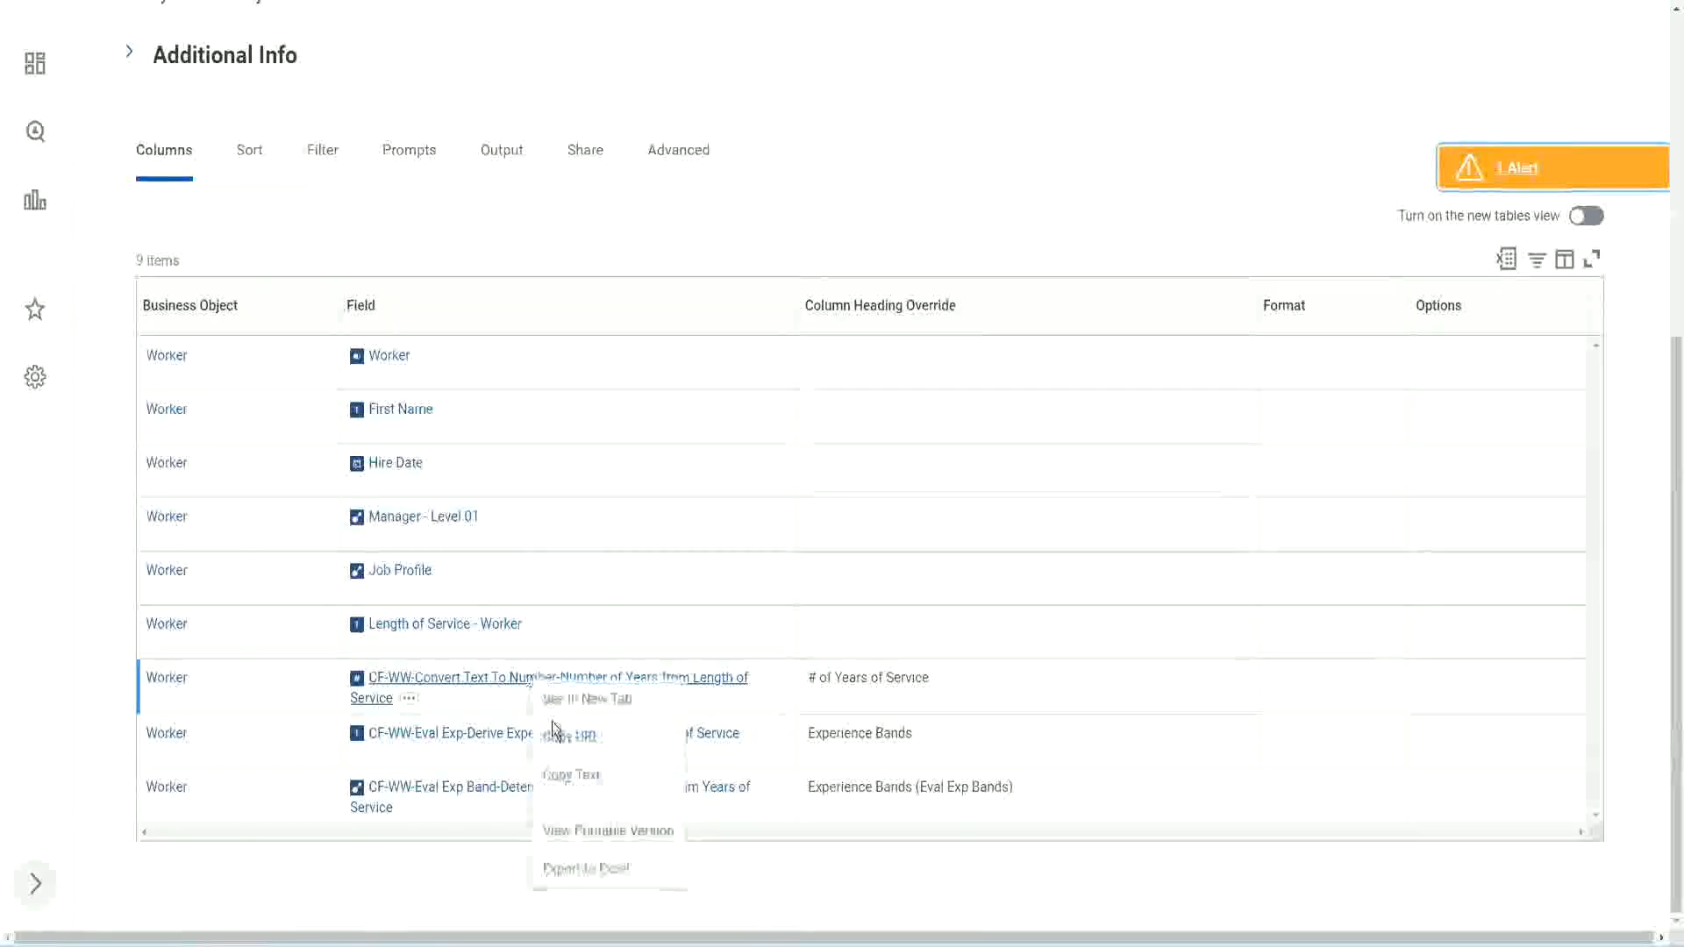
pyautogui.click(586, 776)
pyautogui.hotkey('ctrl', 'Tab')
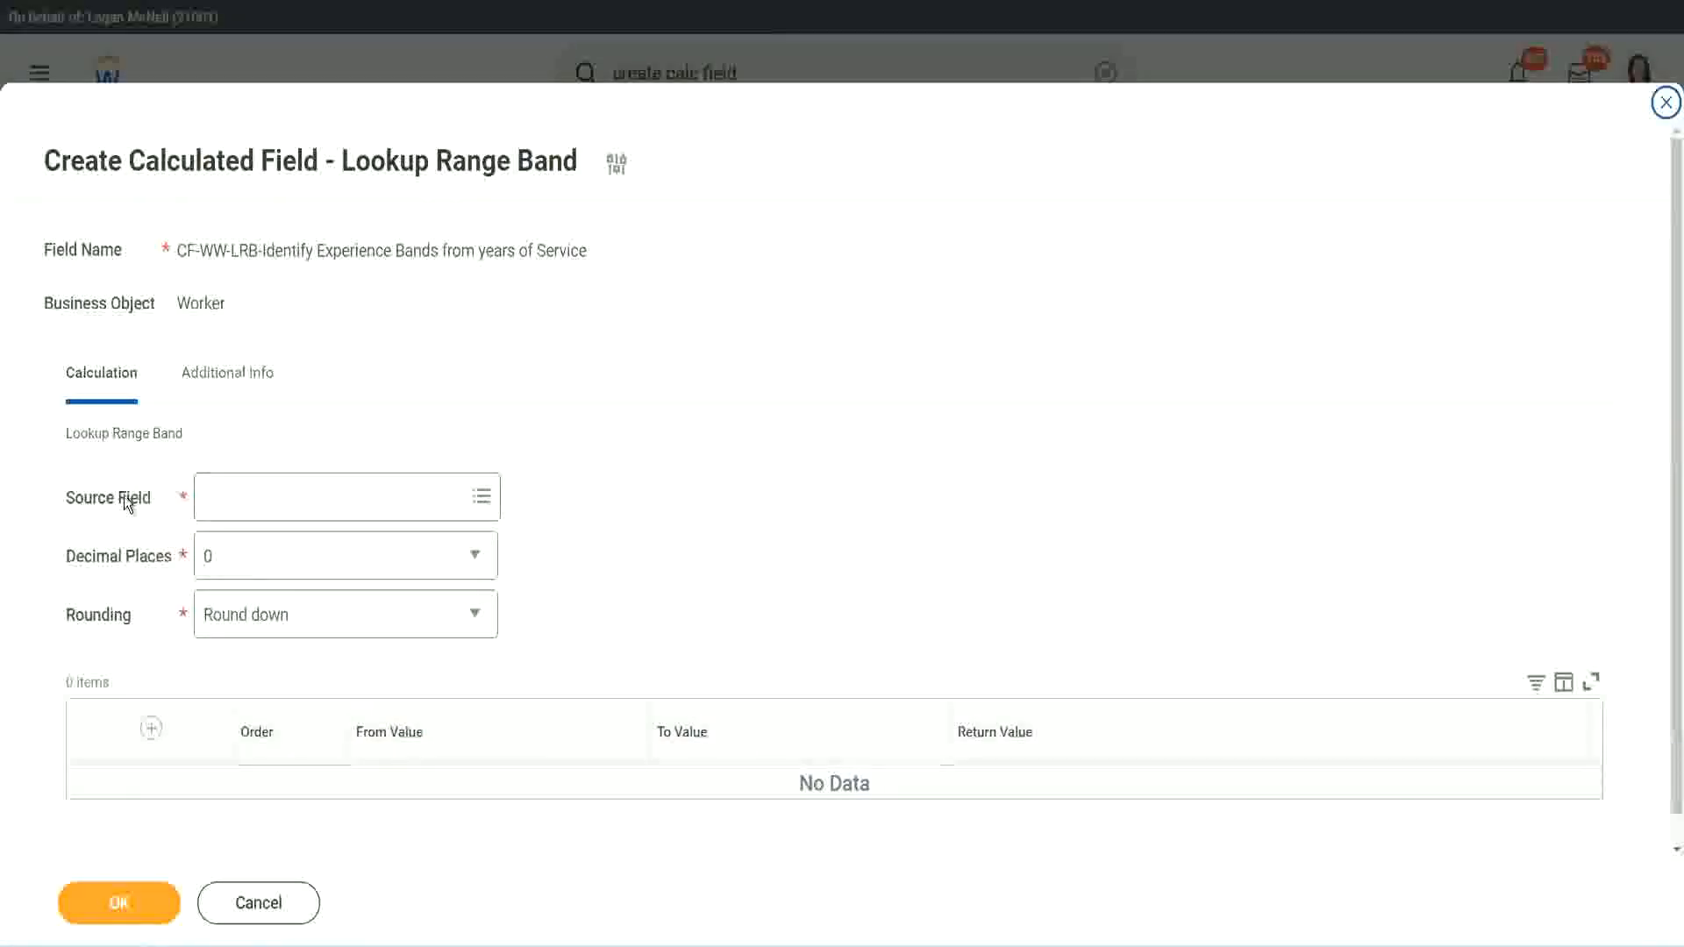
# Set the lookup's source field to CF-WW-Convert Text To Number-Number of Years from Length of Service
pyautogui.click(263, 499)
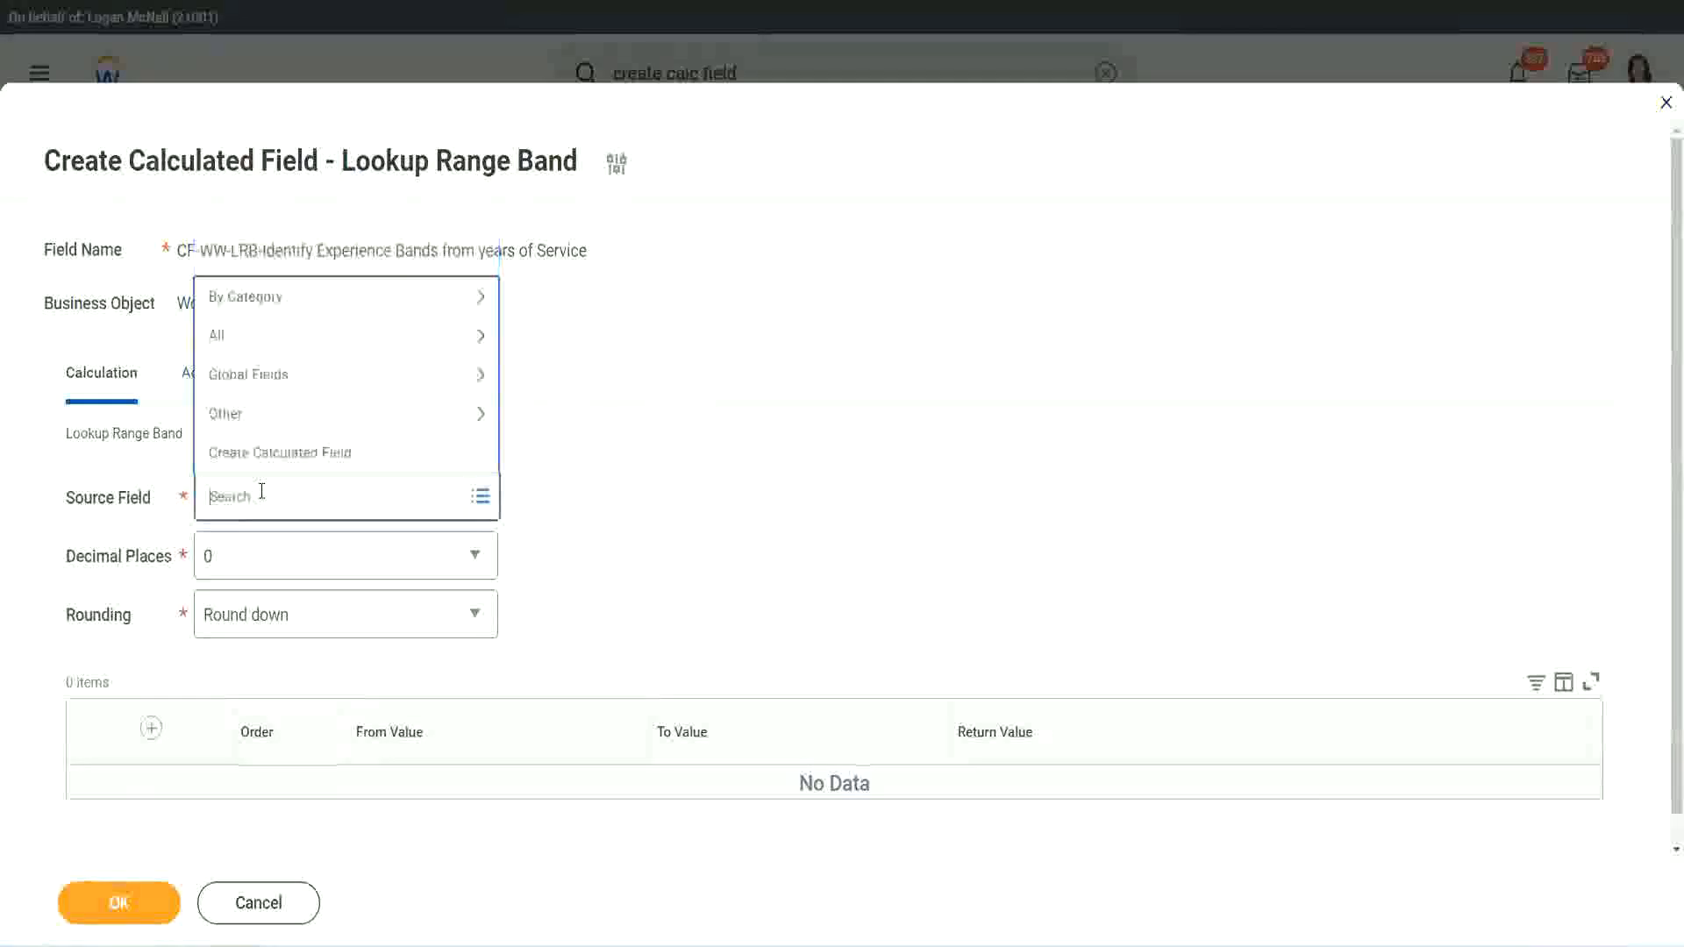
pyautogui.hotkey('ctrl', 'v')
pyautogui.press('Return')
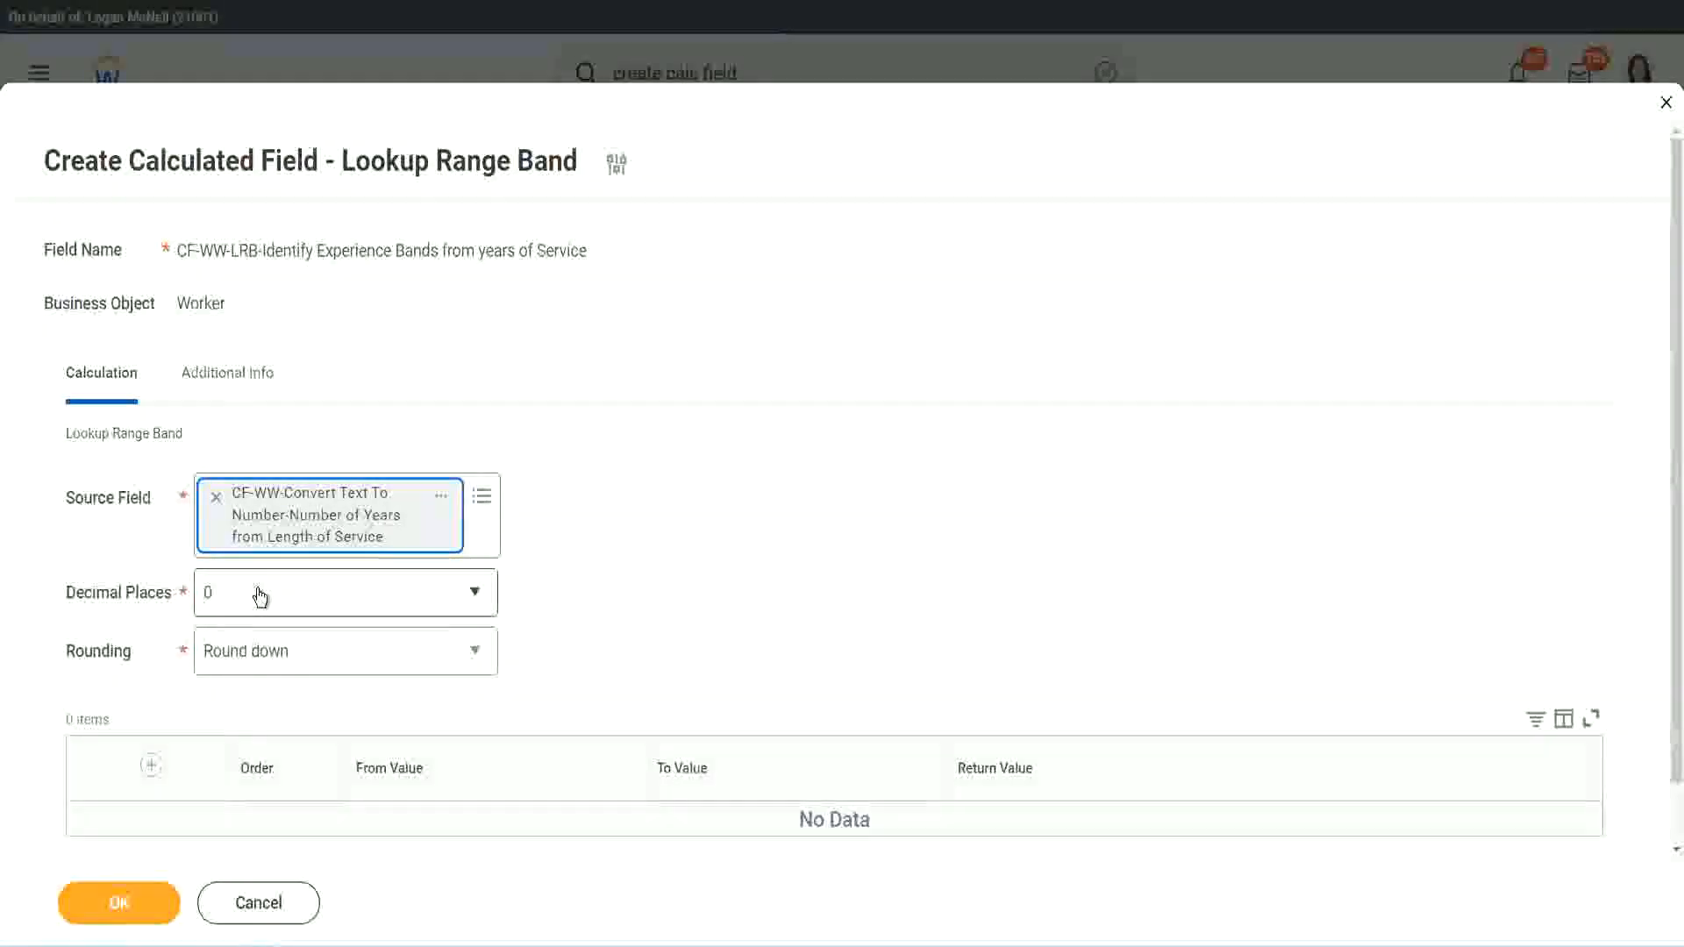
# Review the Decimal Places choices, keeping 0, and set Rounding to Round
pyautogui.click(328, 603)
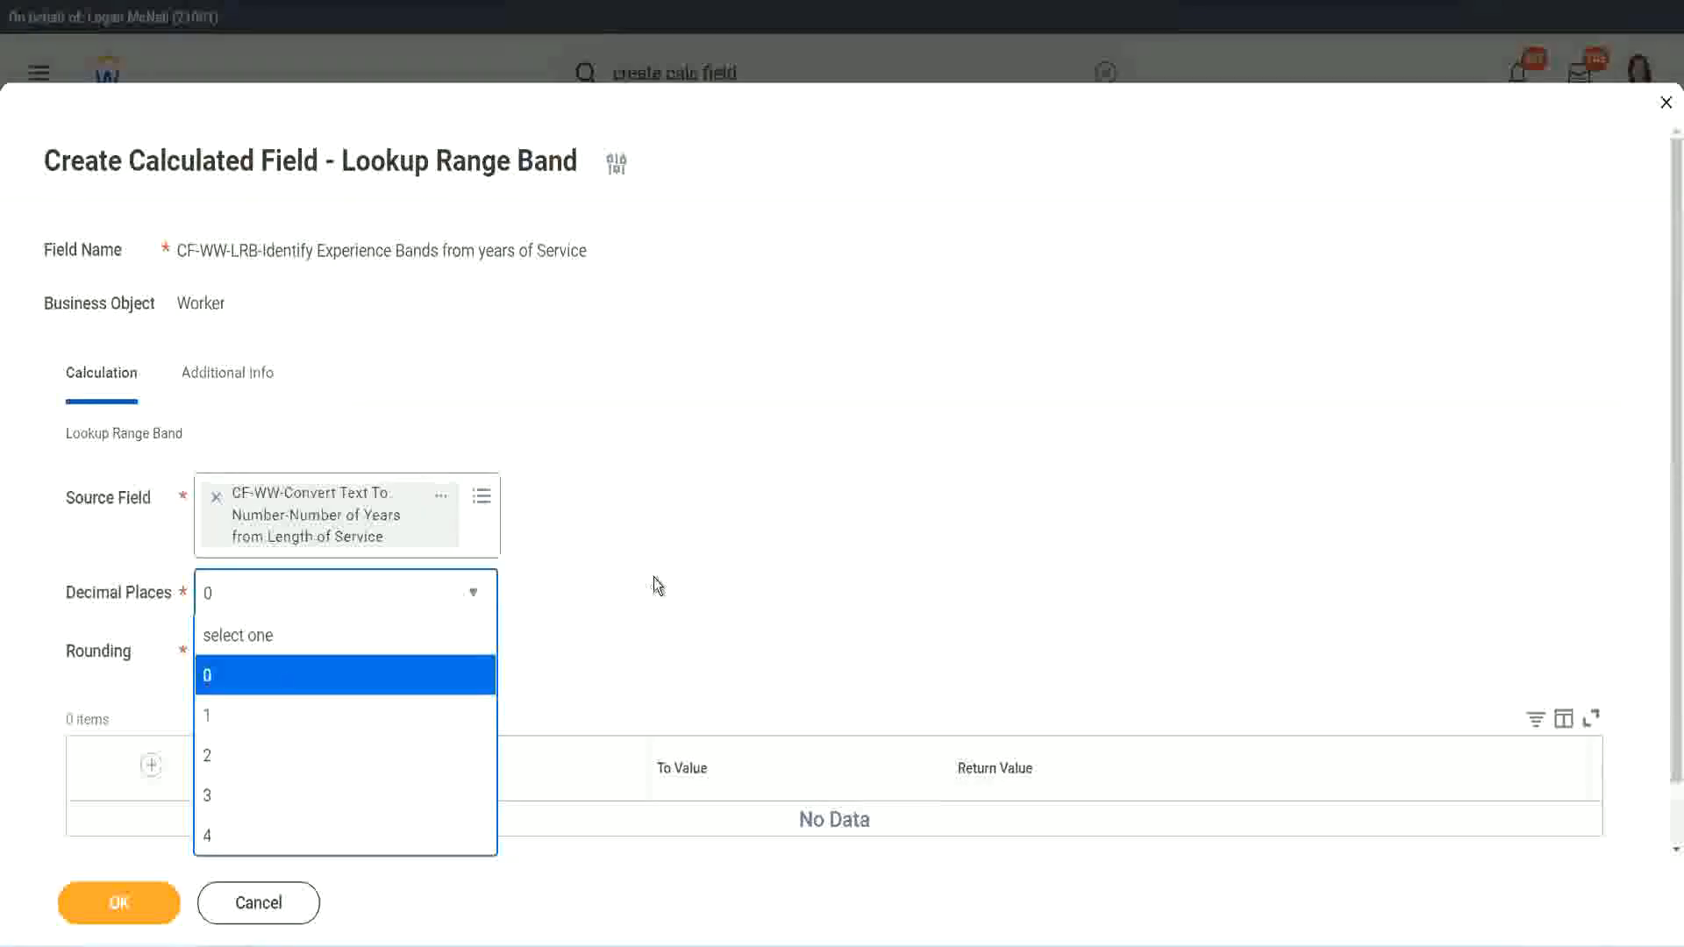
pyautogui.click(655, 577)
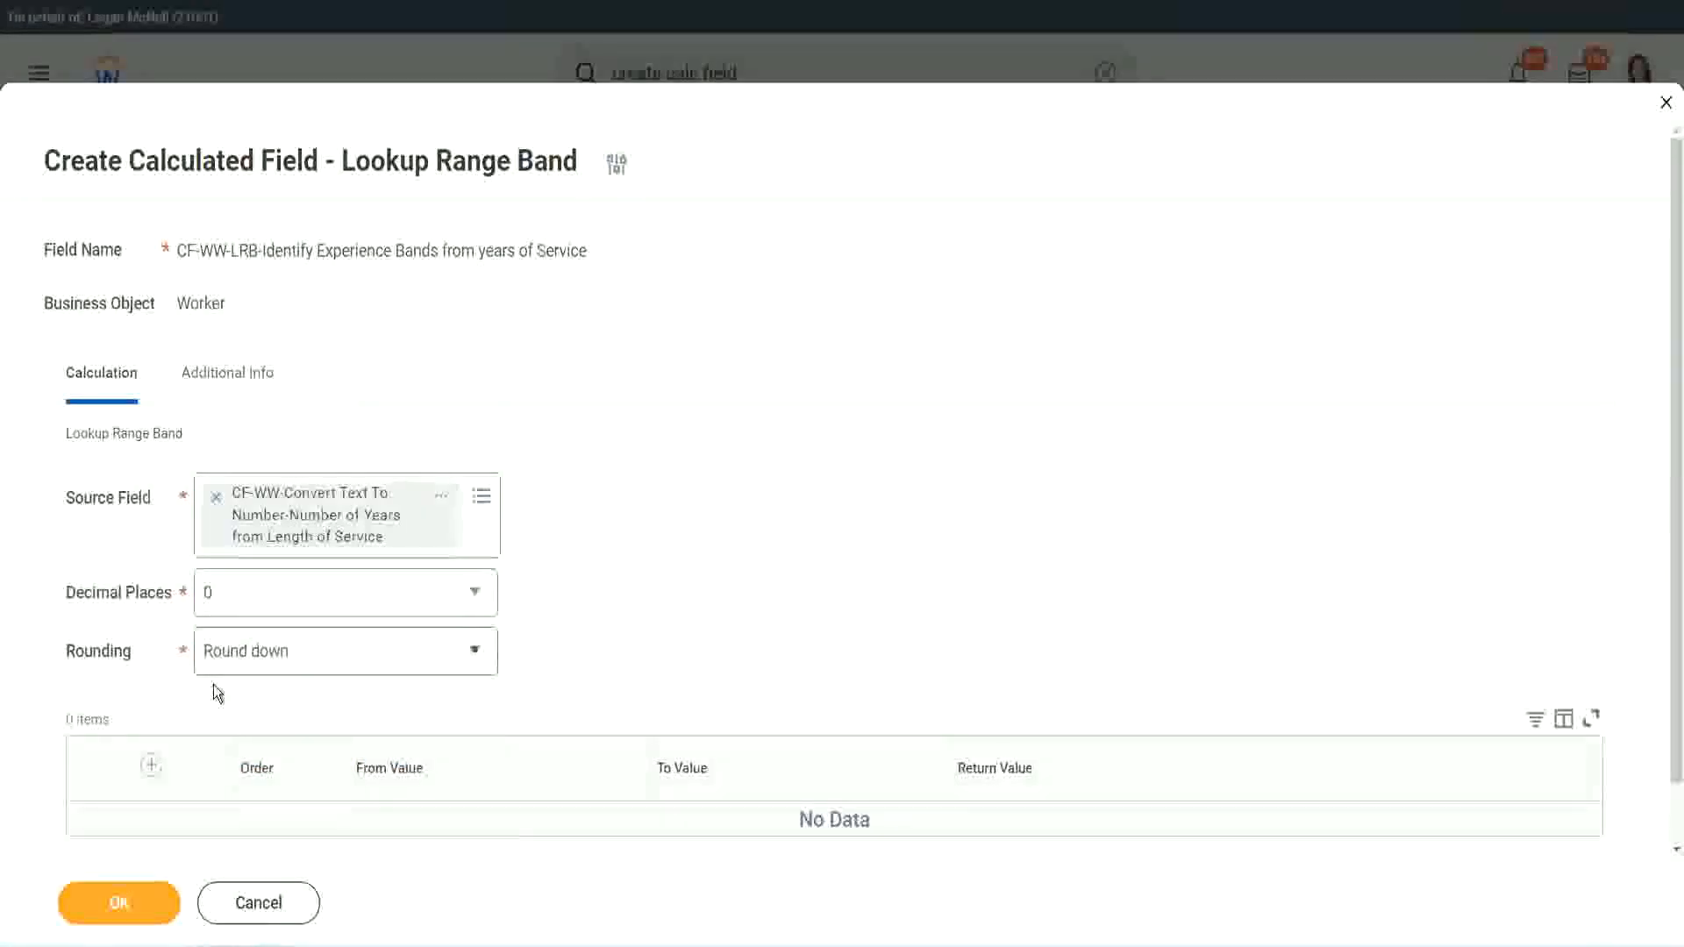
pyautogui.click(270, 656)
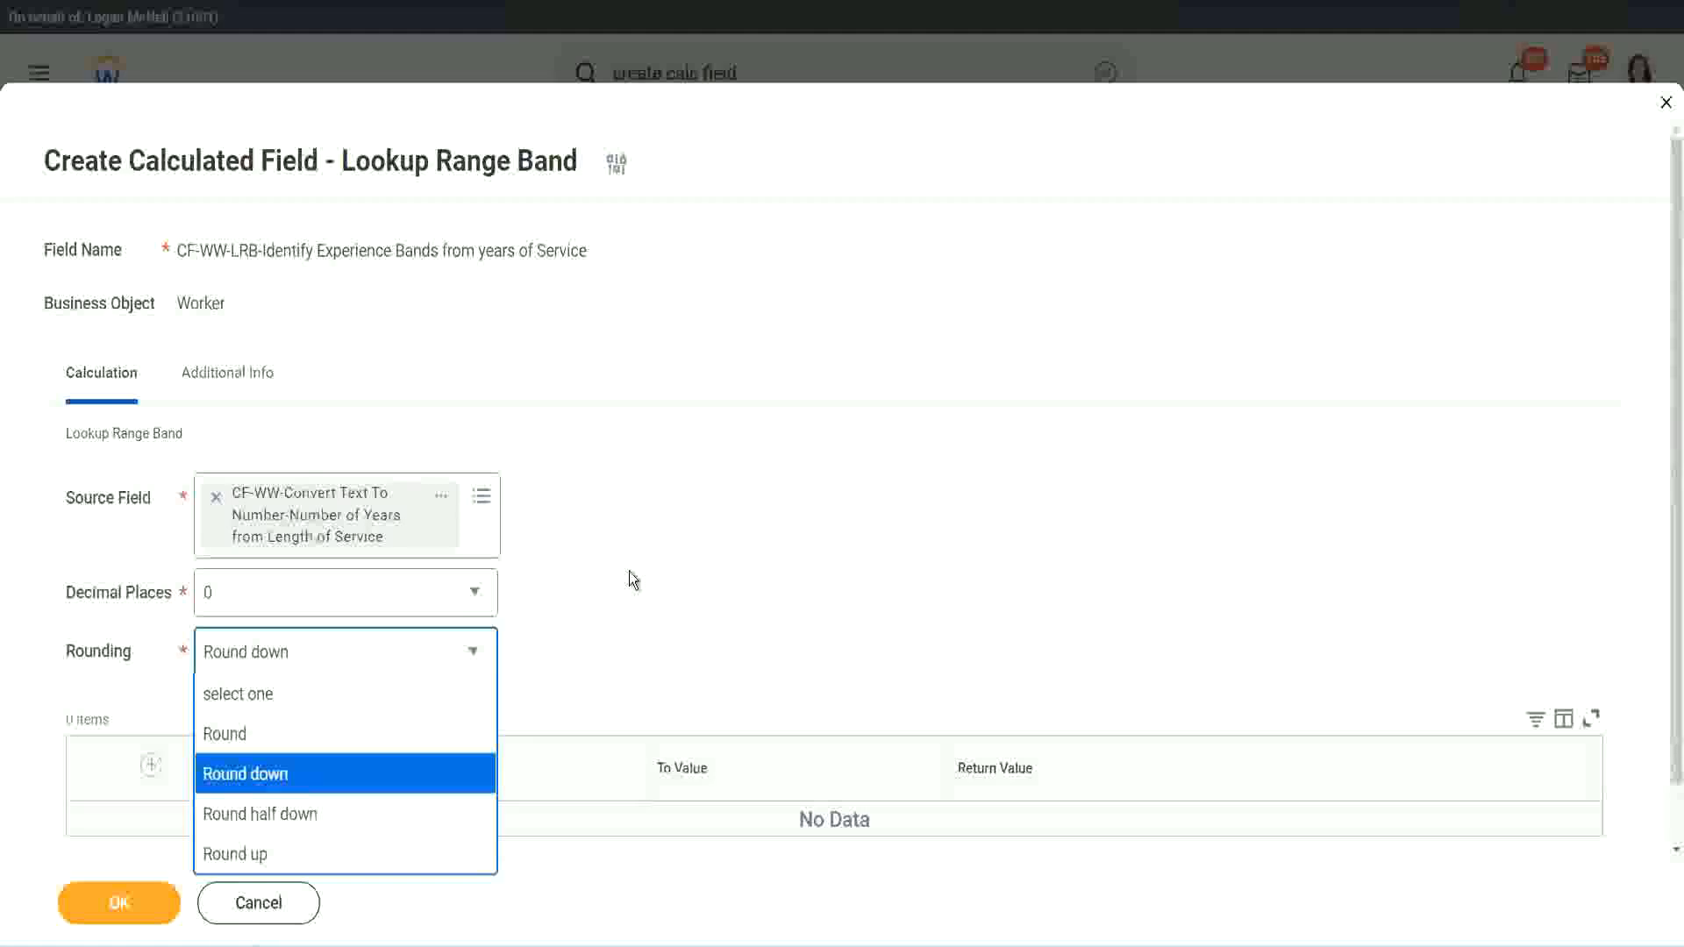
pyautogui.click(593, 649)
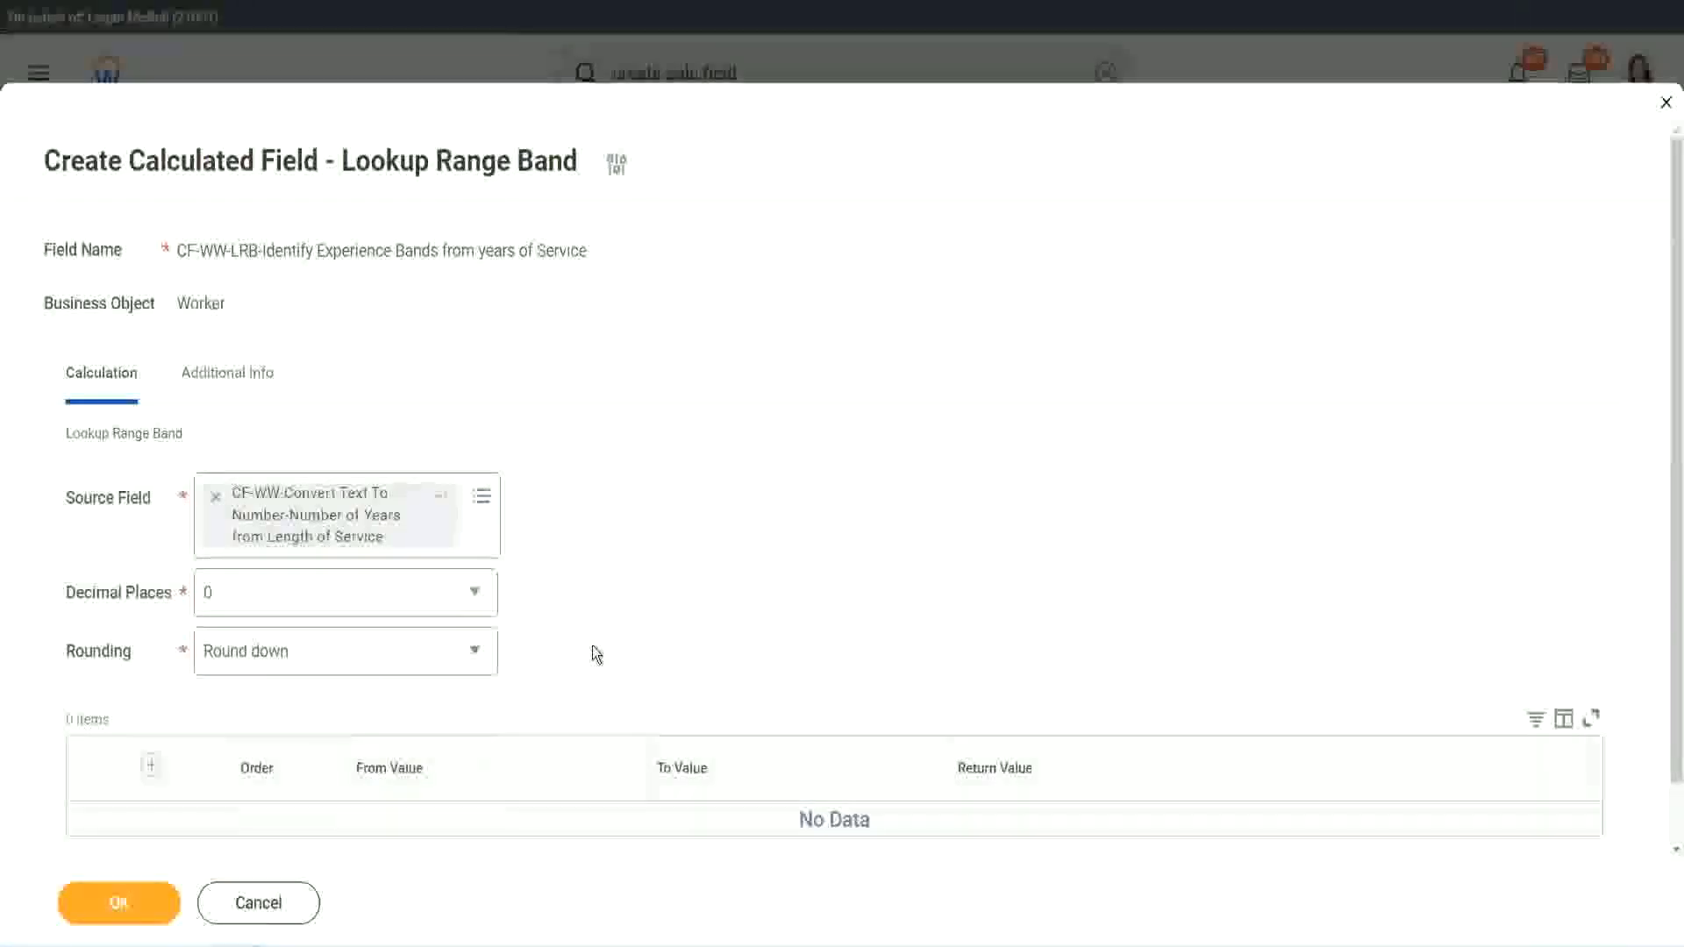
pyautogui.click(287, 659)
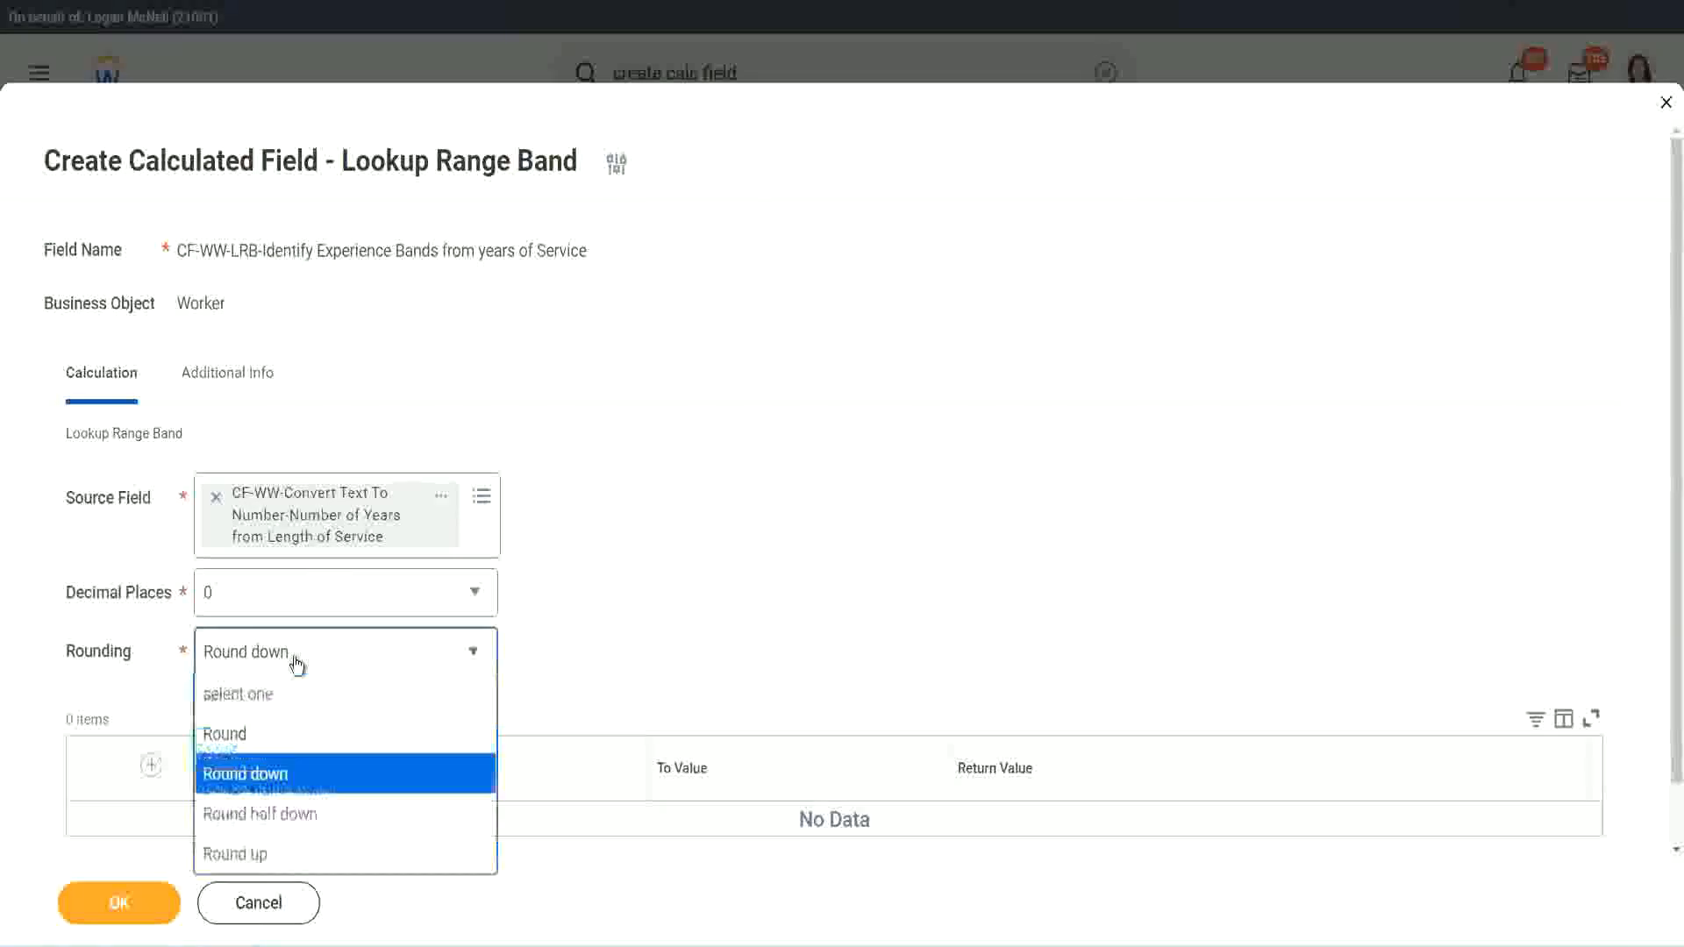
pyautogui.click(280, 737)
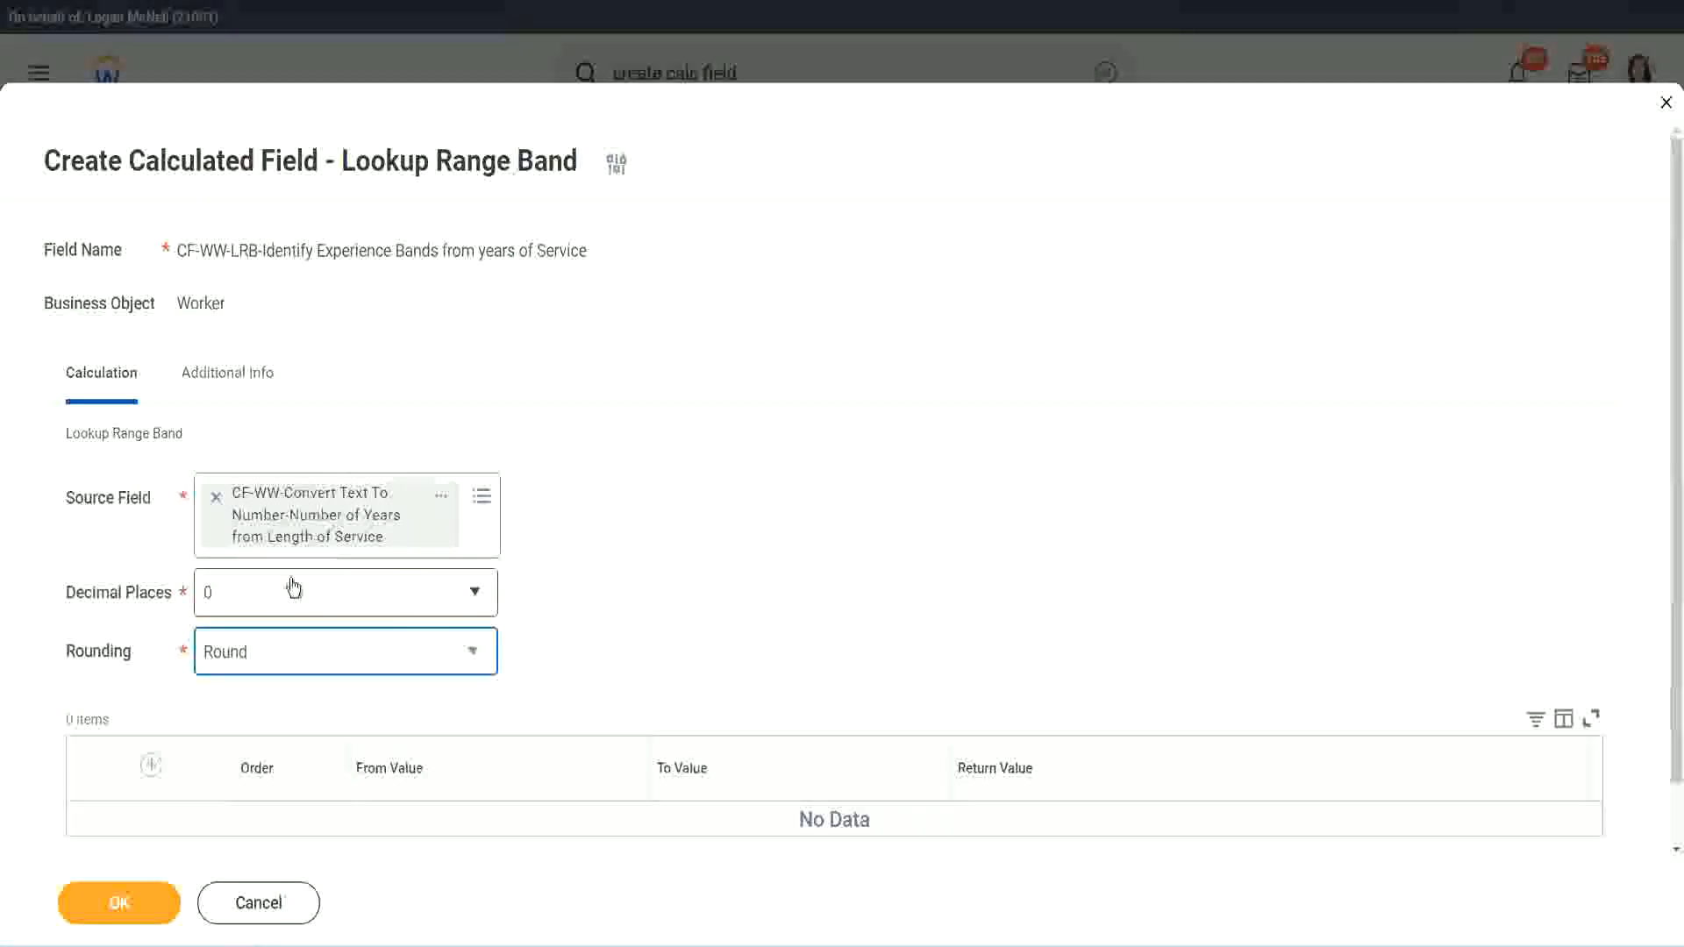
# Add a range band row from 0 to 7 with the return value Amateur
pyautogui.click(154, 766)
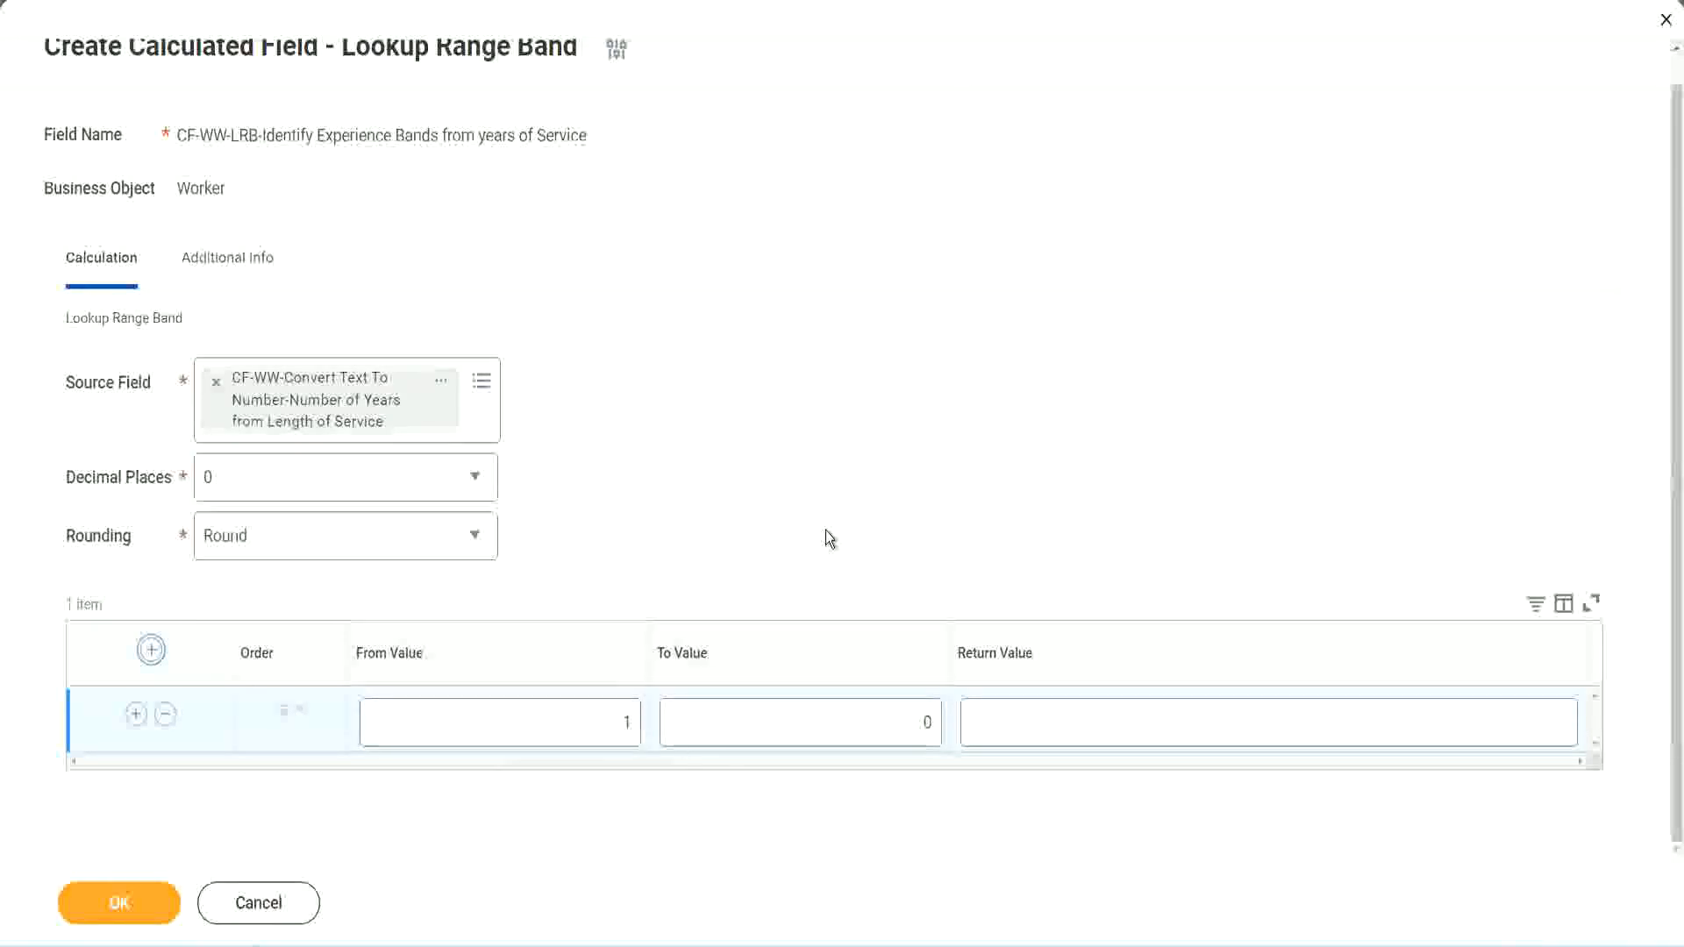
pyautogui.click(614, 729)
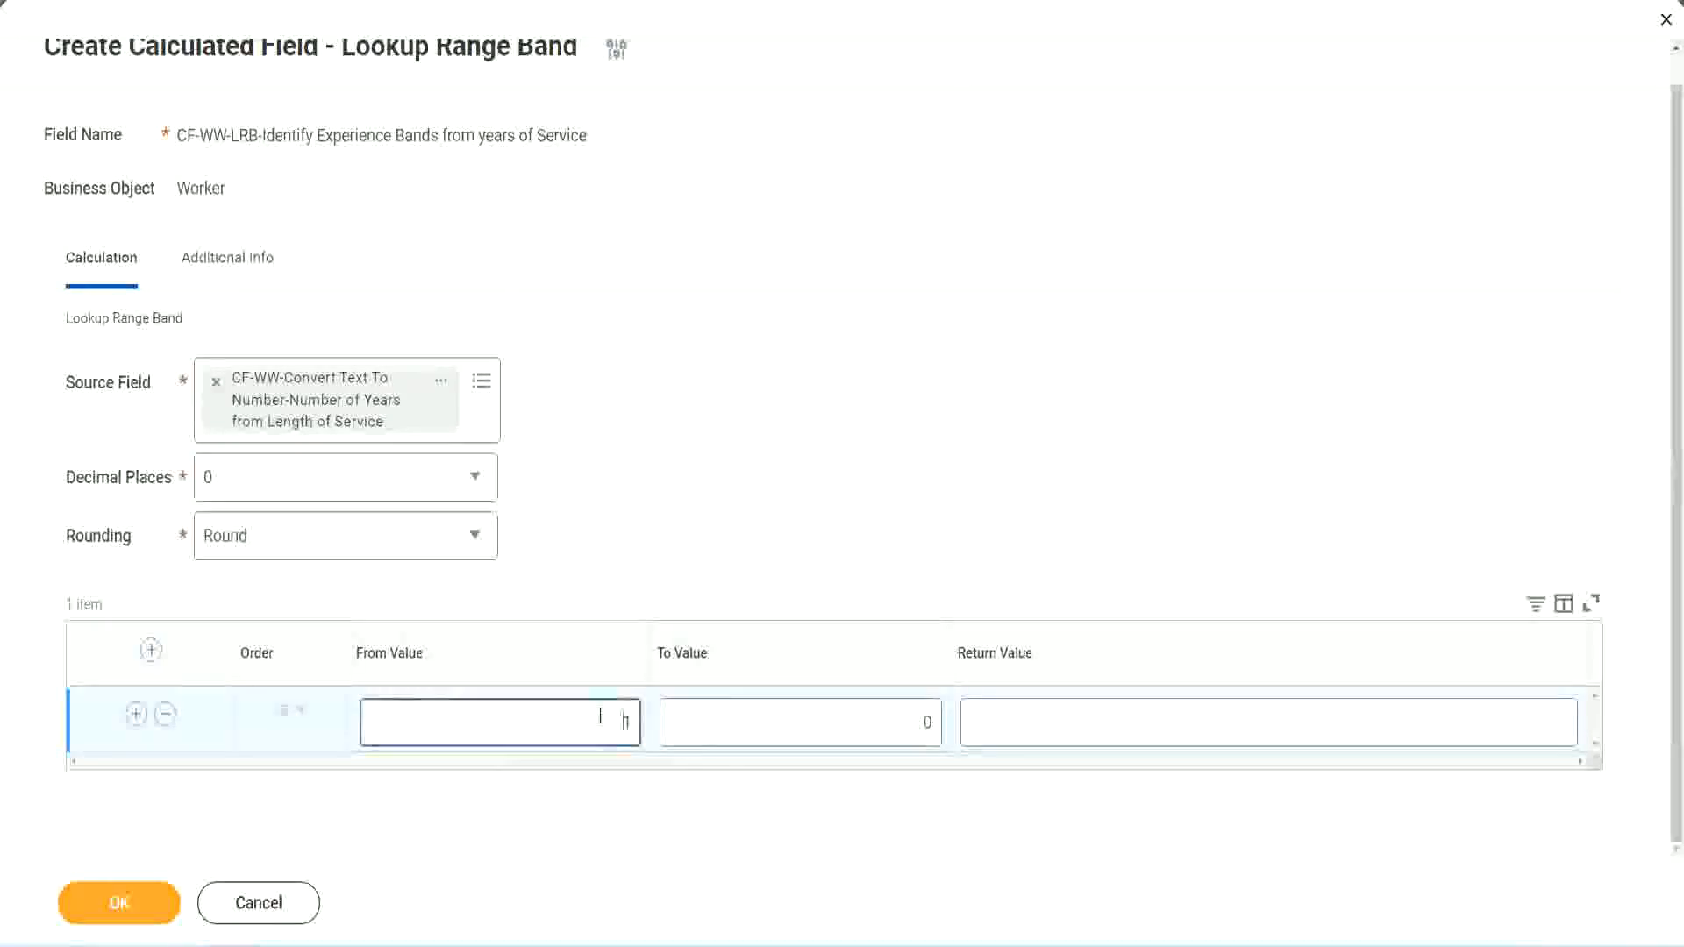
pyautogui.write('0')
pyautogui.press('Tab')
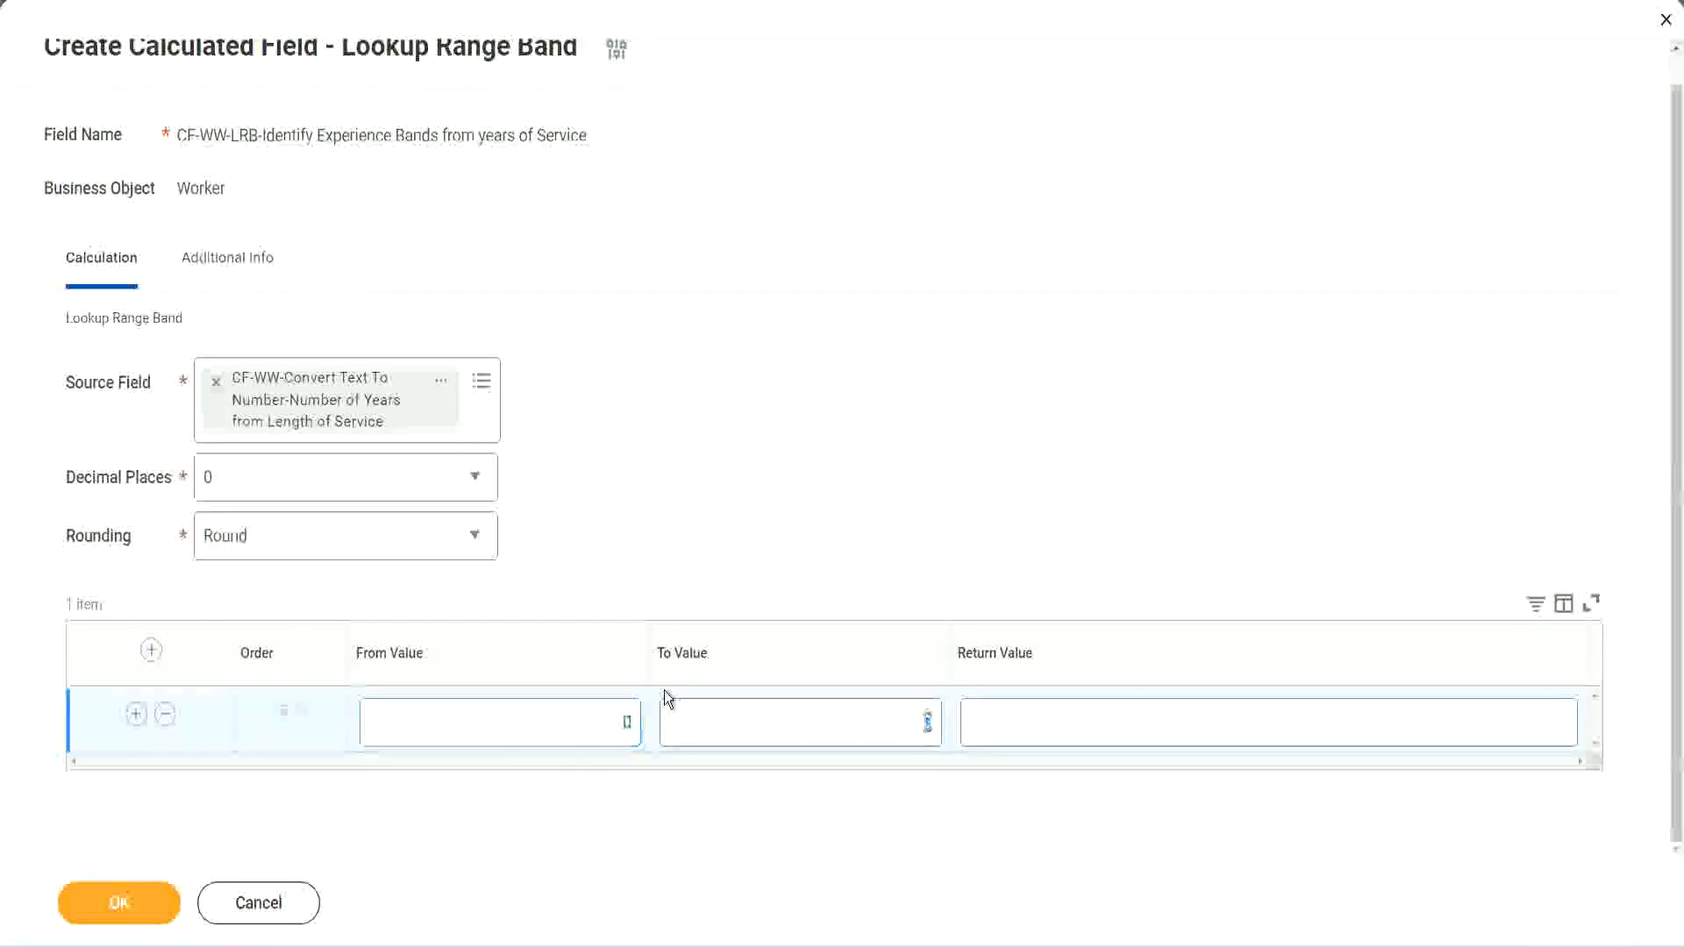
pyautogui.write('7')
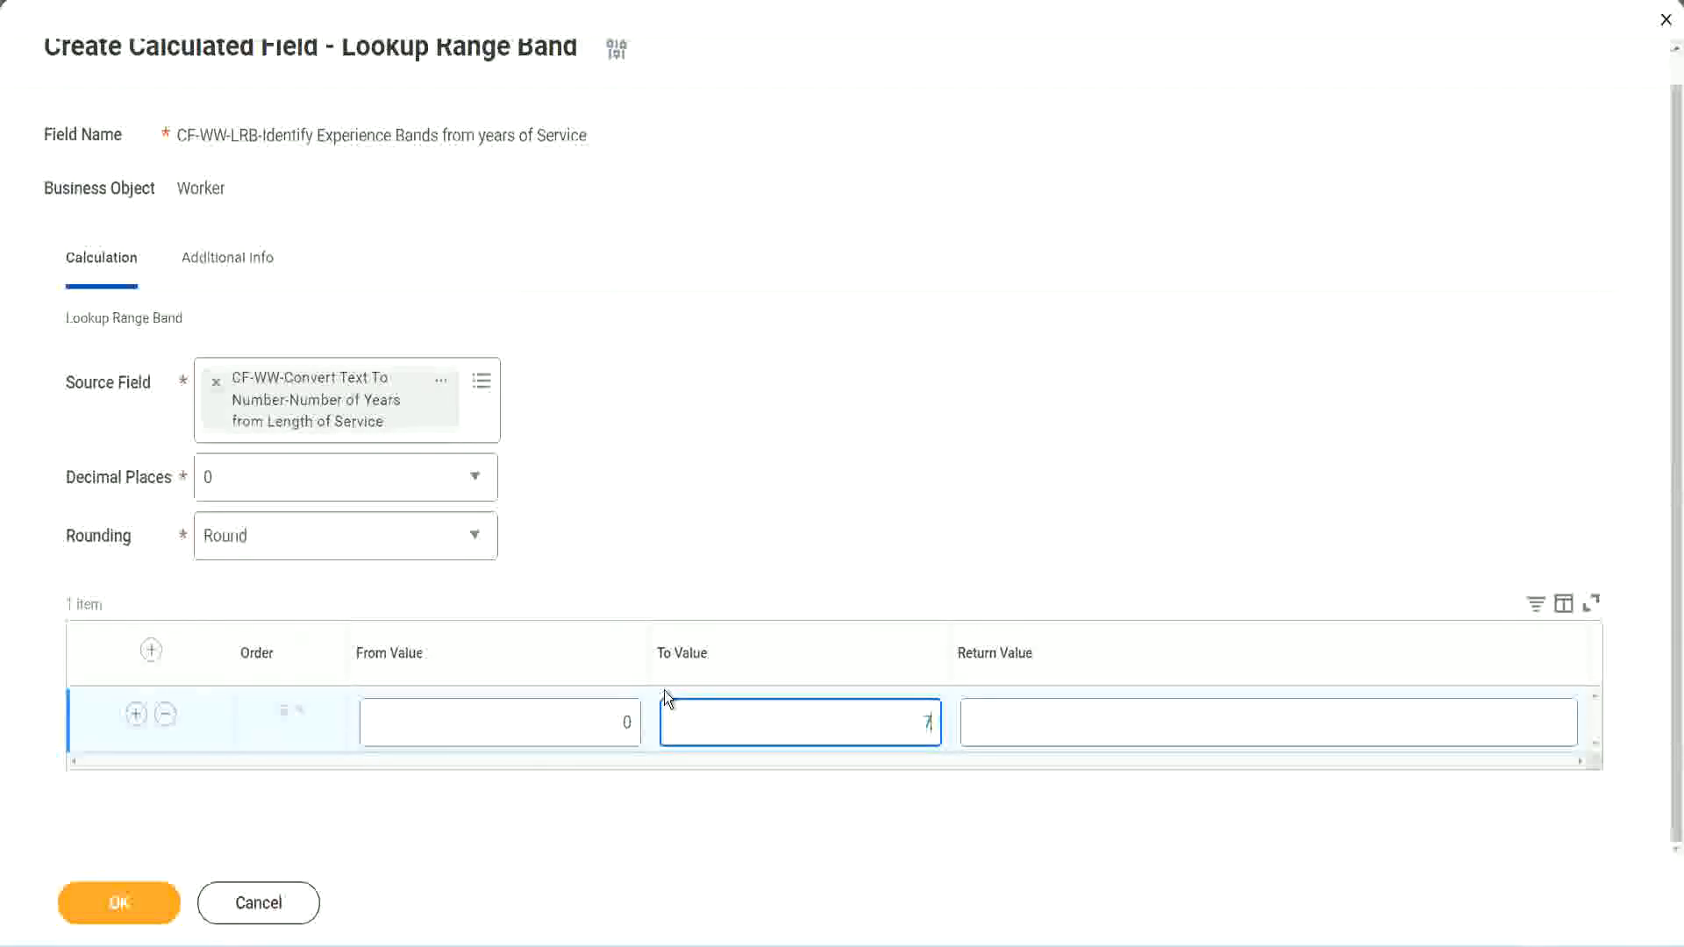
pyautogui.press('Tab')
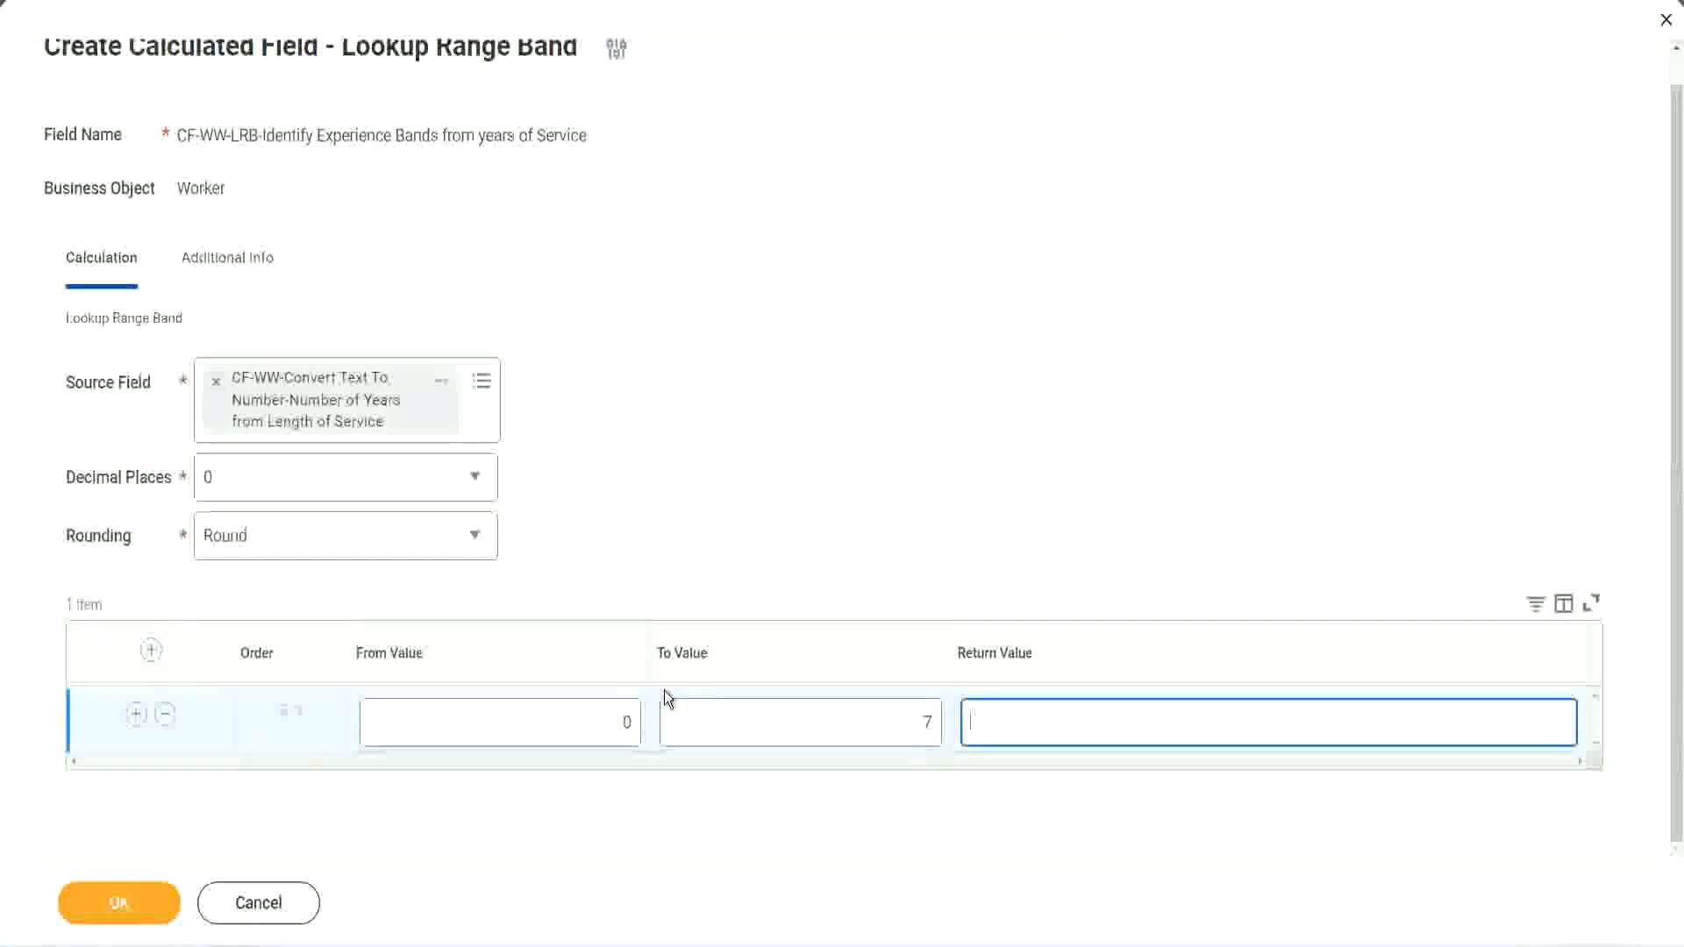
pyautogui.write('Amateur')
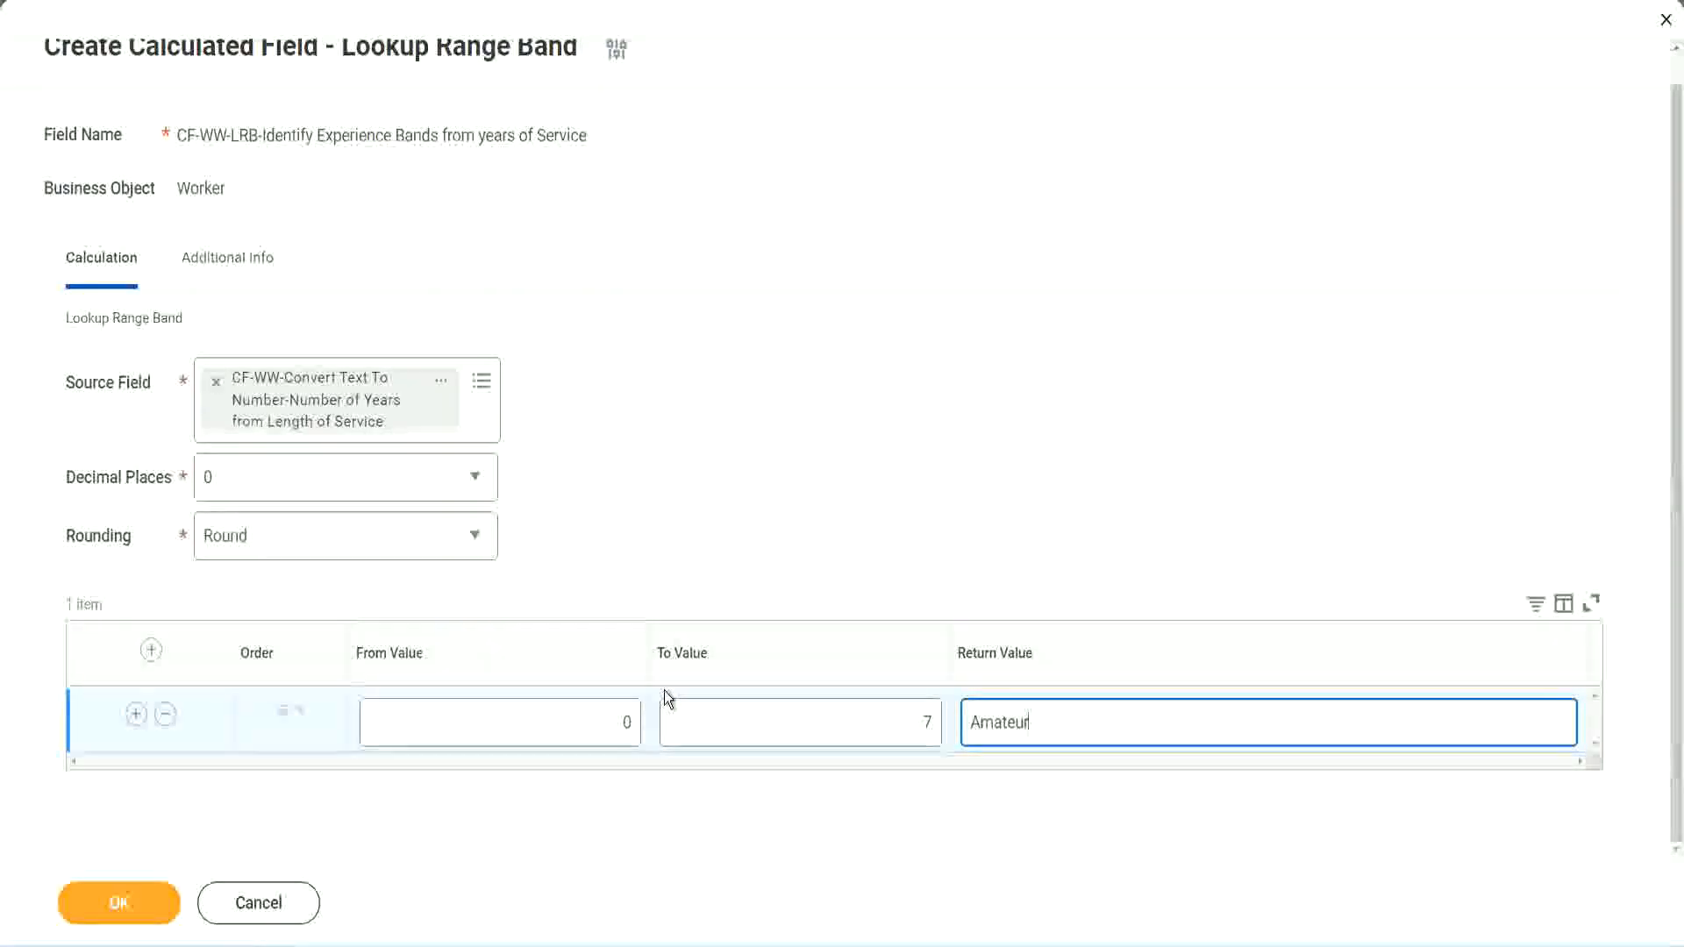
pyautogui.click(582, 722)
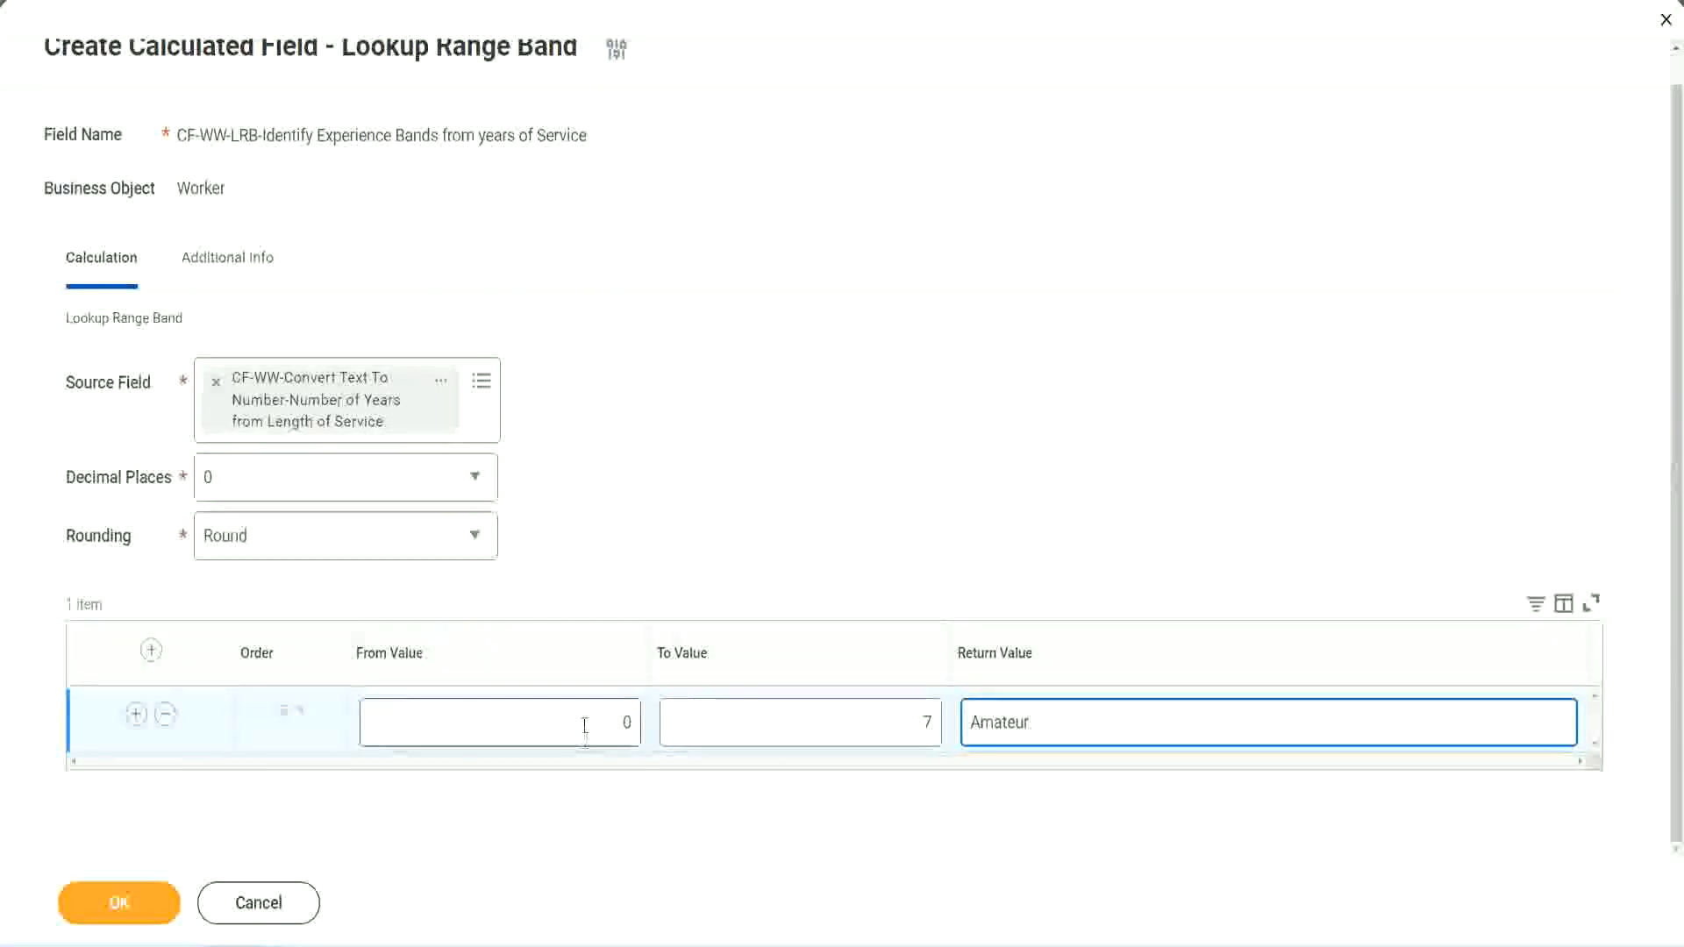
# Add a second range band row from 8 to 15 with the return value Experienced
pyautogui.click(909, 710)
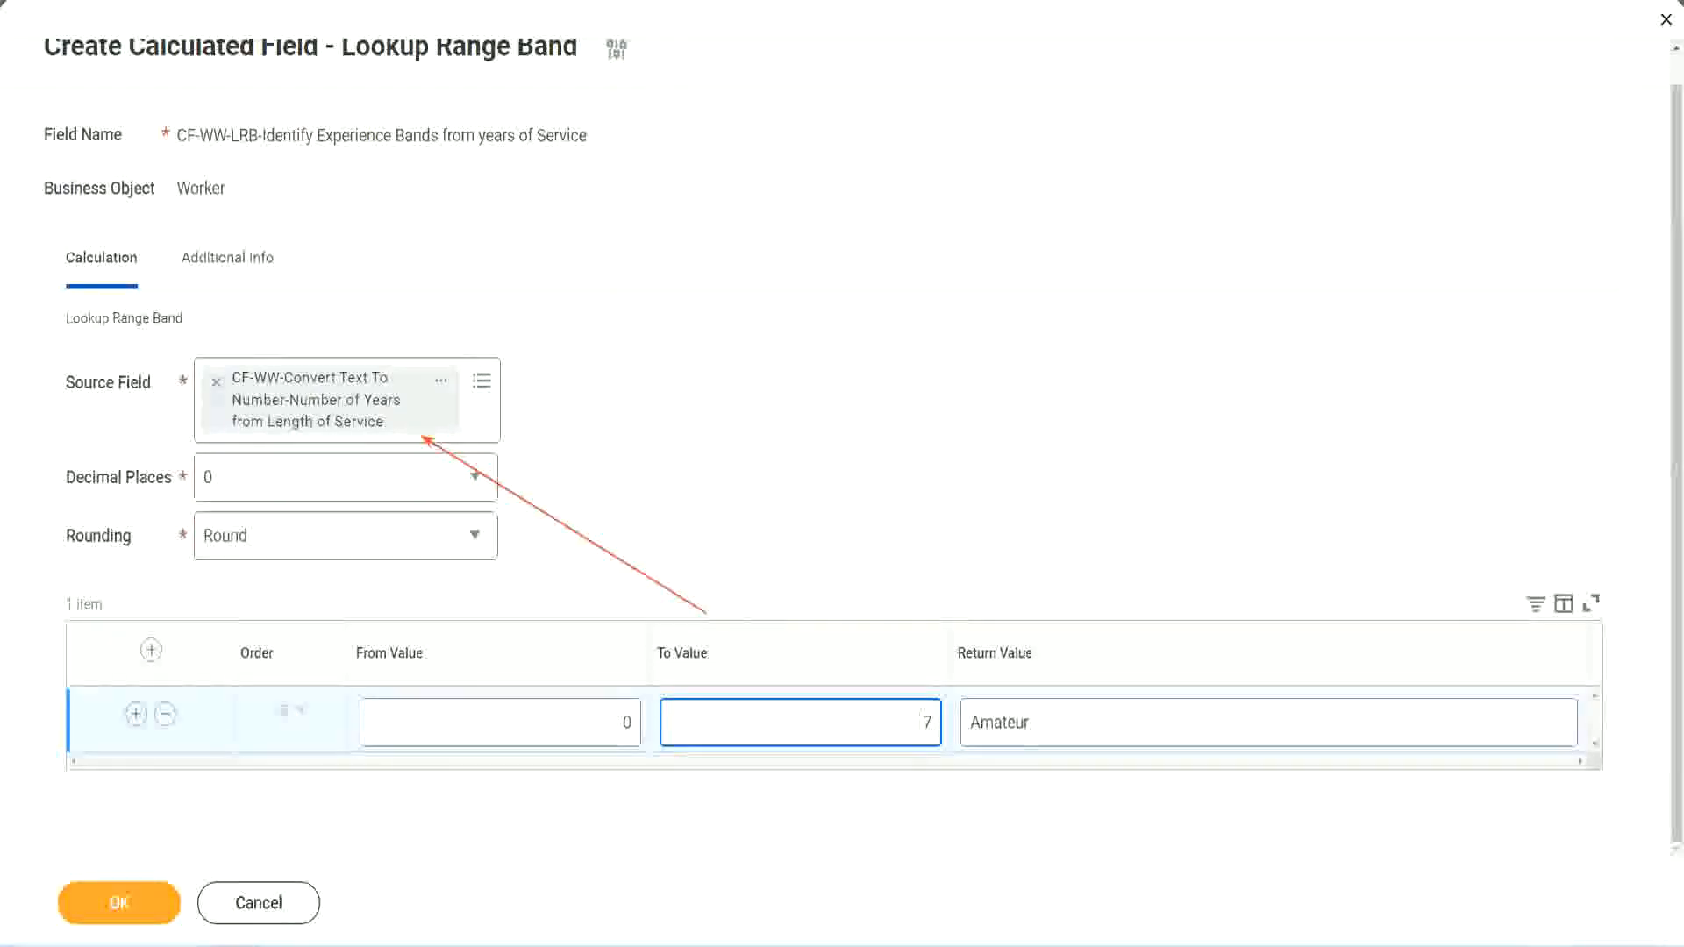
pyautogui.click(136, 714)
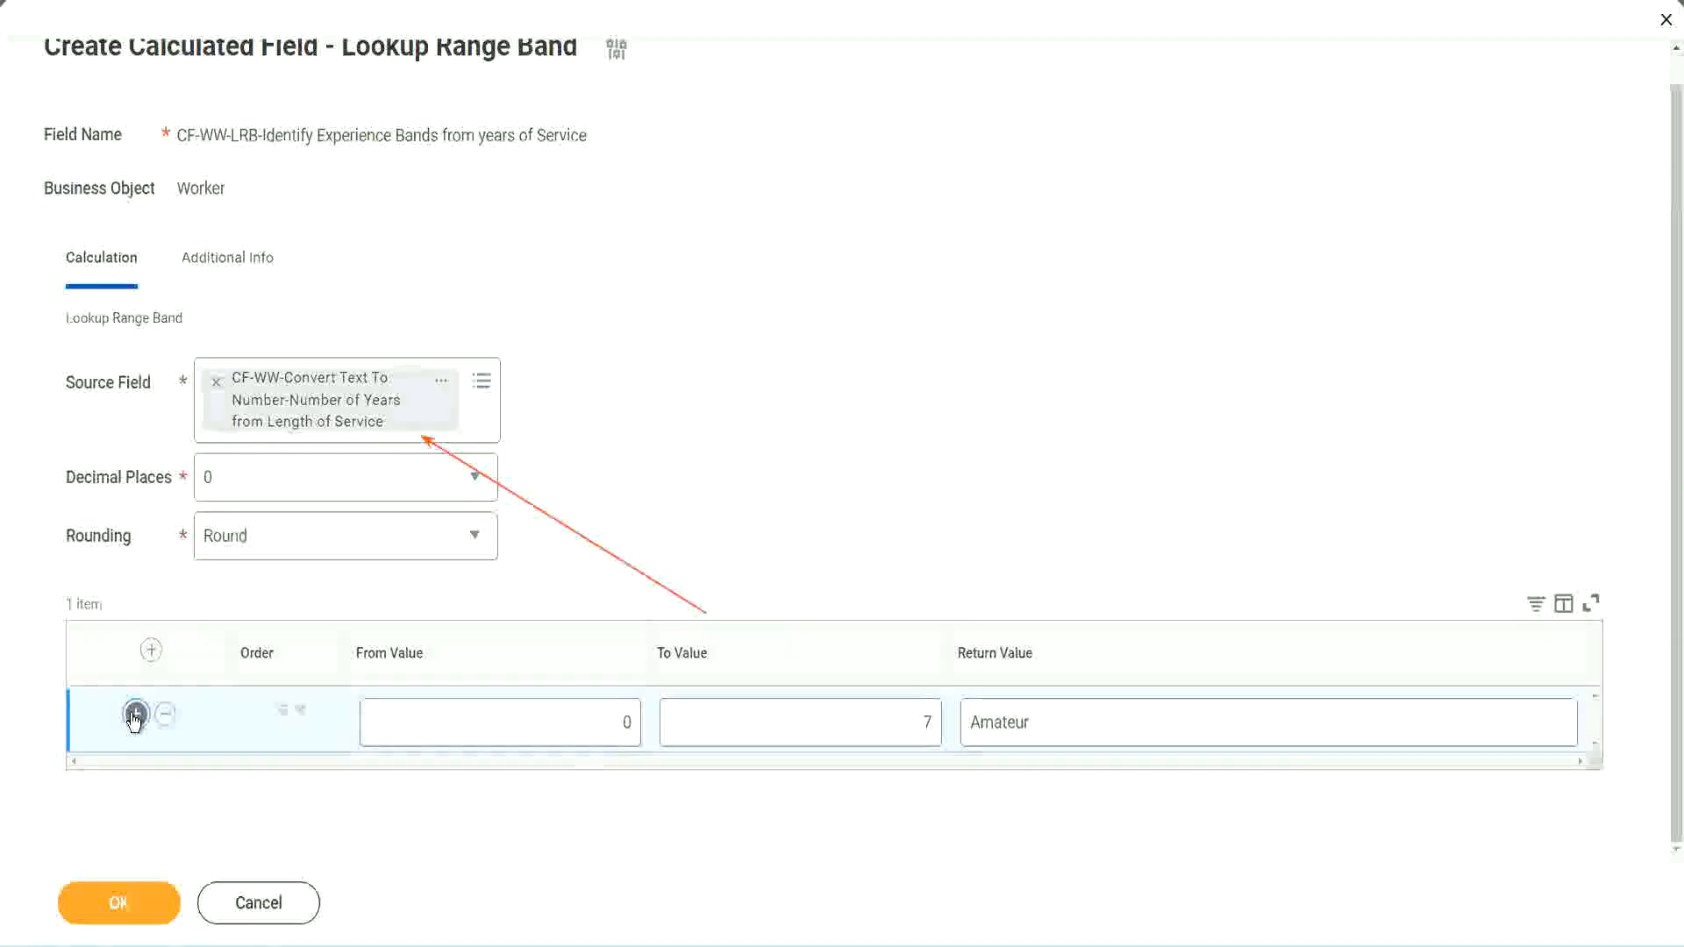
pyautogui.click(627, 786)
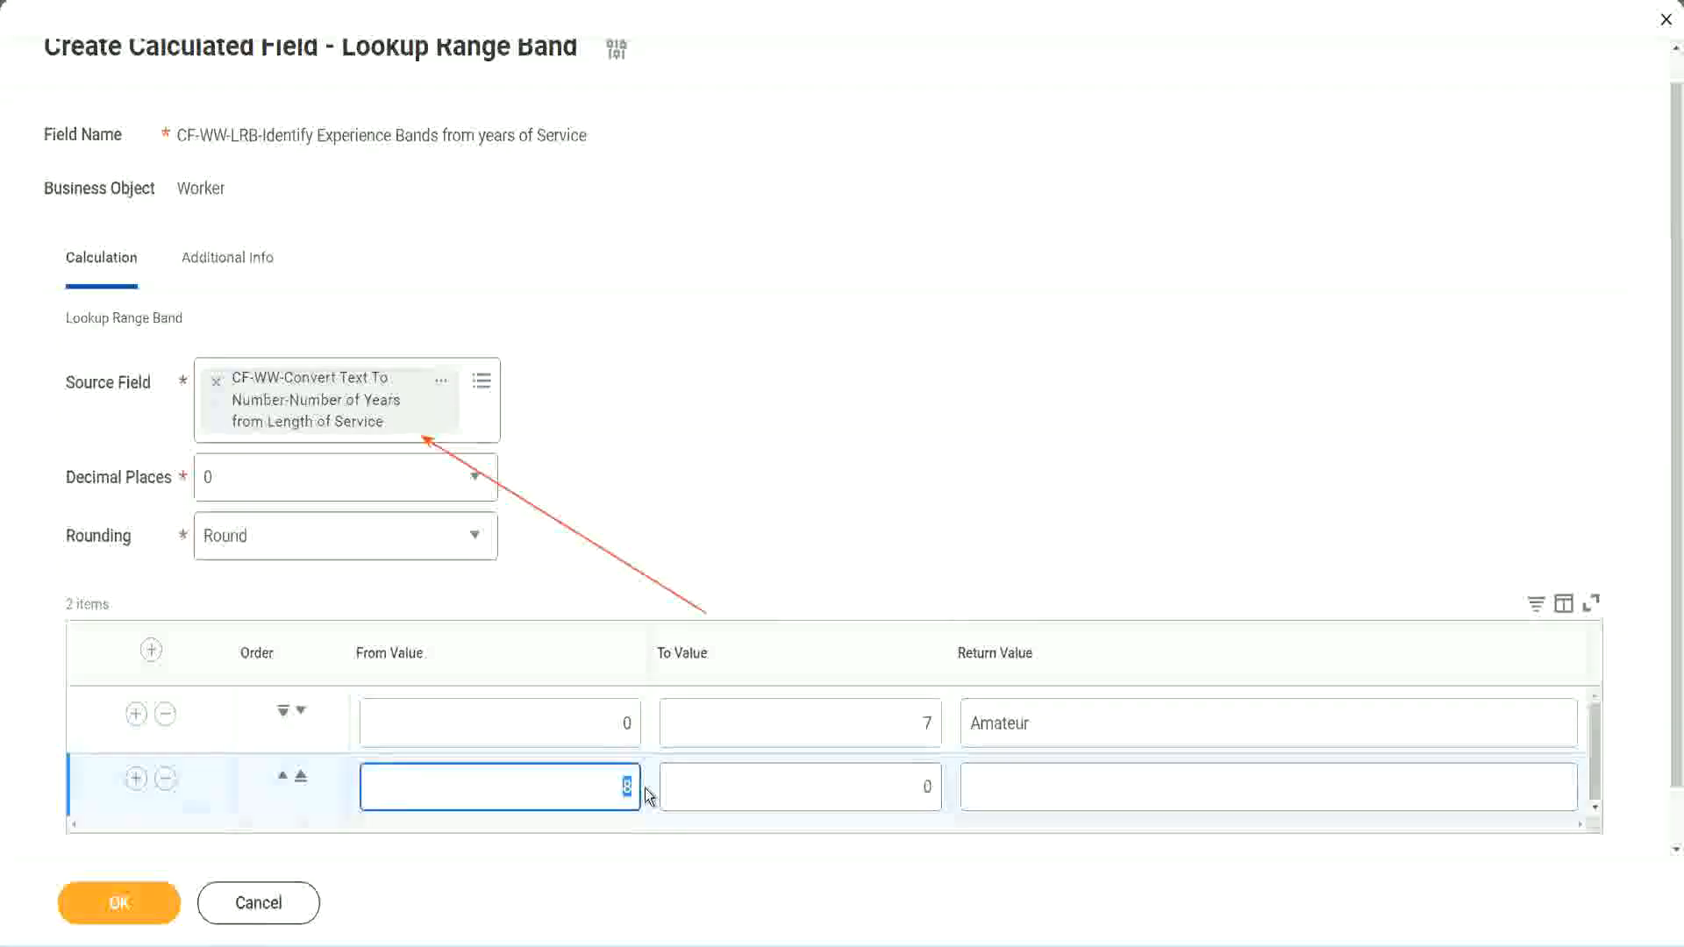
pyautogui.click(602, 729)
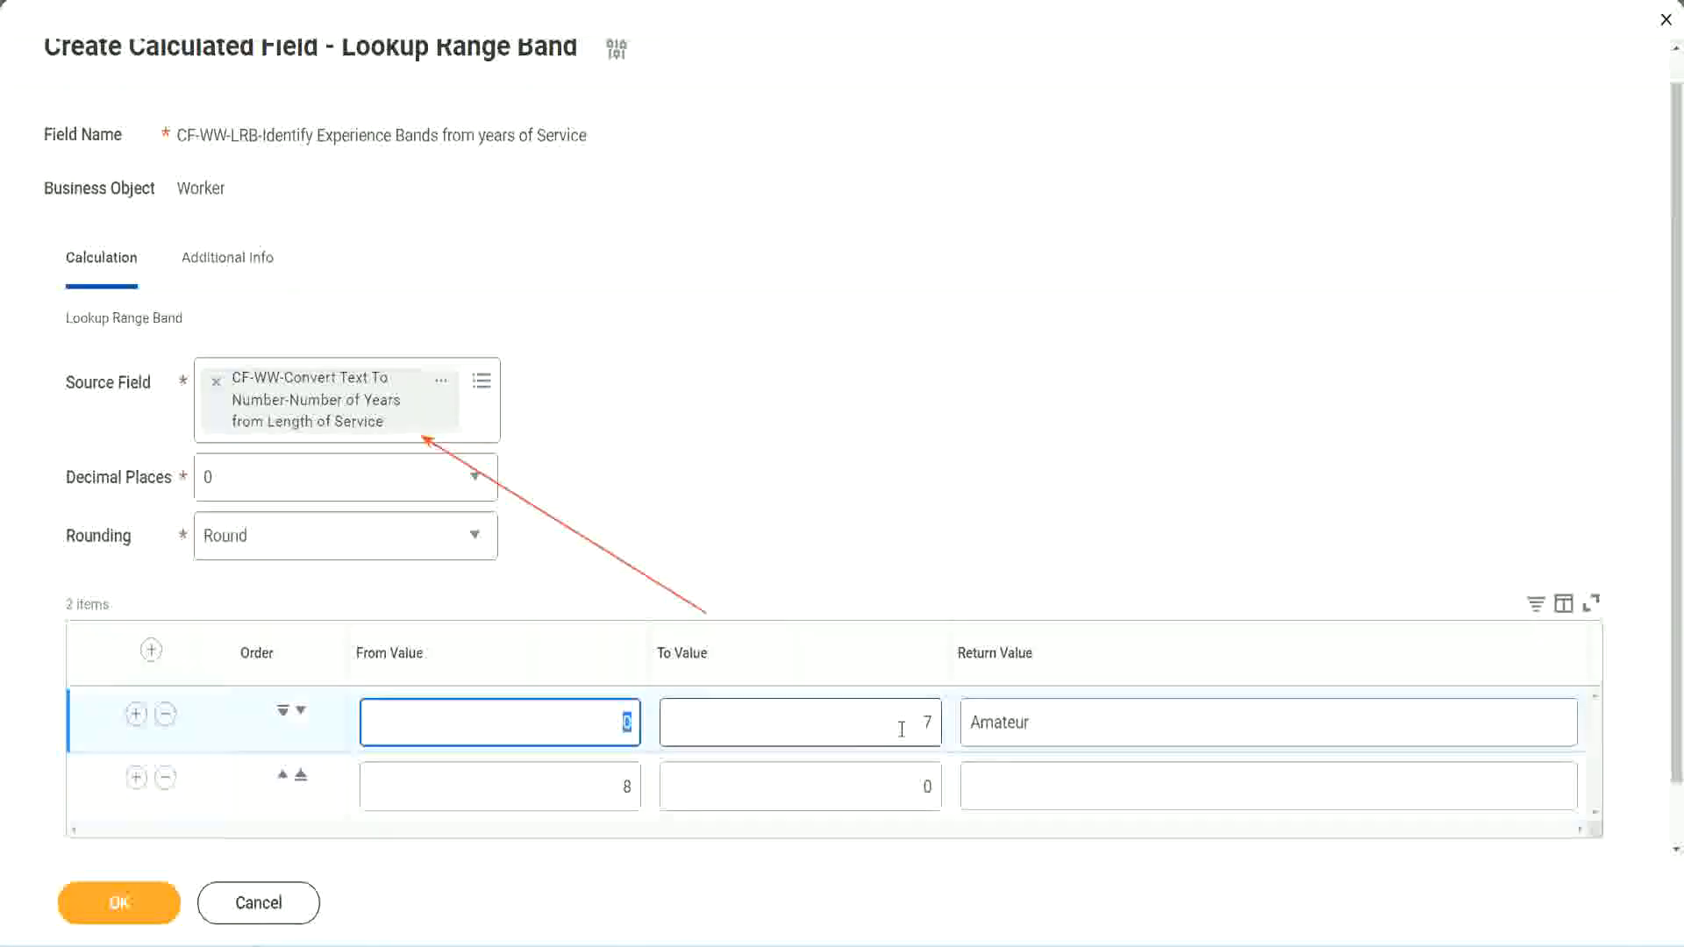
pyautogui.click(915, 729)
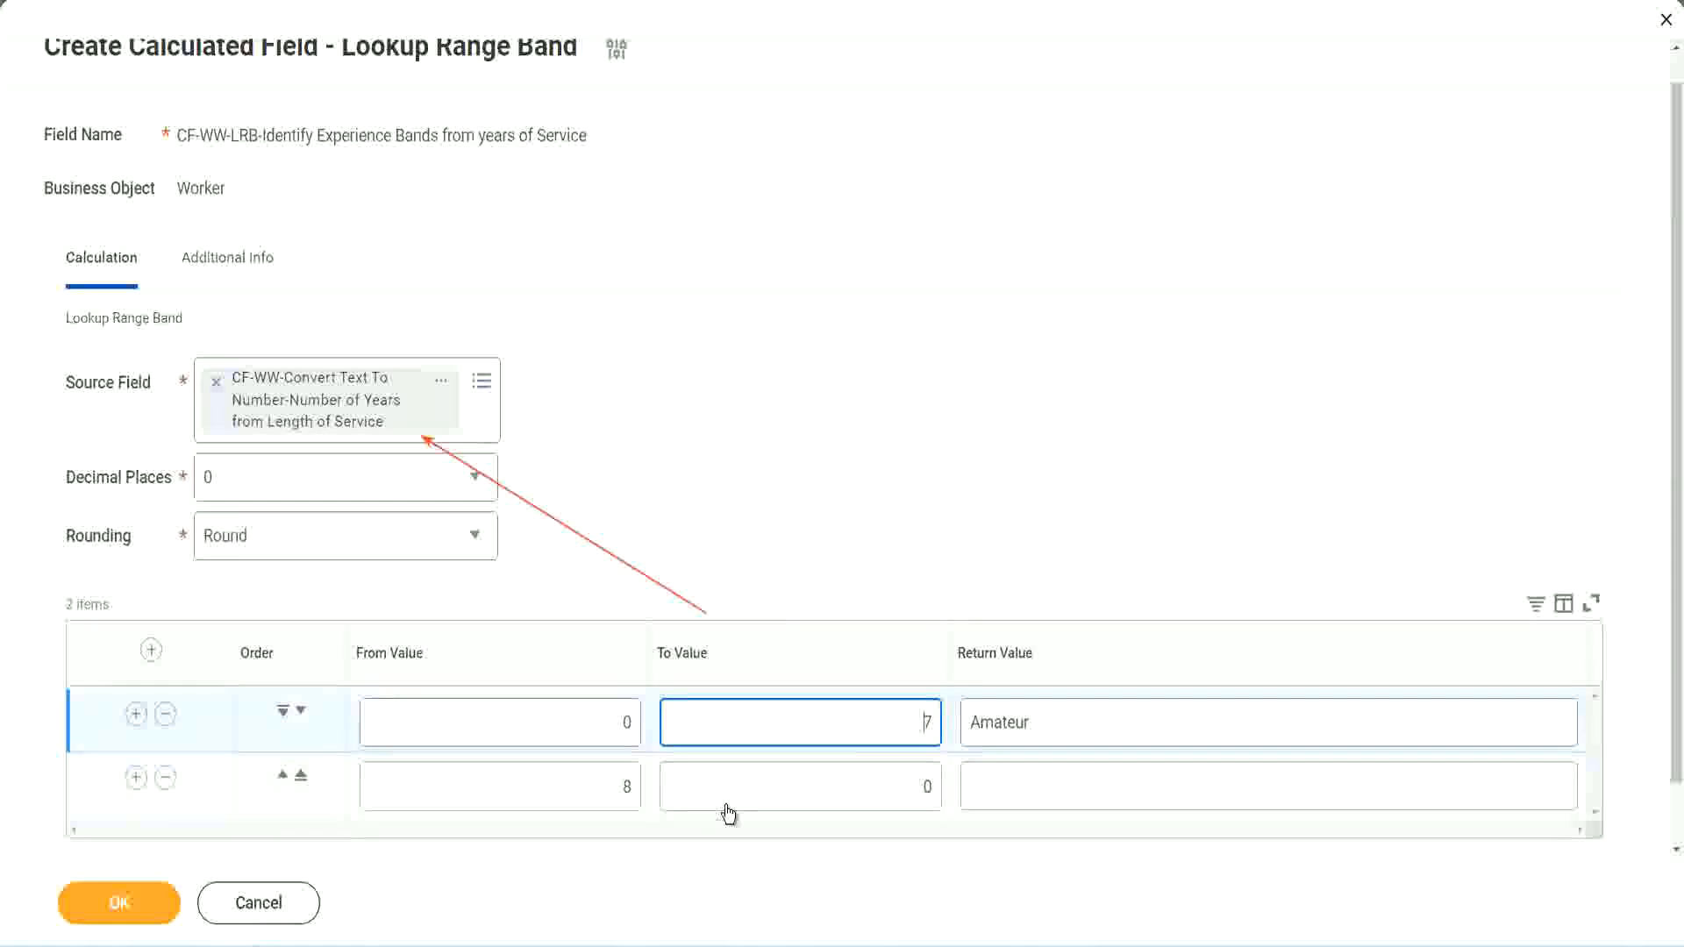
pyautogui.click(598, 790)
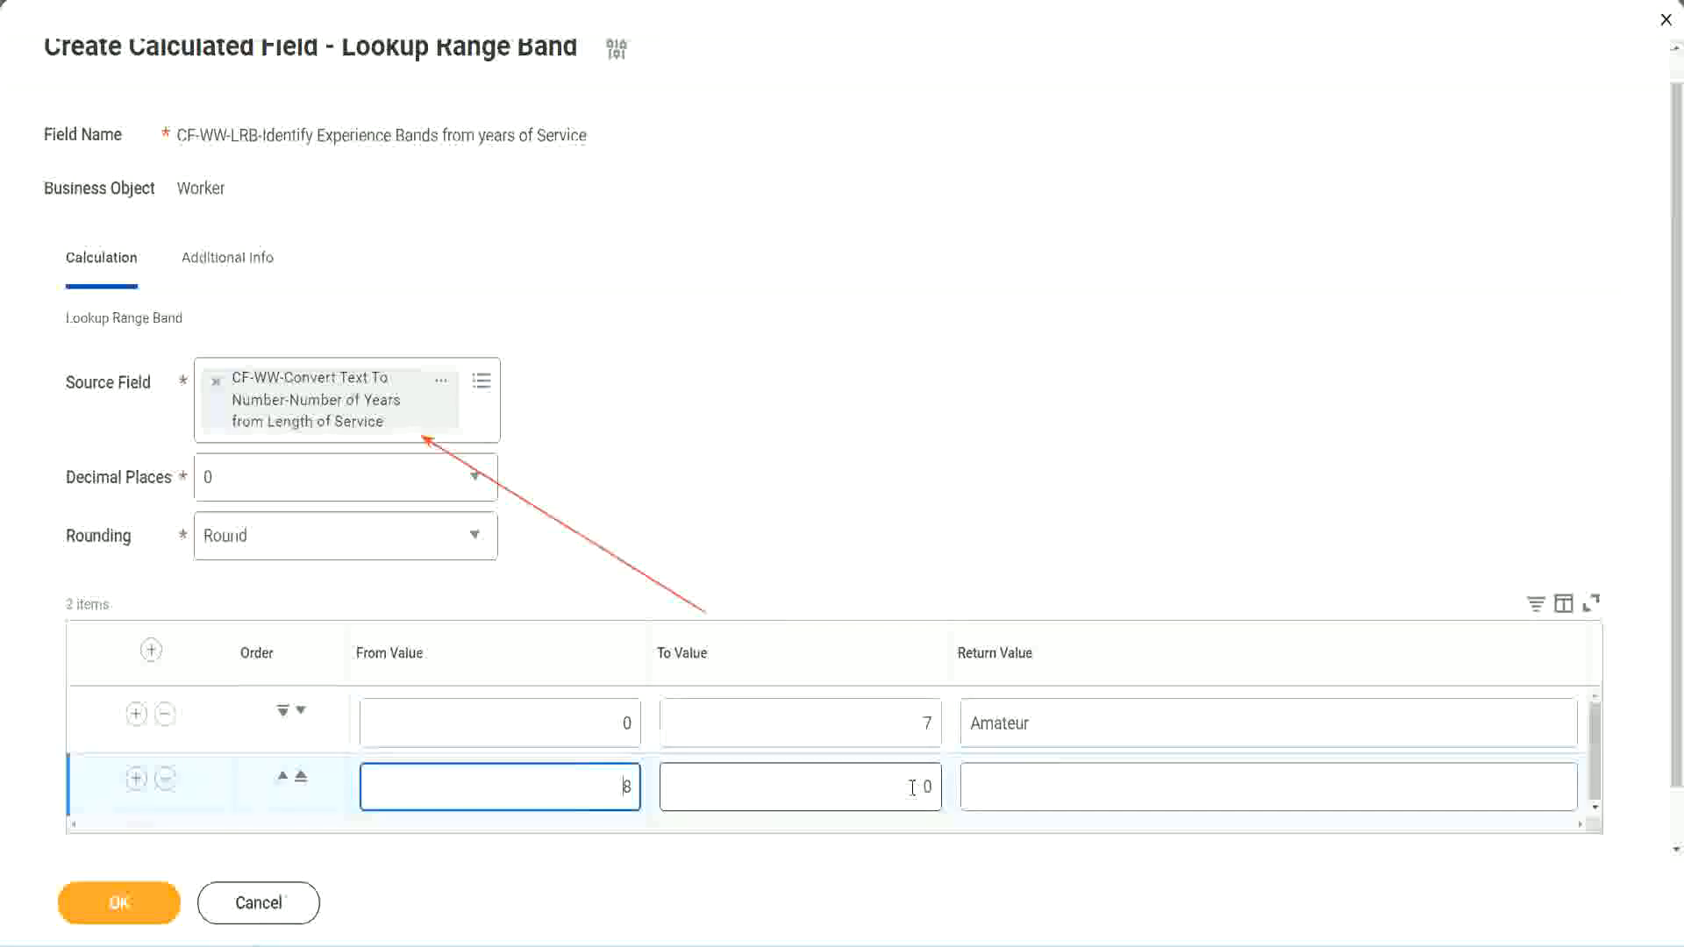
pyautogui.click(912, 787)
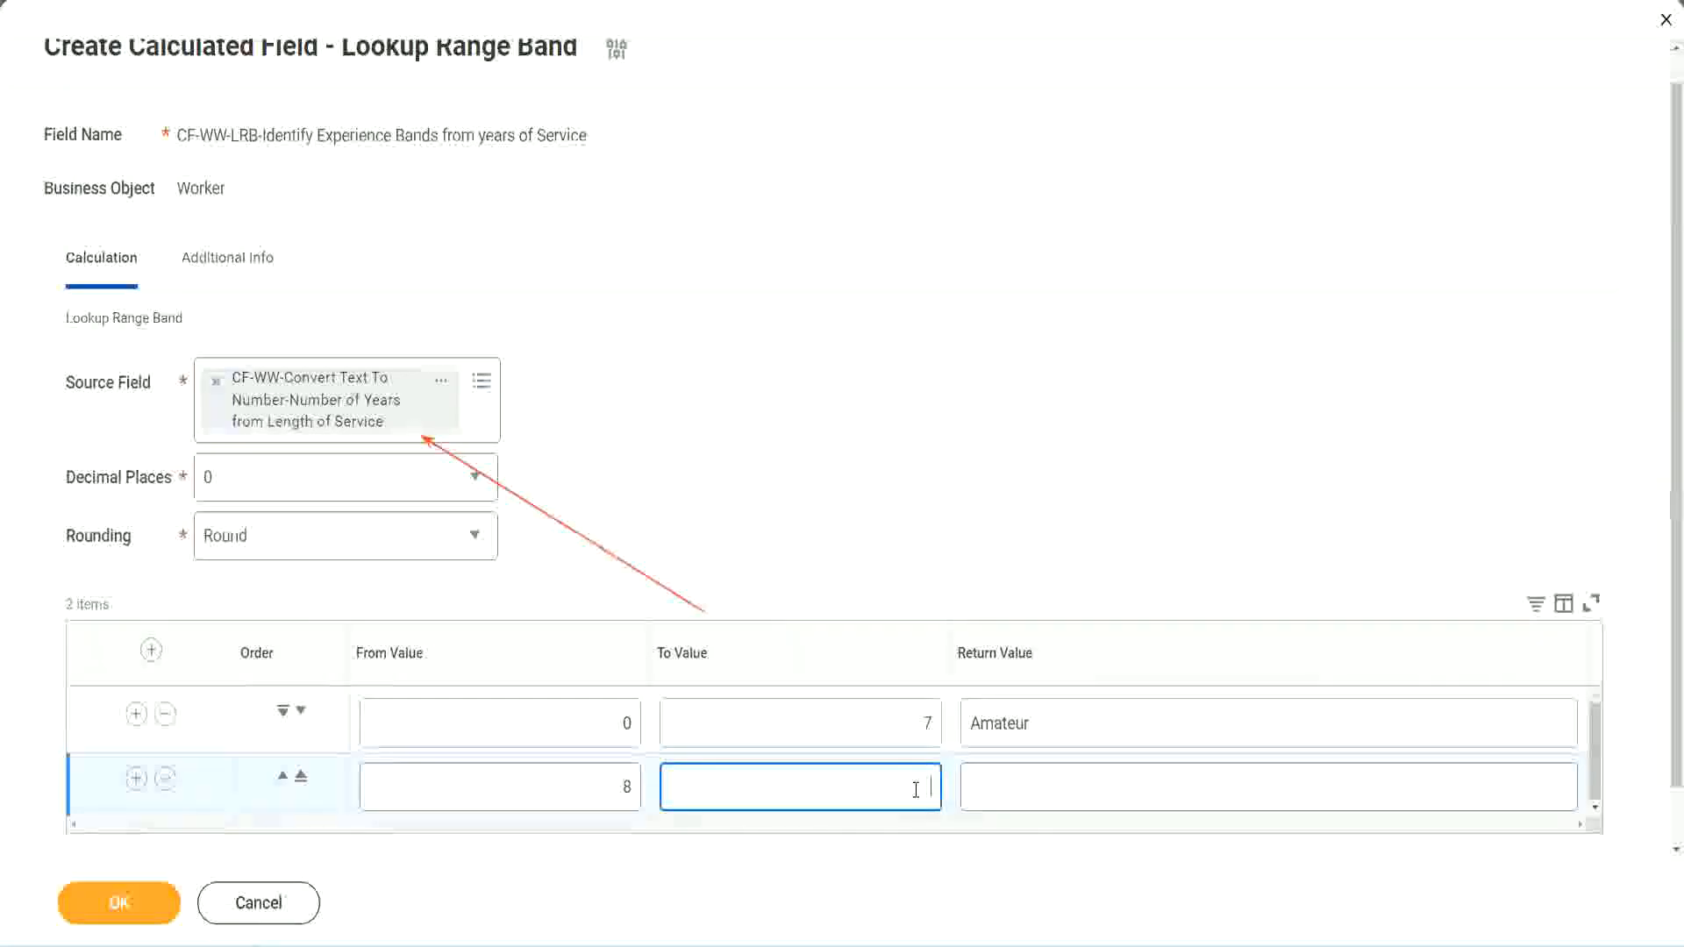
pyautogui.write('15')
pyautogui.click(1039, 782)
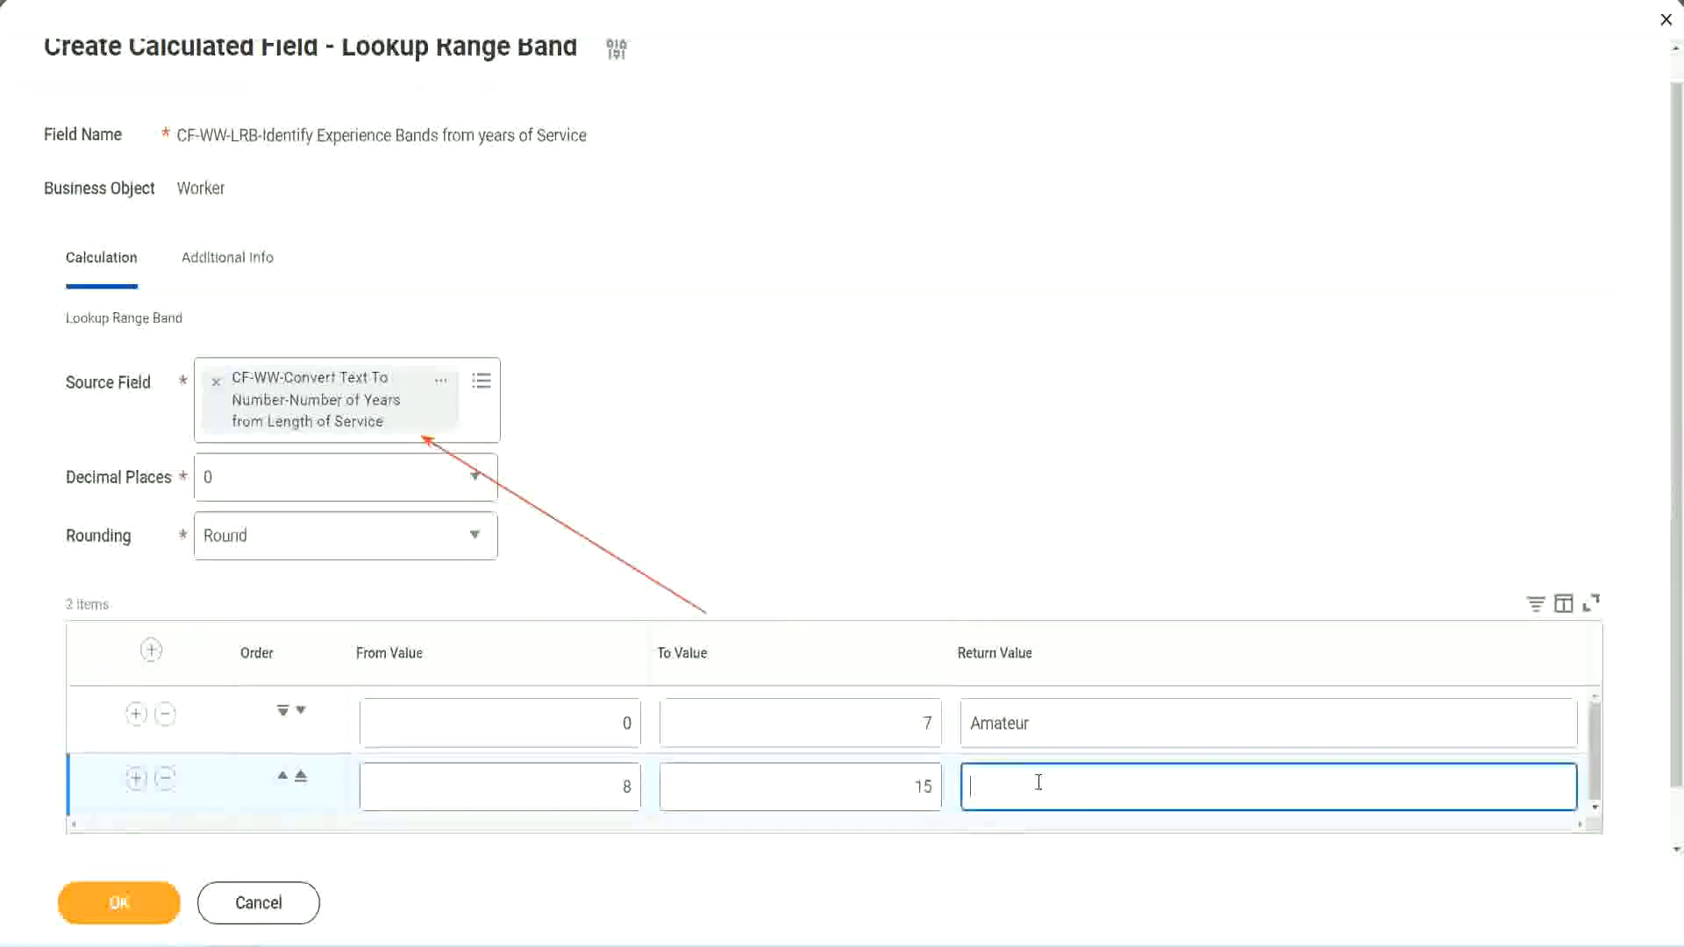
pyautogui.write('Experienced')
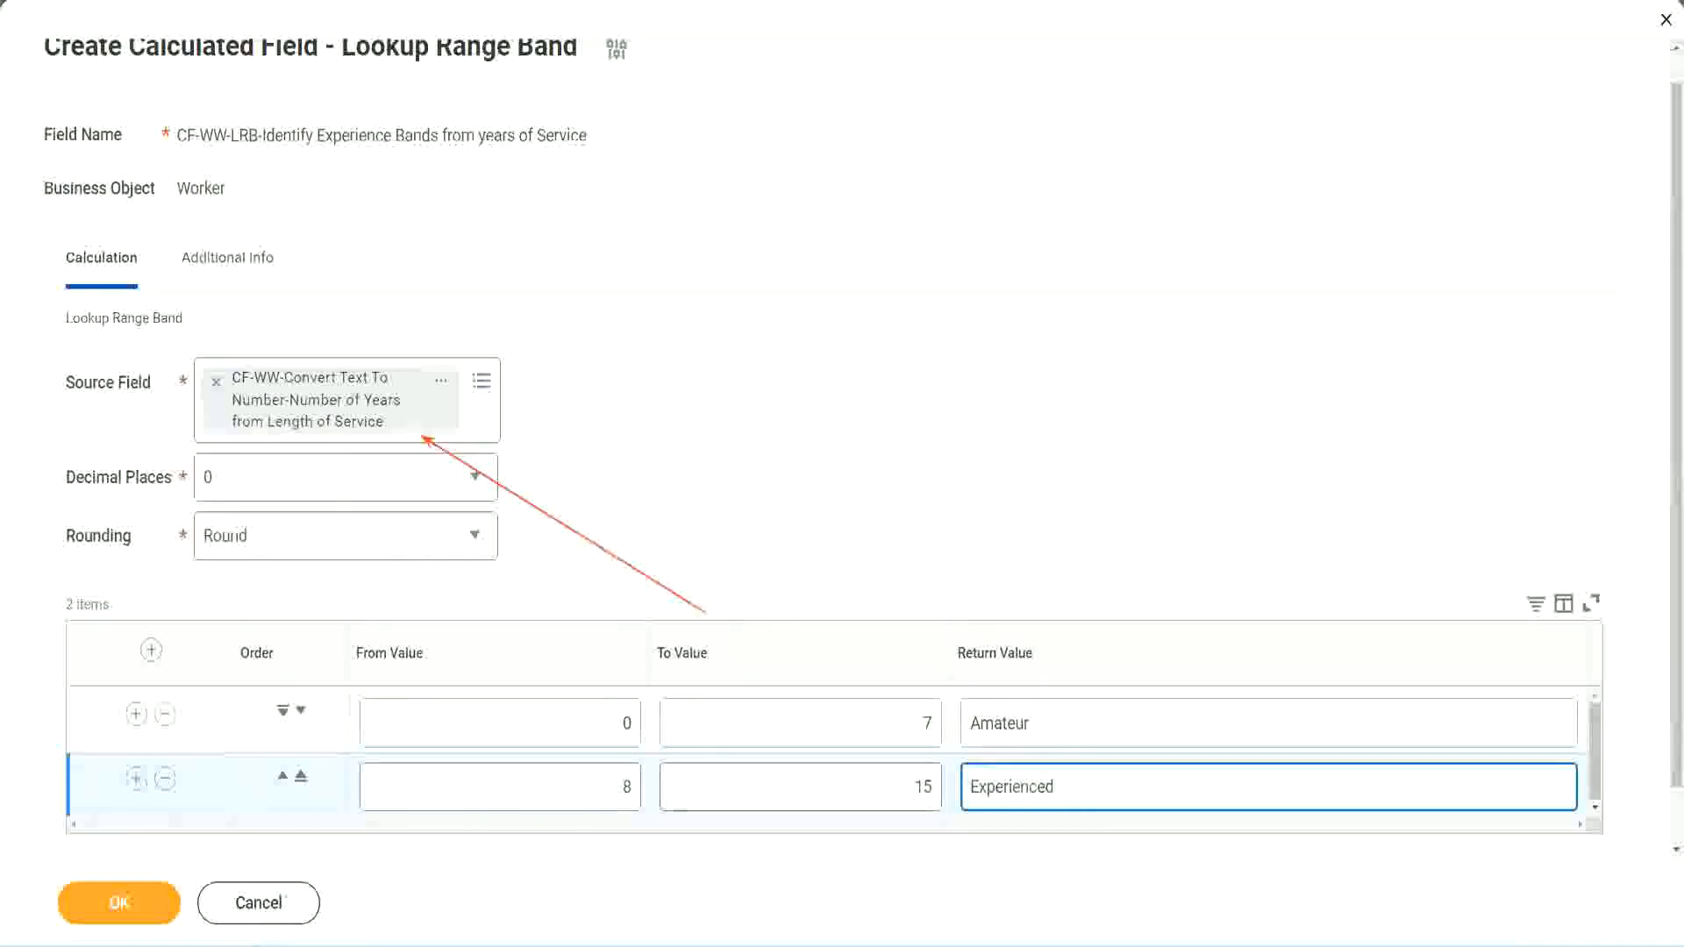
# Add a third range band row from 16 to 30 with the return value Senior
pyautogui.click(136, 778)
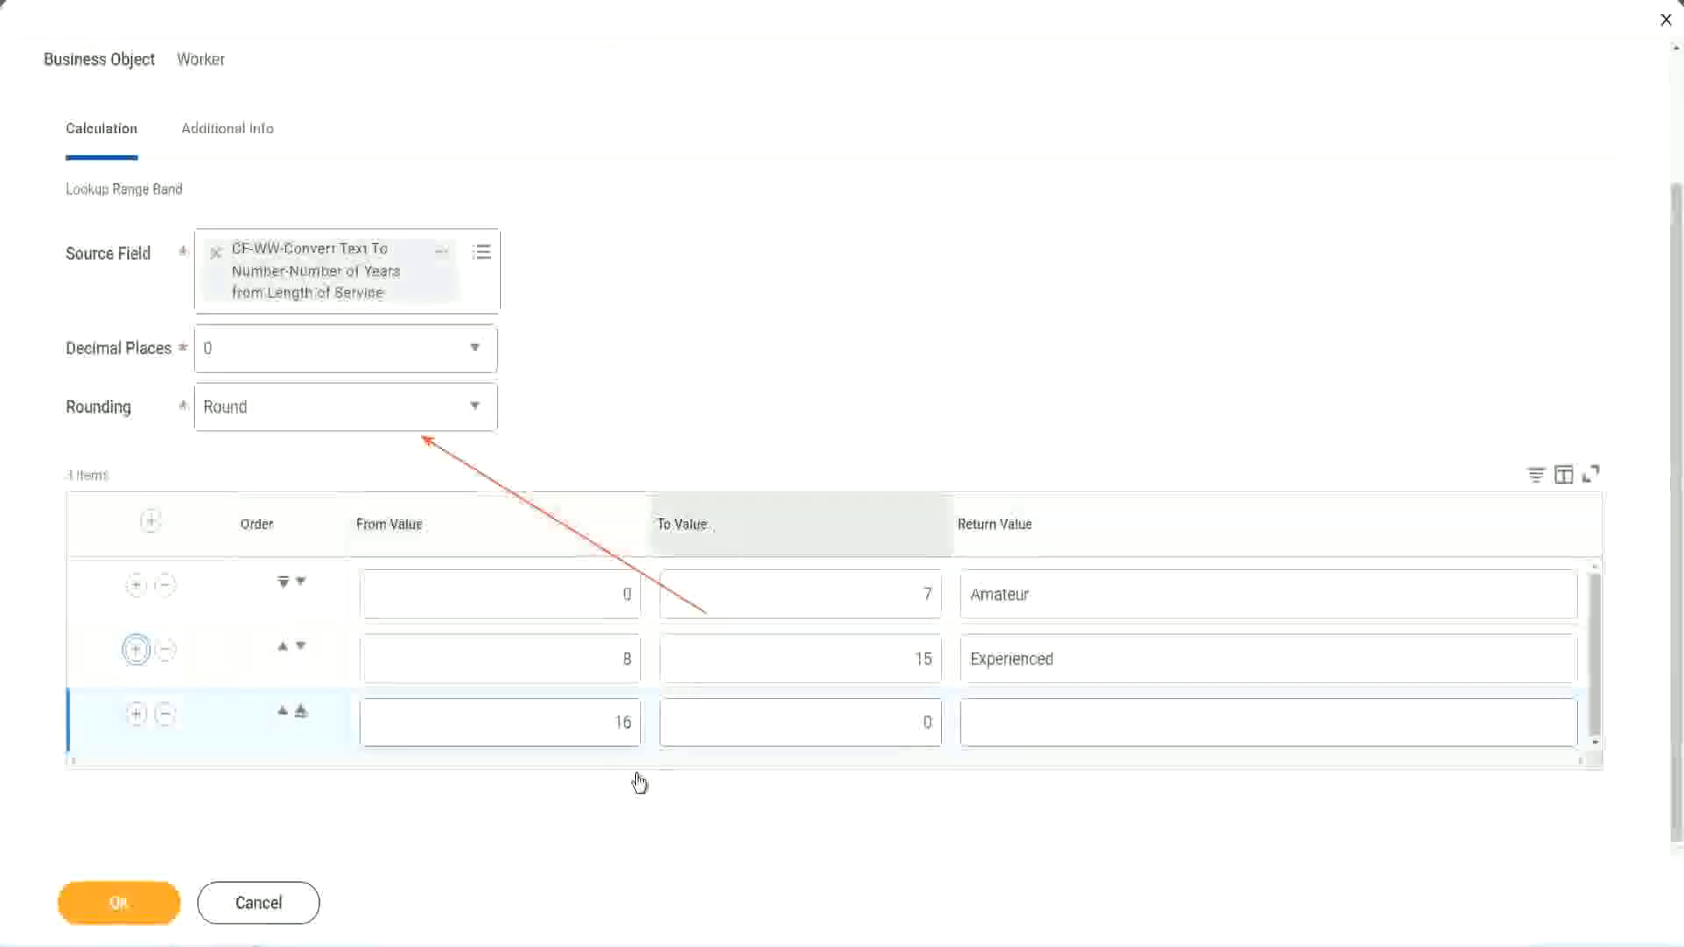
pyautogui.click(582, 731)
pyautogui.click(847, 723)
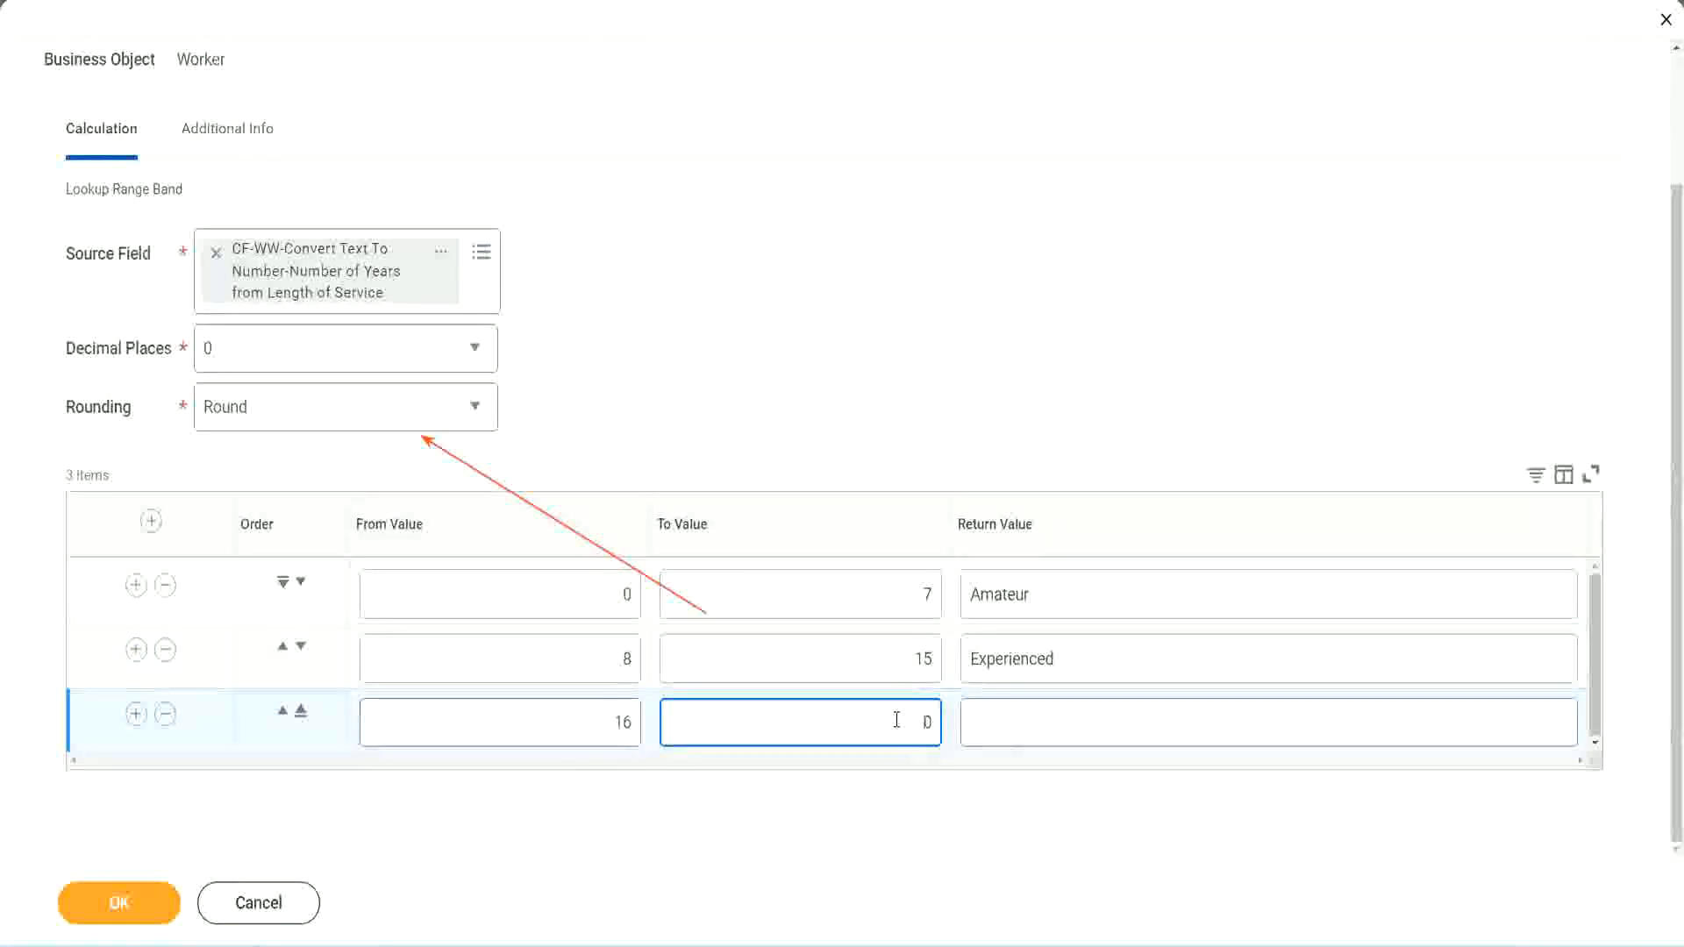
pyautogui.write('3')
pyautogui.press('Tab')
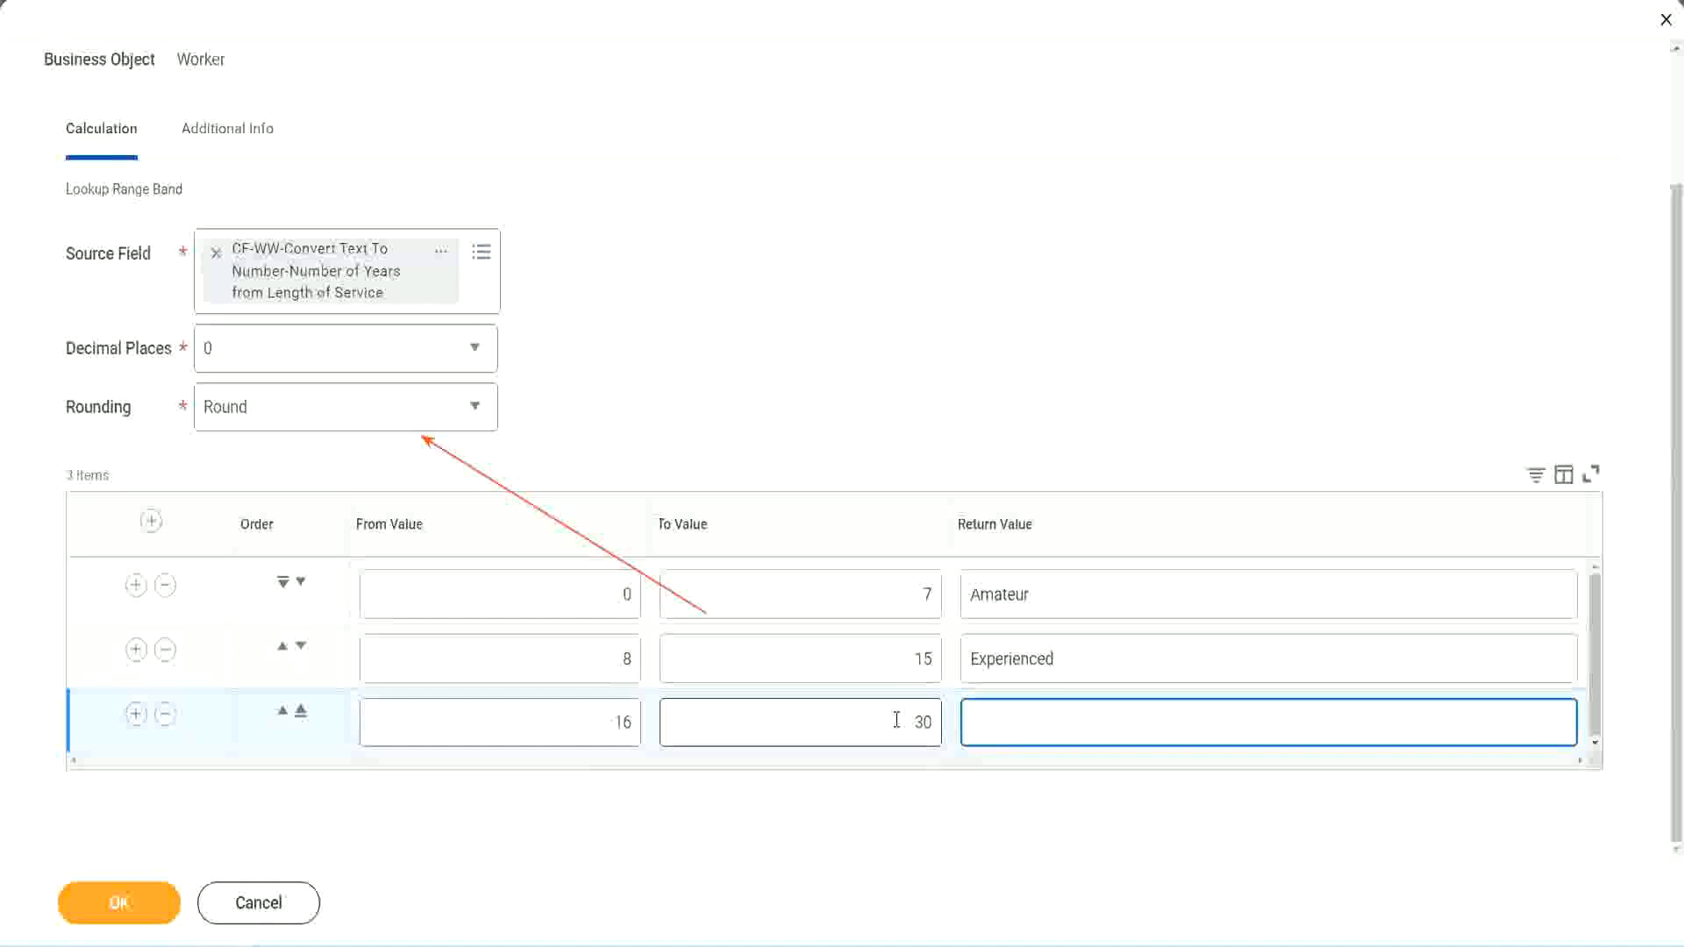
pyautogui.write('L')
pyautogui.write('Senior')
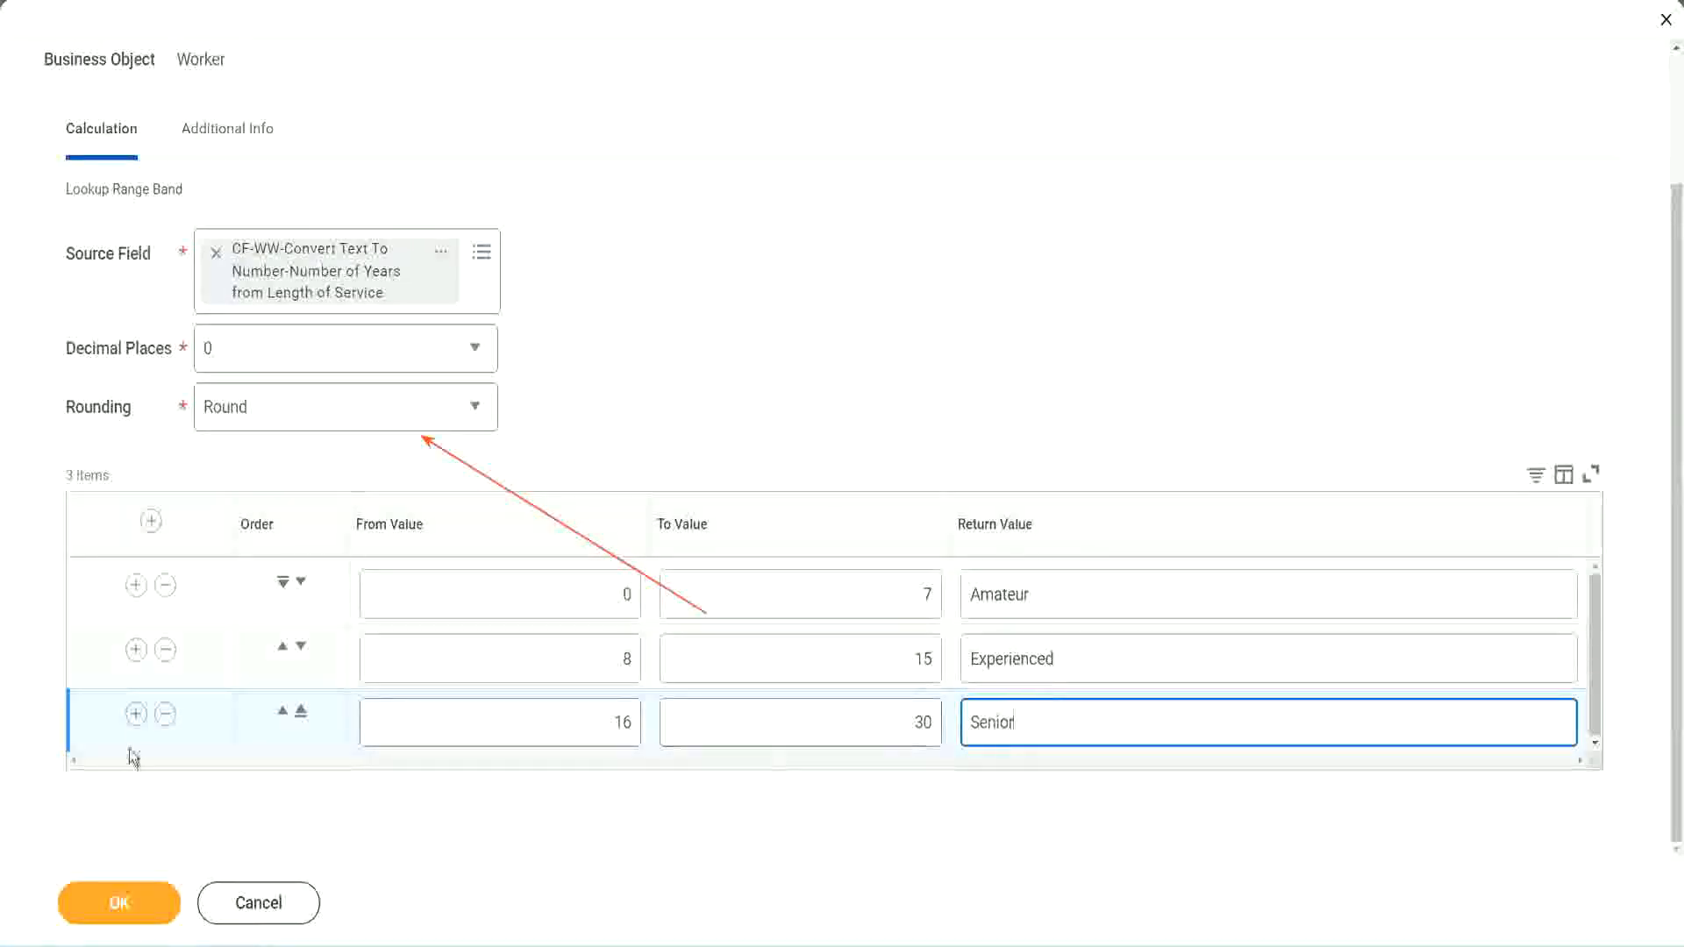
# Add a fourth range band row from 31 to 1000 with the return value Legend
pyautogui.click(136, 713)
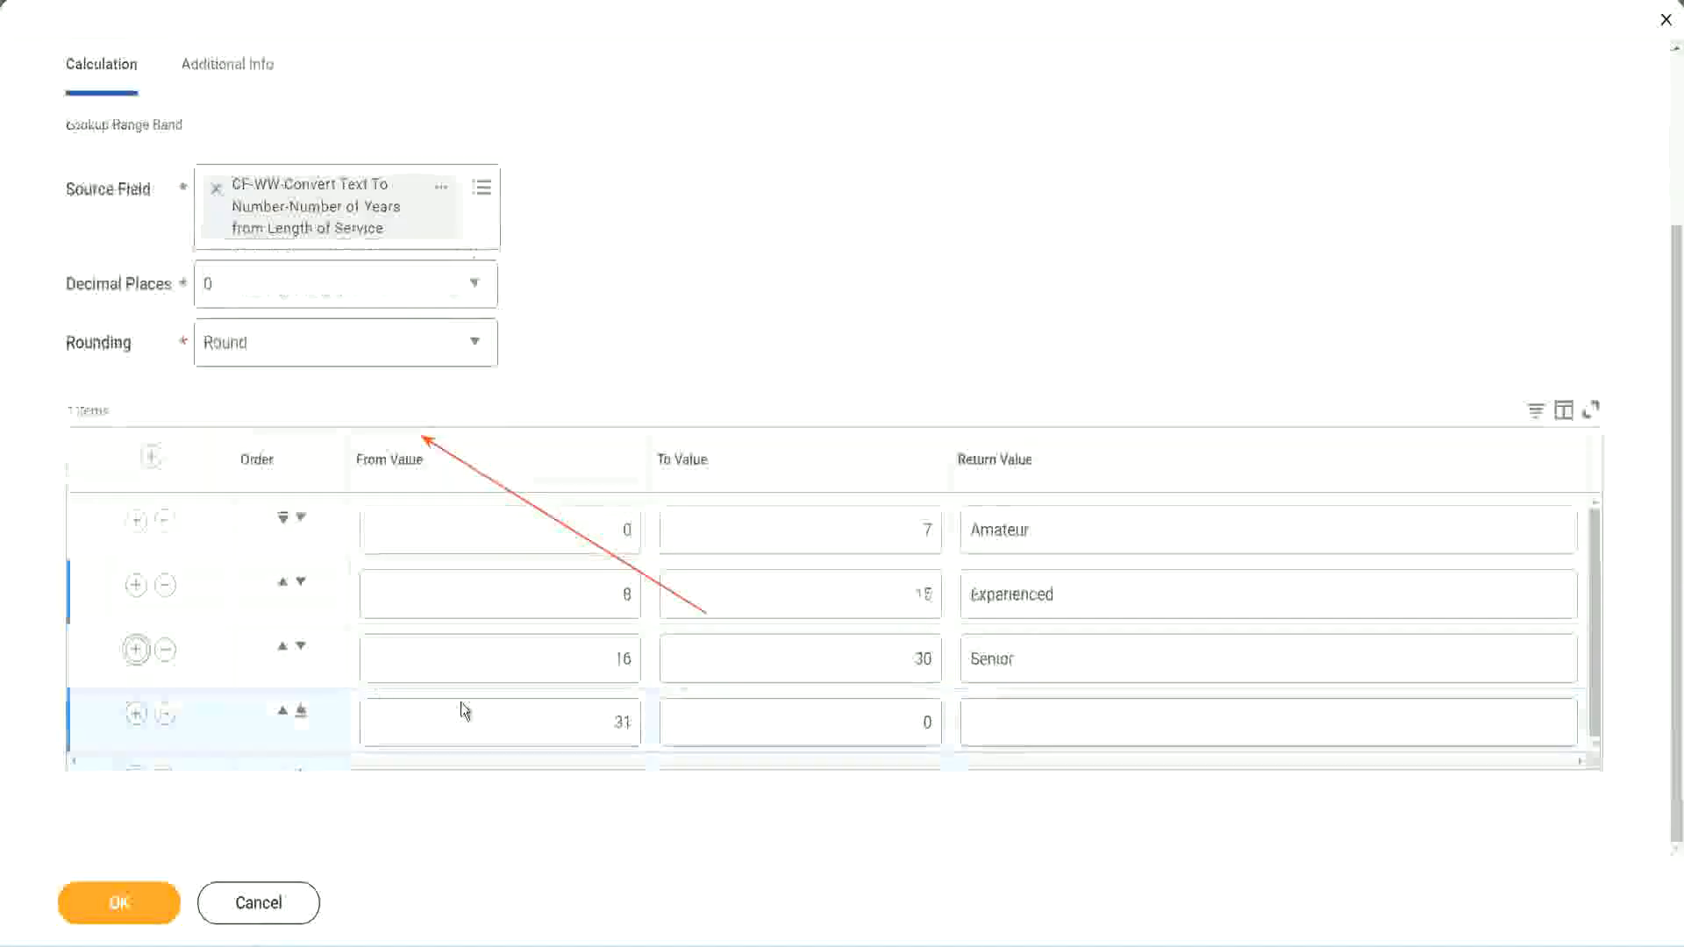
pyautogui.click(552, 710)
pyautogui.moveTo(552, 710); pyautogui.dragTo(647, 721)
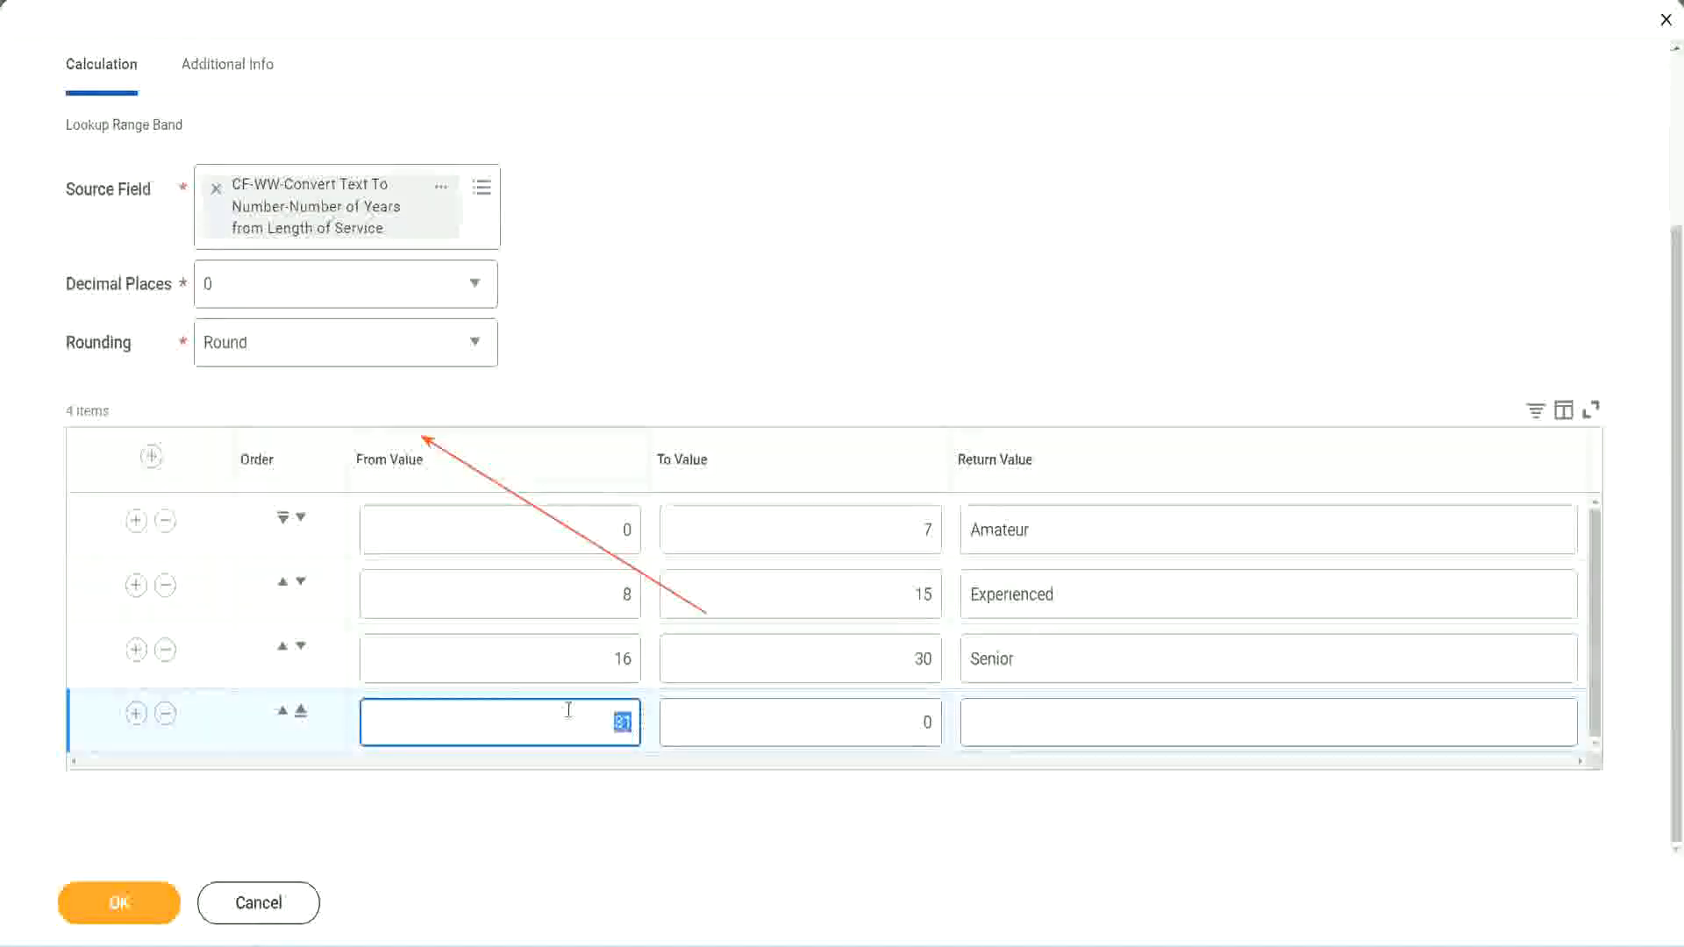
pyautogui.click(907, 723)
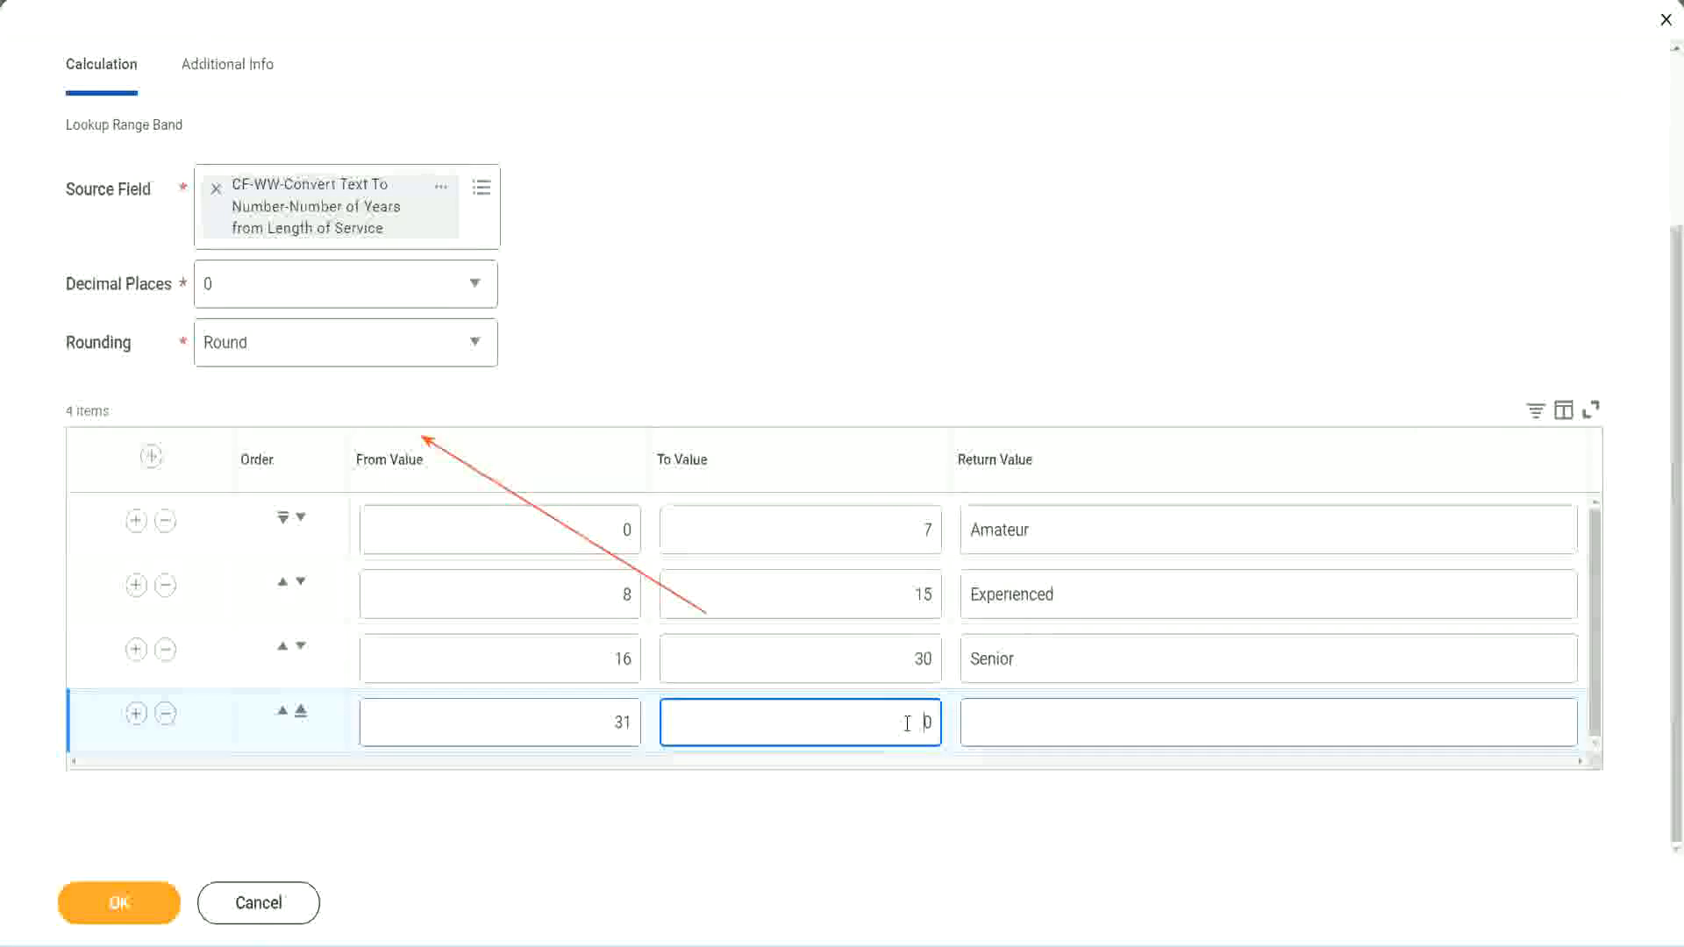
pyautogui.write('1000')
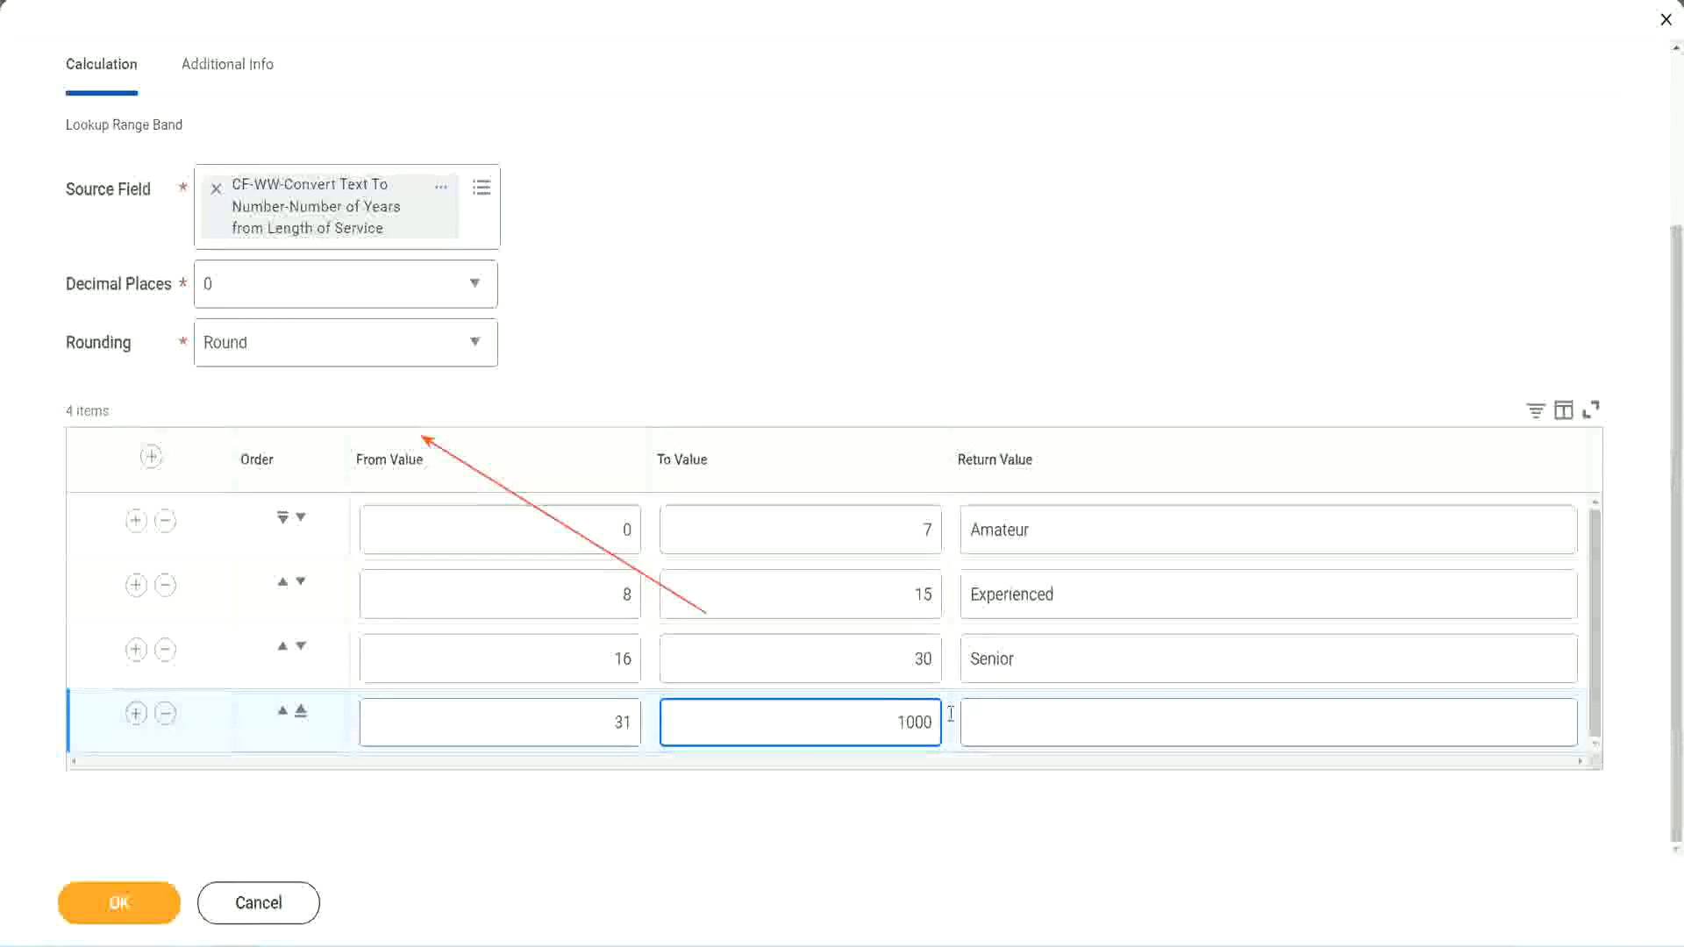
pyautogui.doubleClick(912, 720)
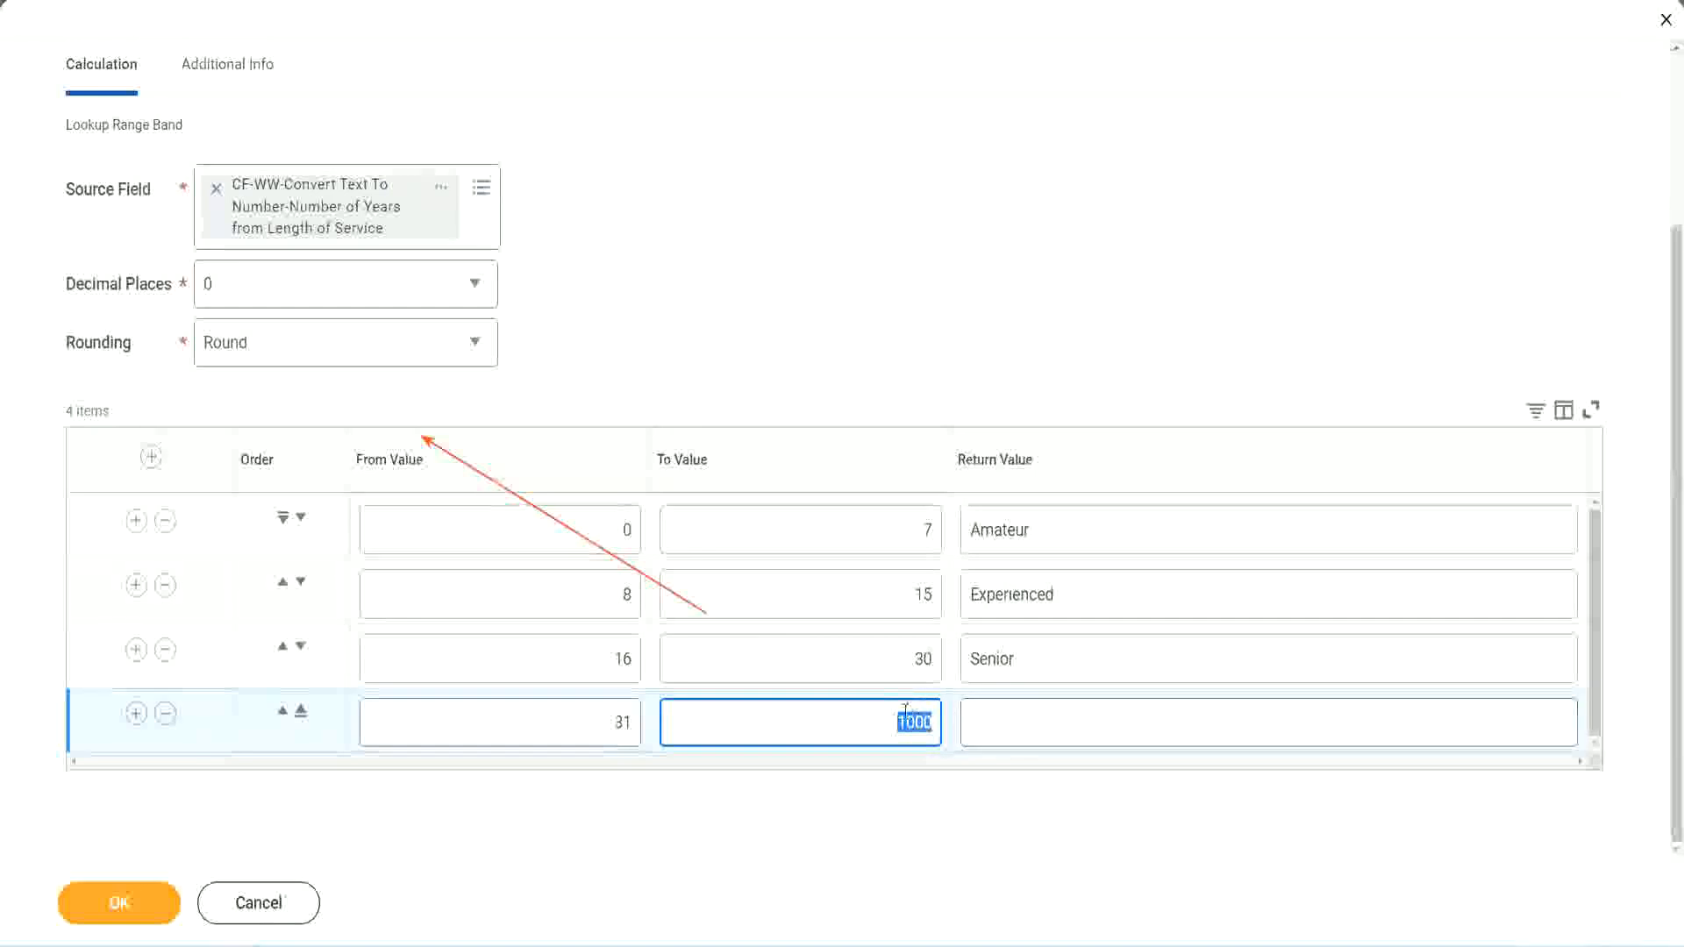
pyautogui.moveTo(881, 717); pyautogui.dragTo(944, 720)
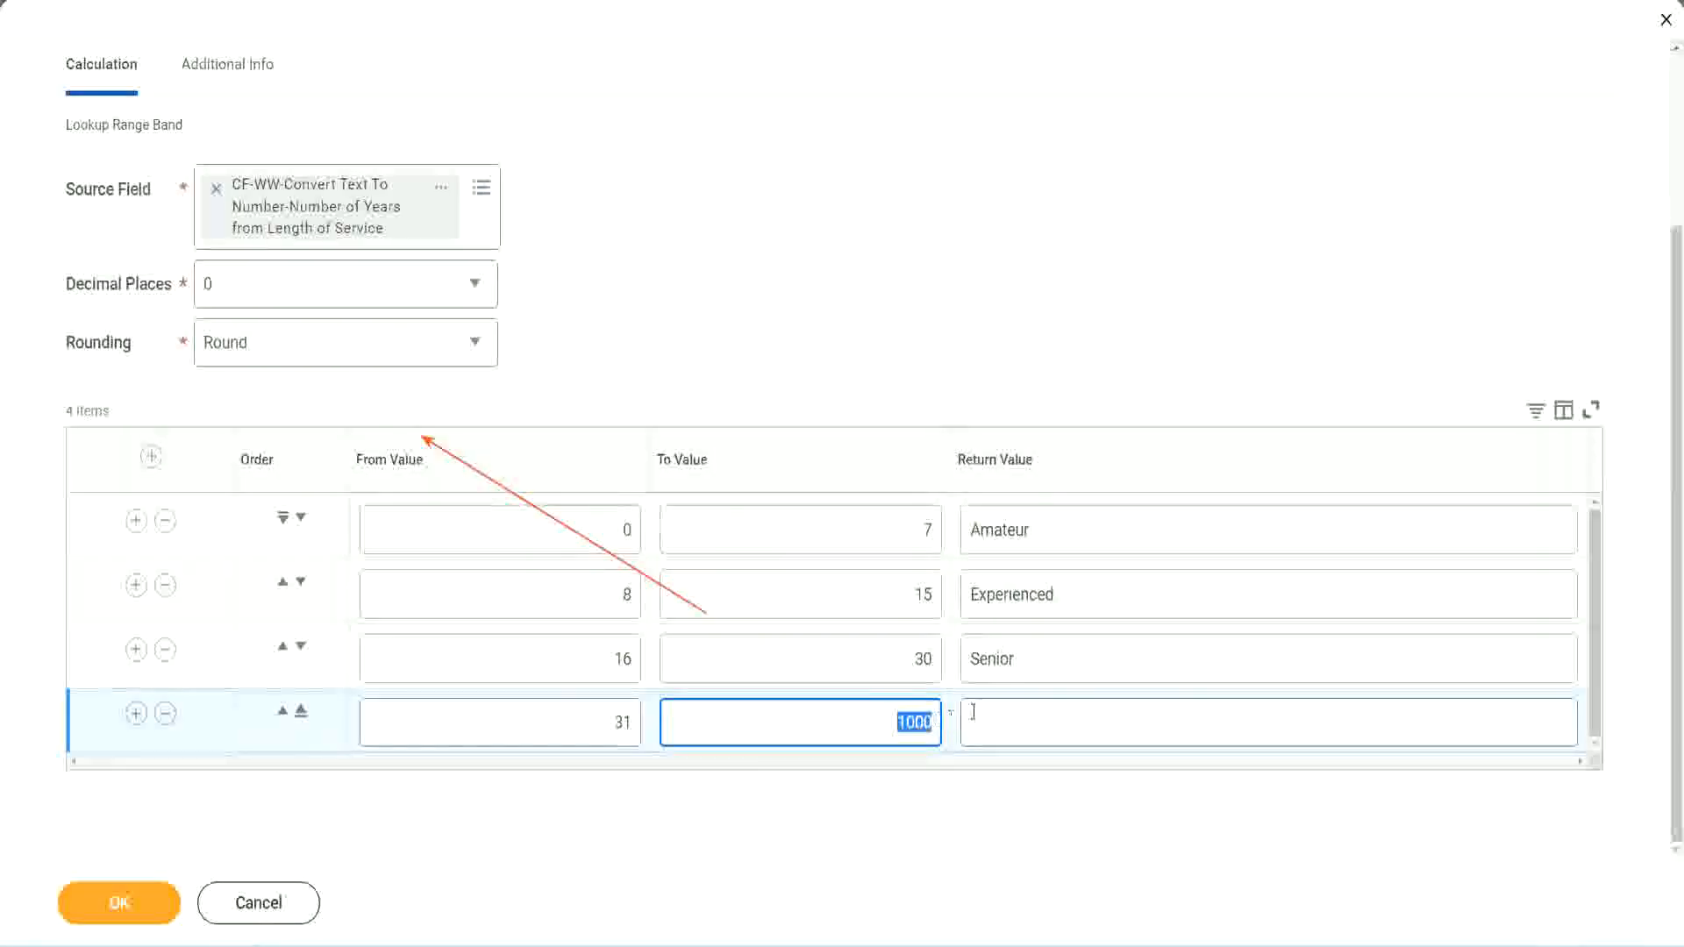
pyautogui.click(1050, 724)
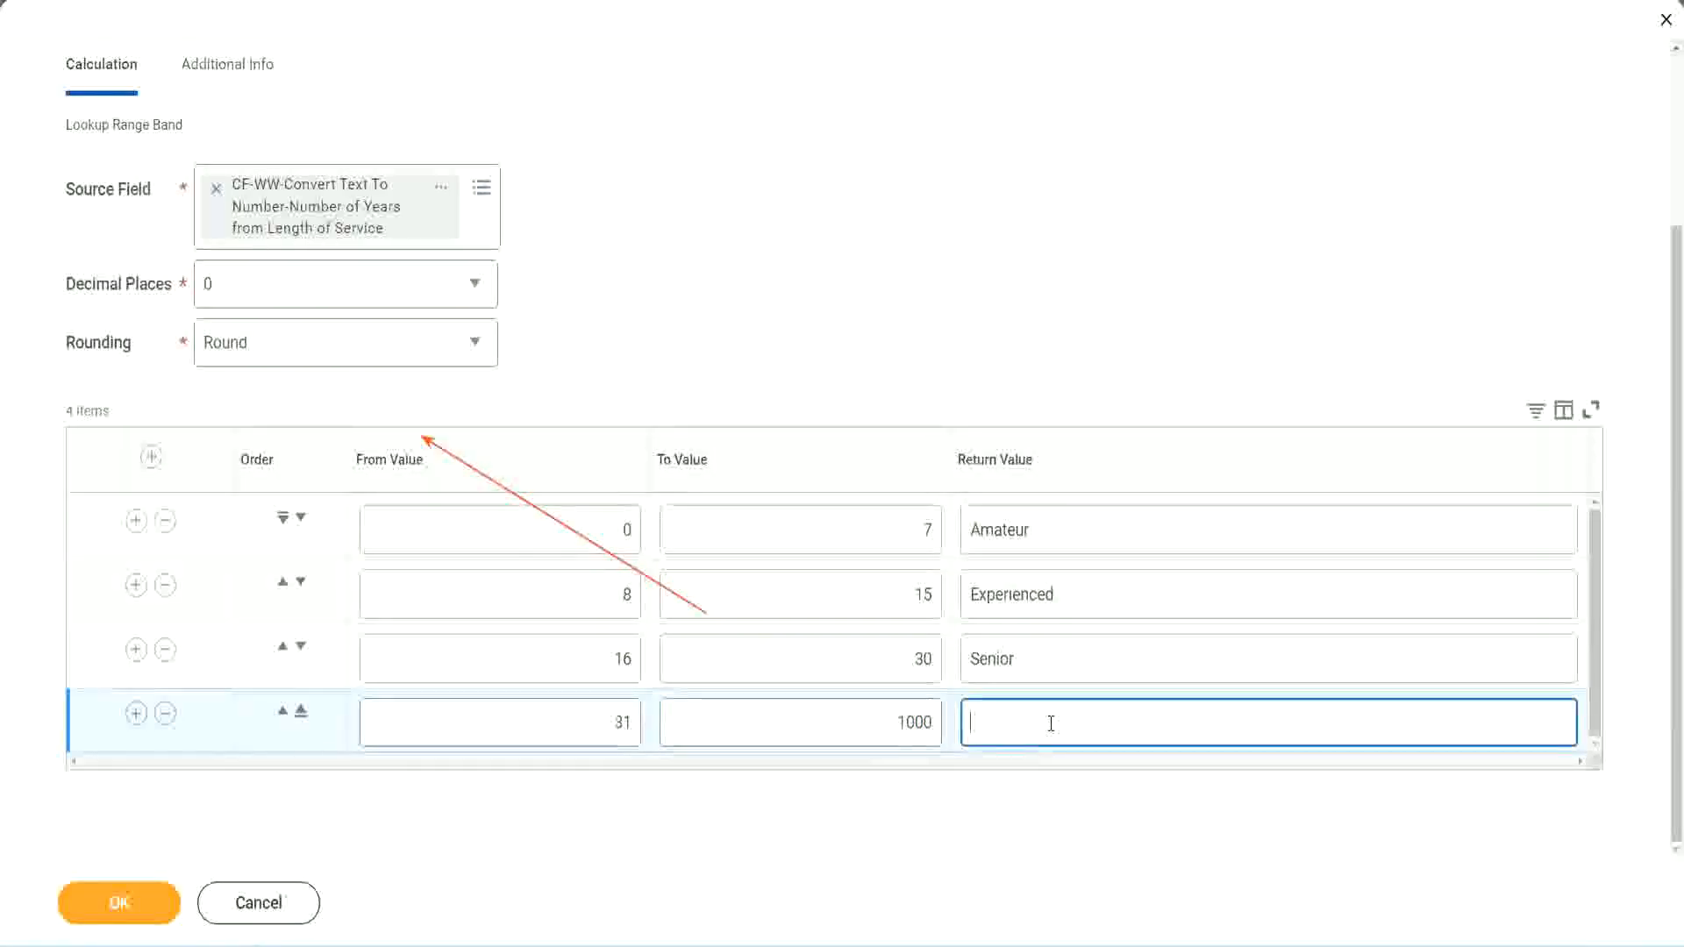
pyautogui.write('Legend')
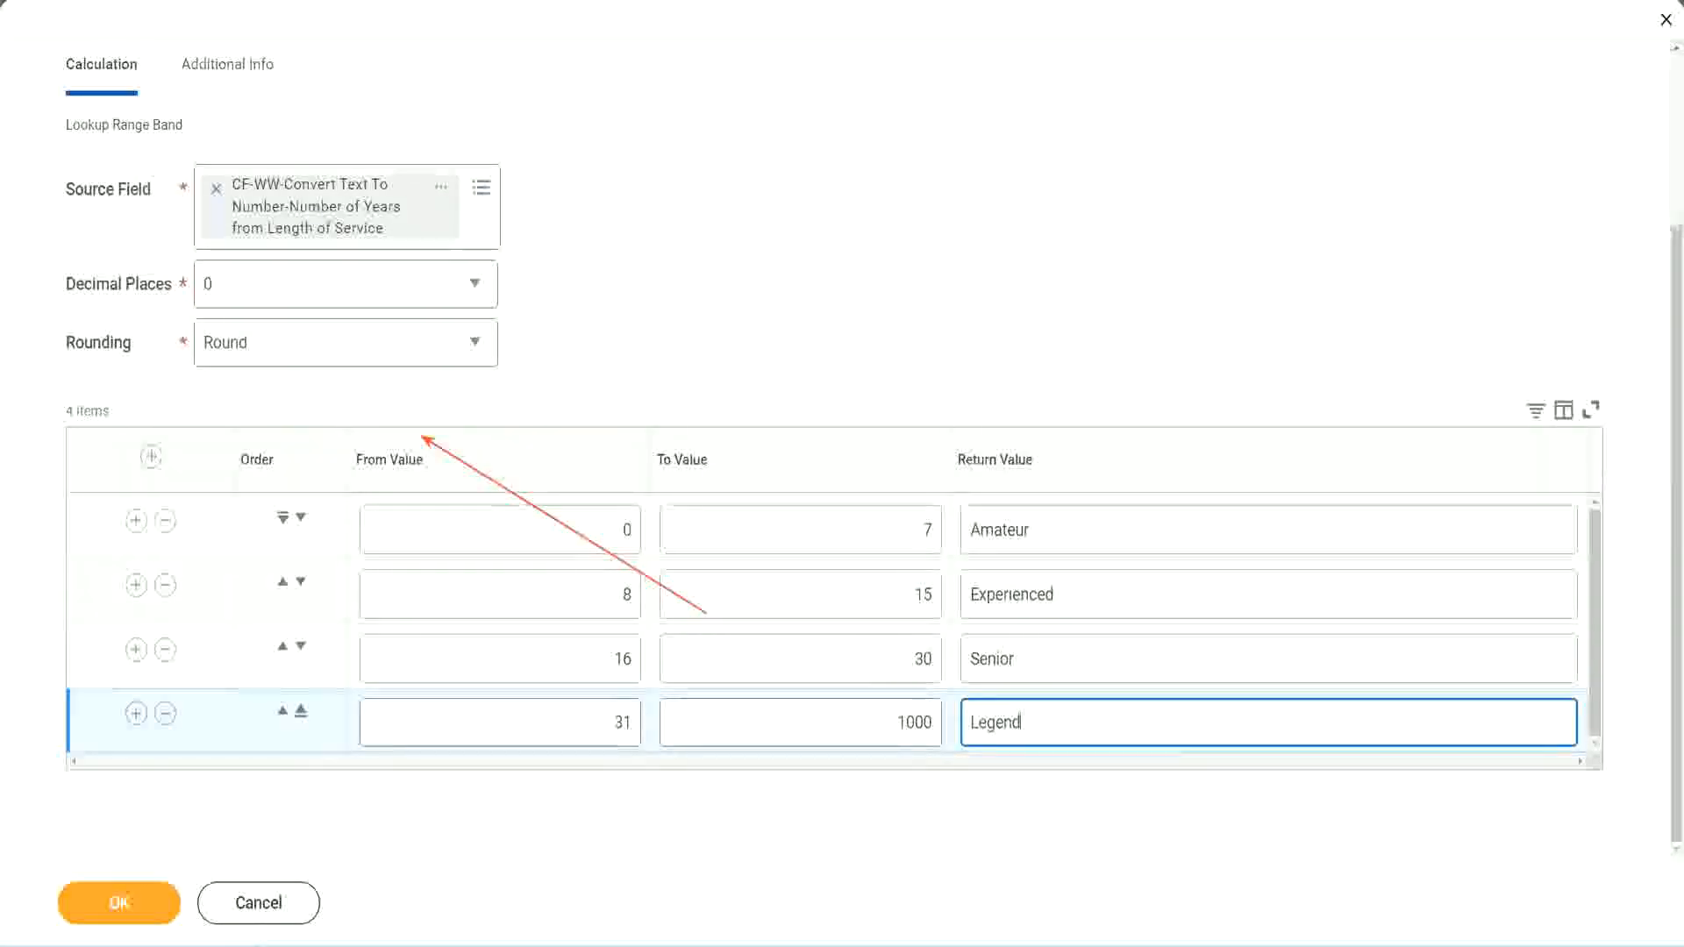
# Review the from, to and return values of the four experience range bands
pyautogui.click(782, 290)
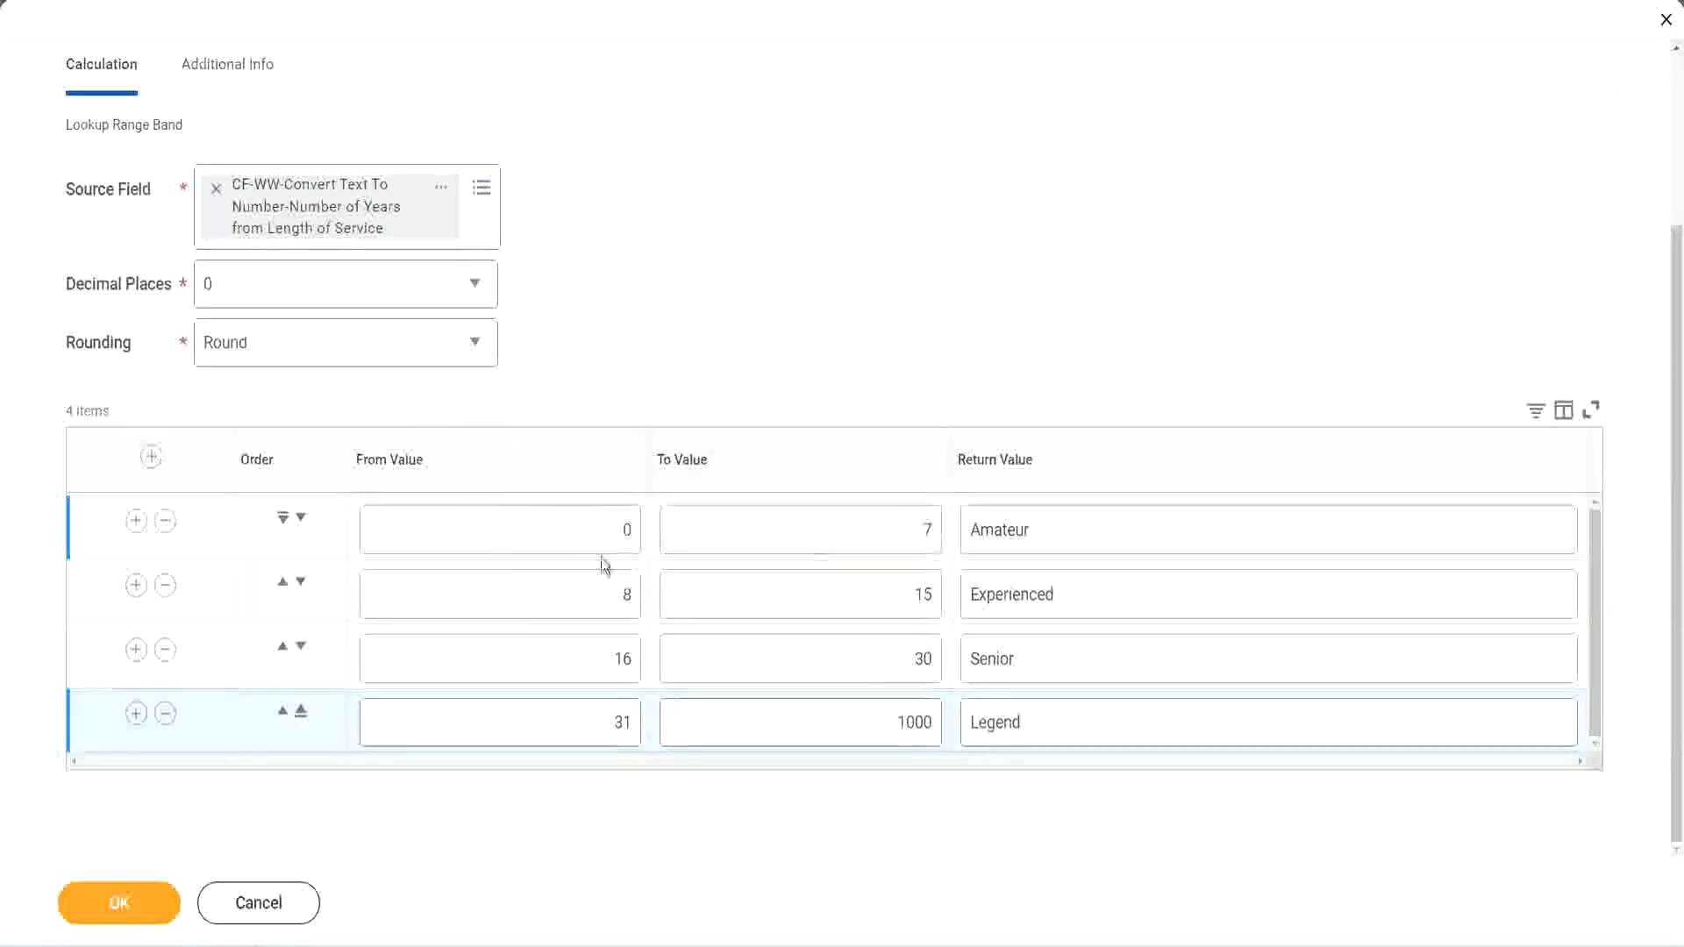
pyautogui.doubleClick(1093, 527)
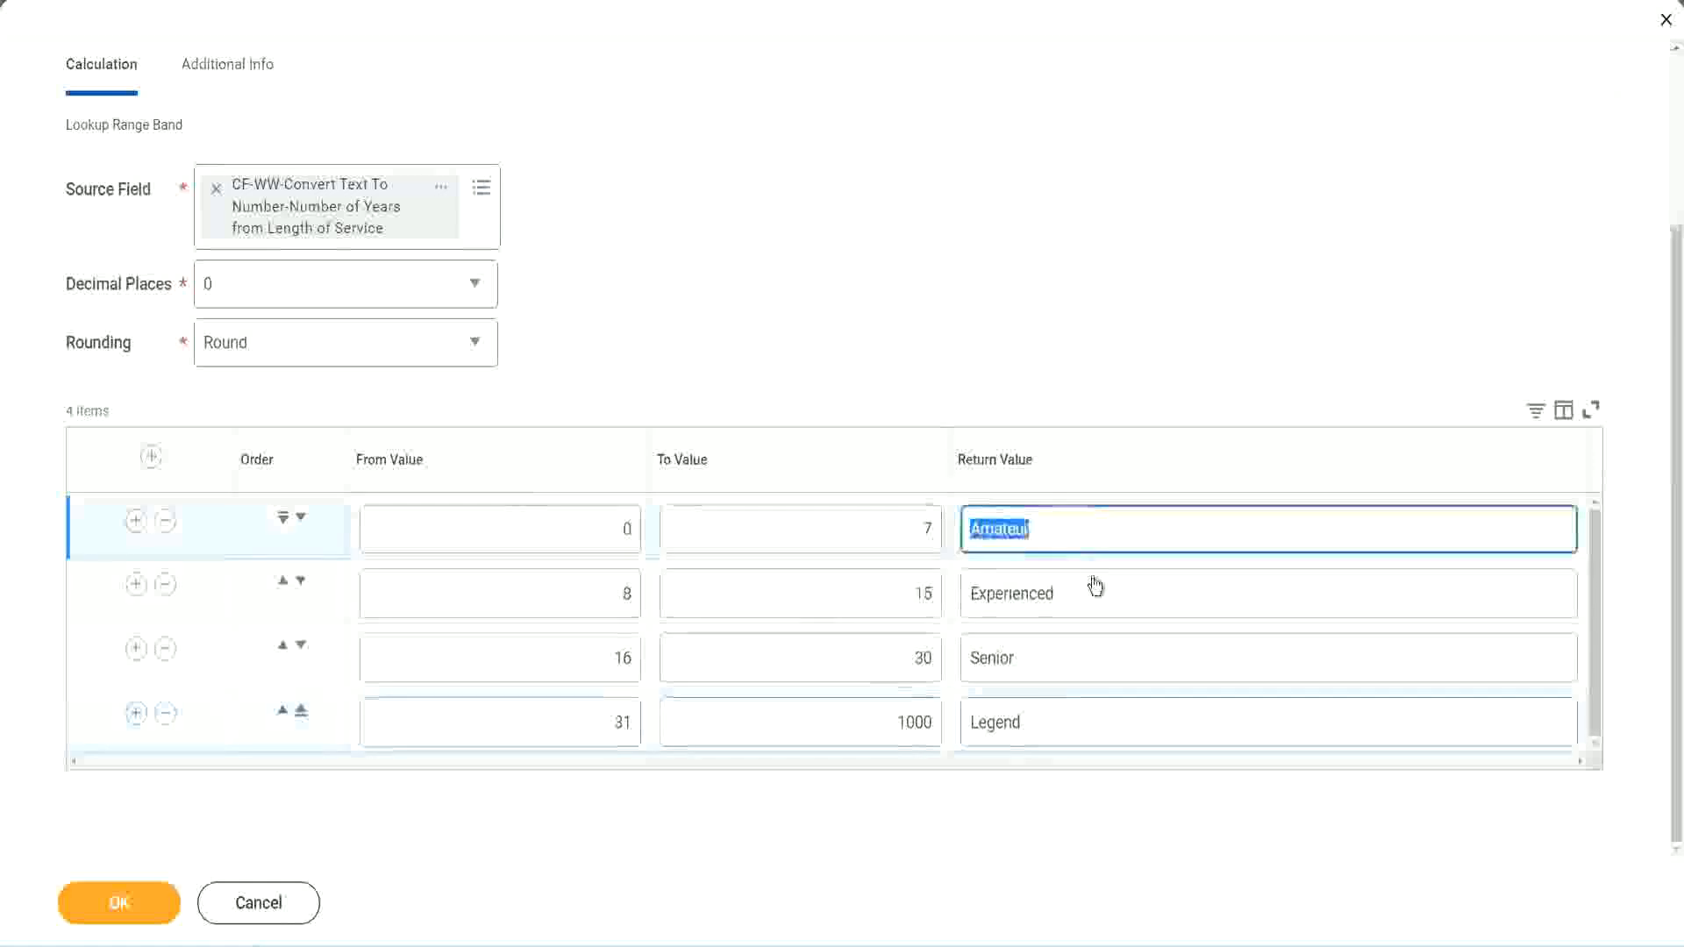
pyautogui.doubleClick(1087, 597)
pyautogui.doubleClick(1064, 671)
pyautogui.doubleClick(1059, 723)
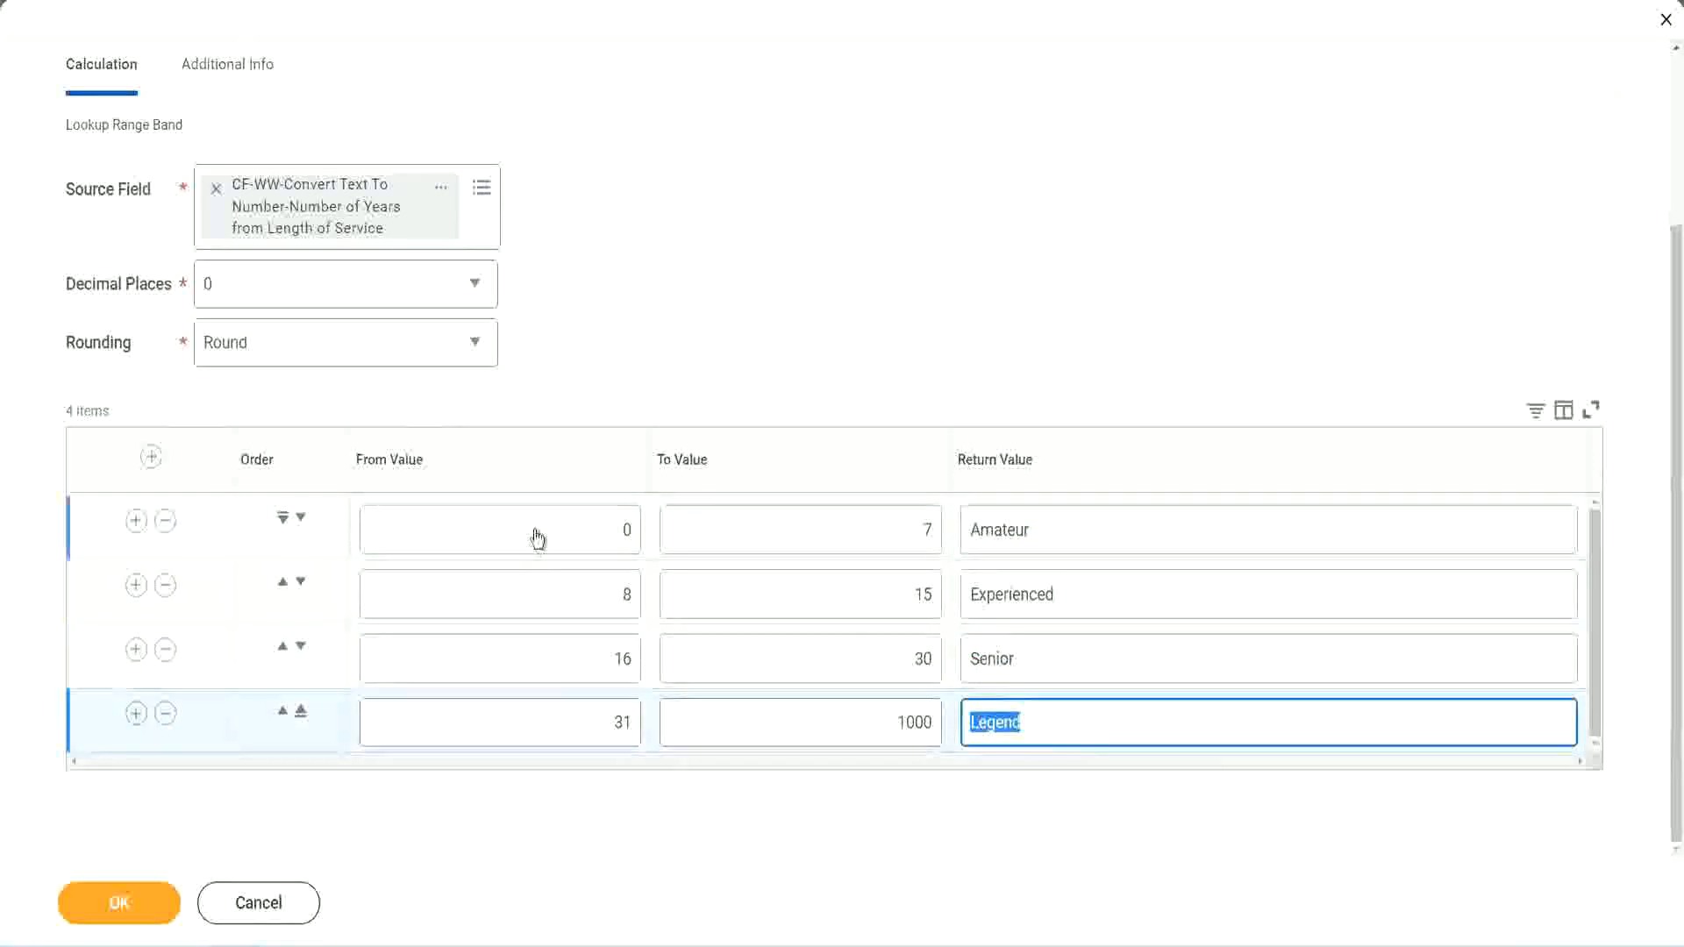
pyautogui.doubleClick(618, 529)
pyautogui.click(863, 517)
pyautogui.click(1102, 537)
pyautogui.click(1093, 598)
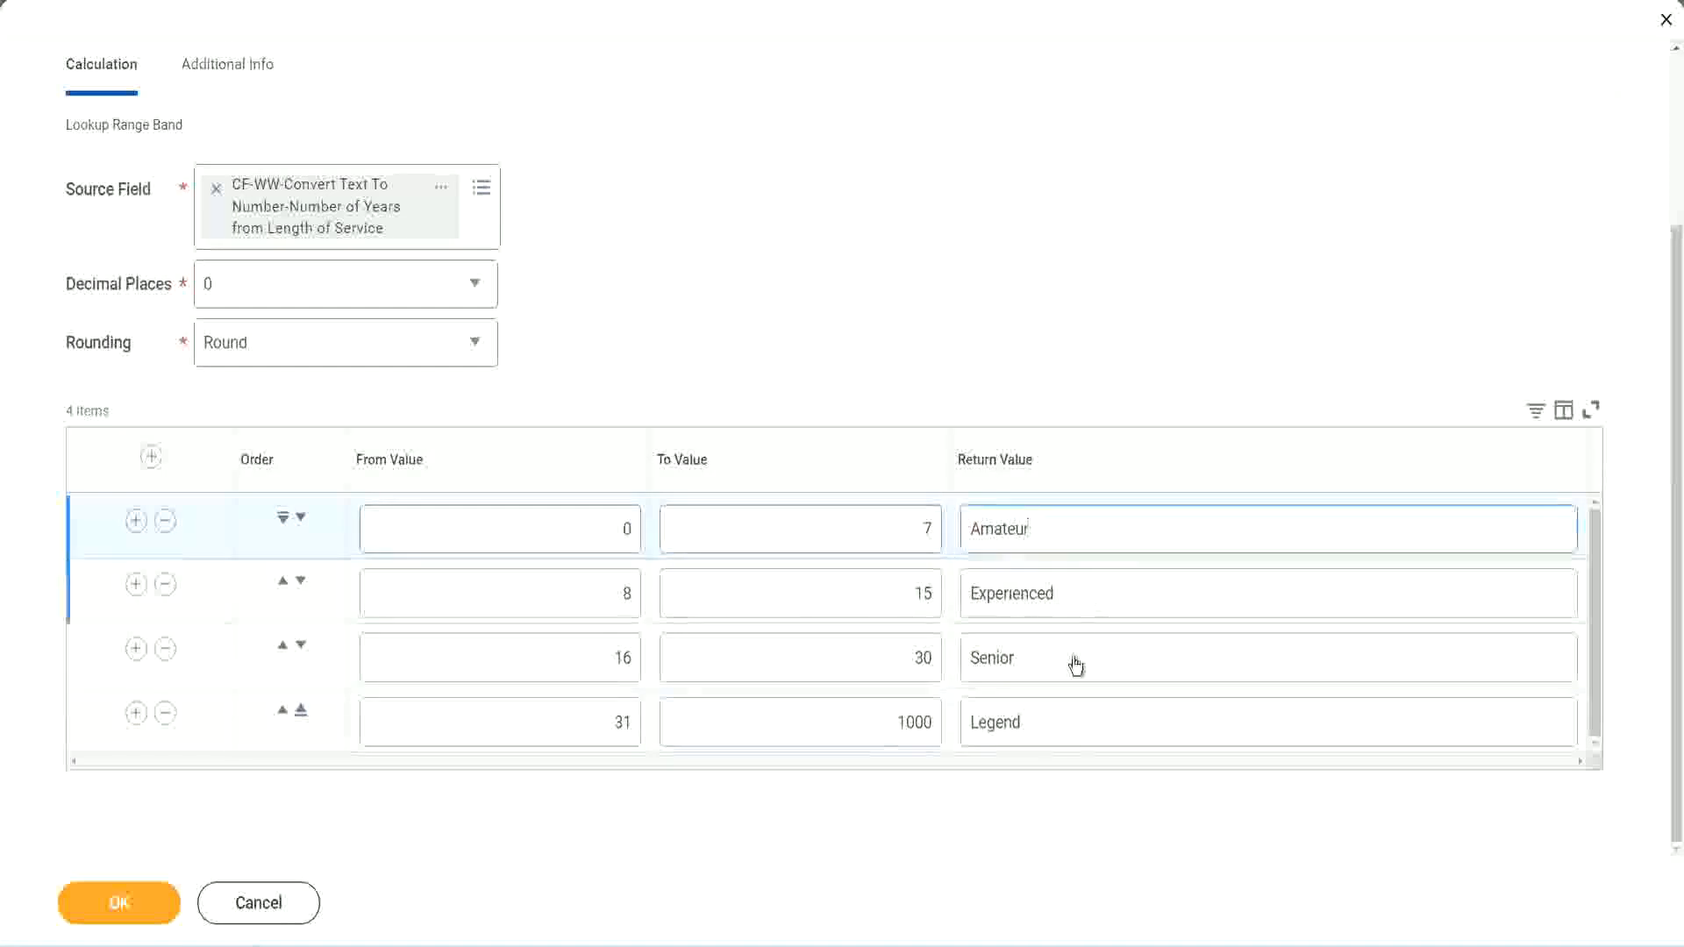
pyautogui.click(1075, 663)
pyautogui.click(1059, 716)
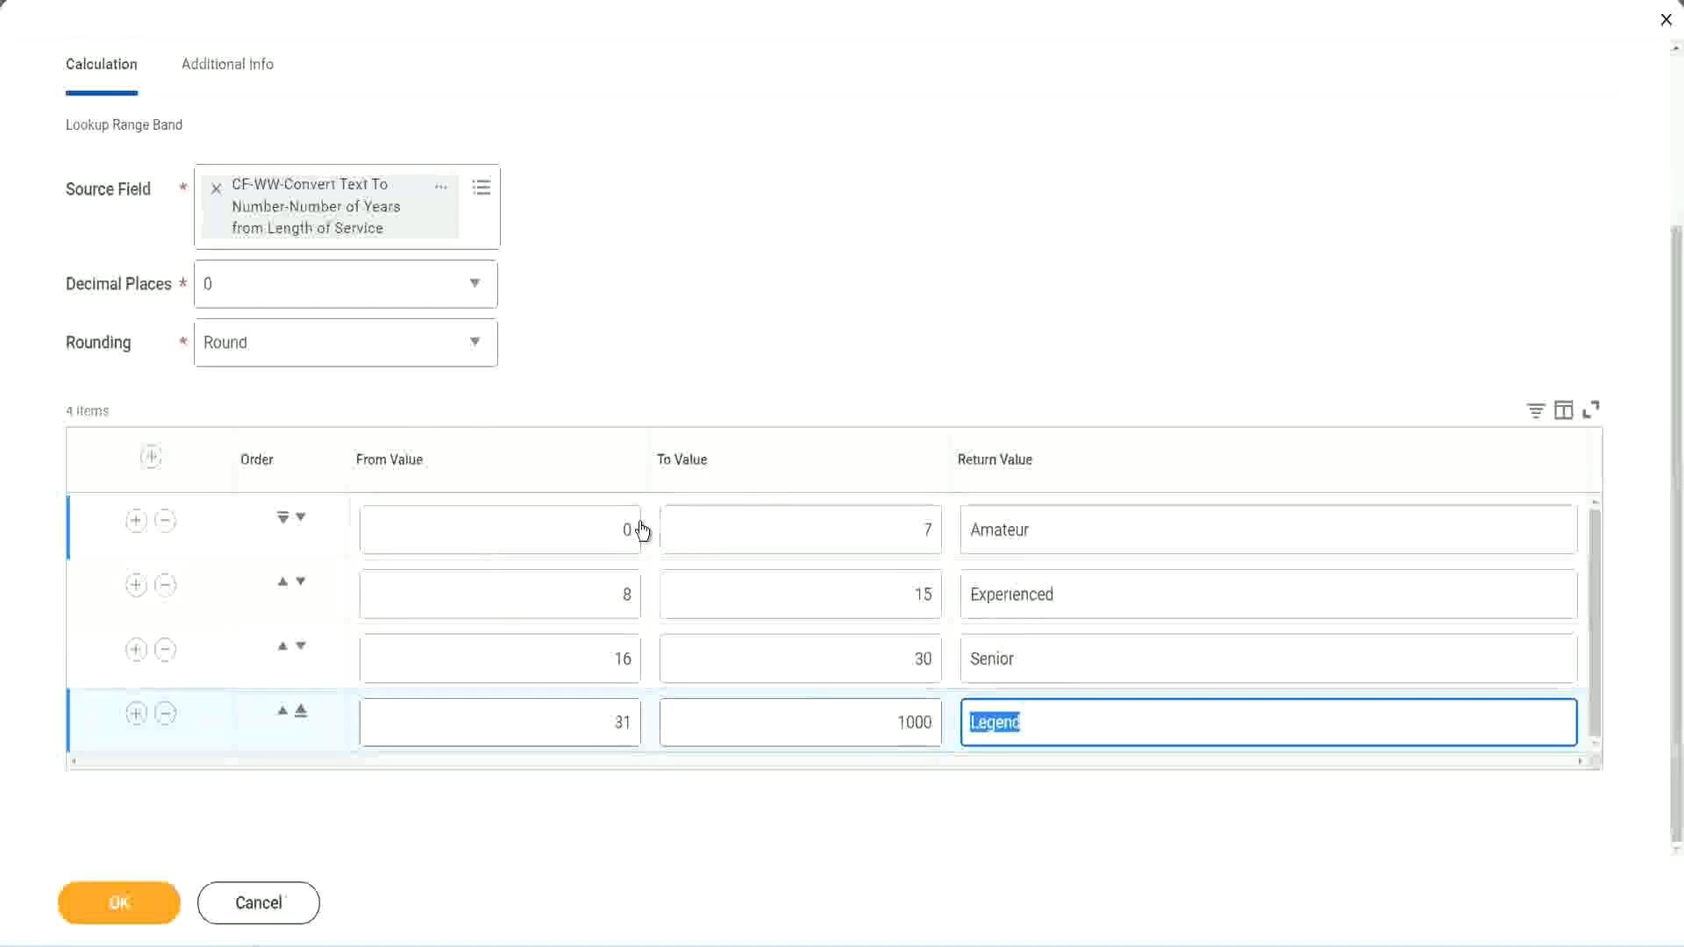
pyautogui.click(815, 432)
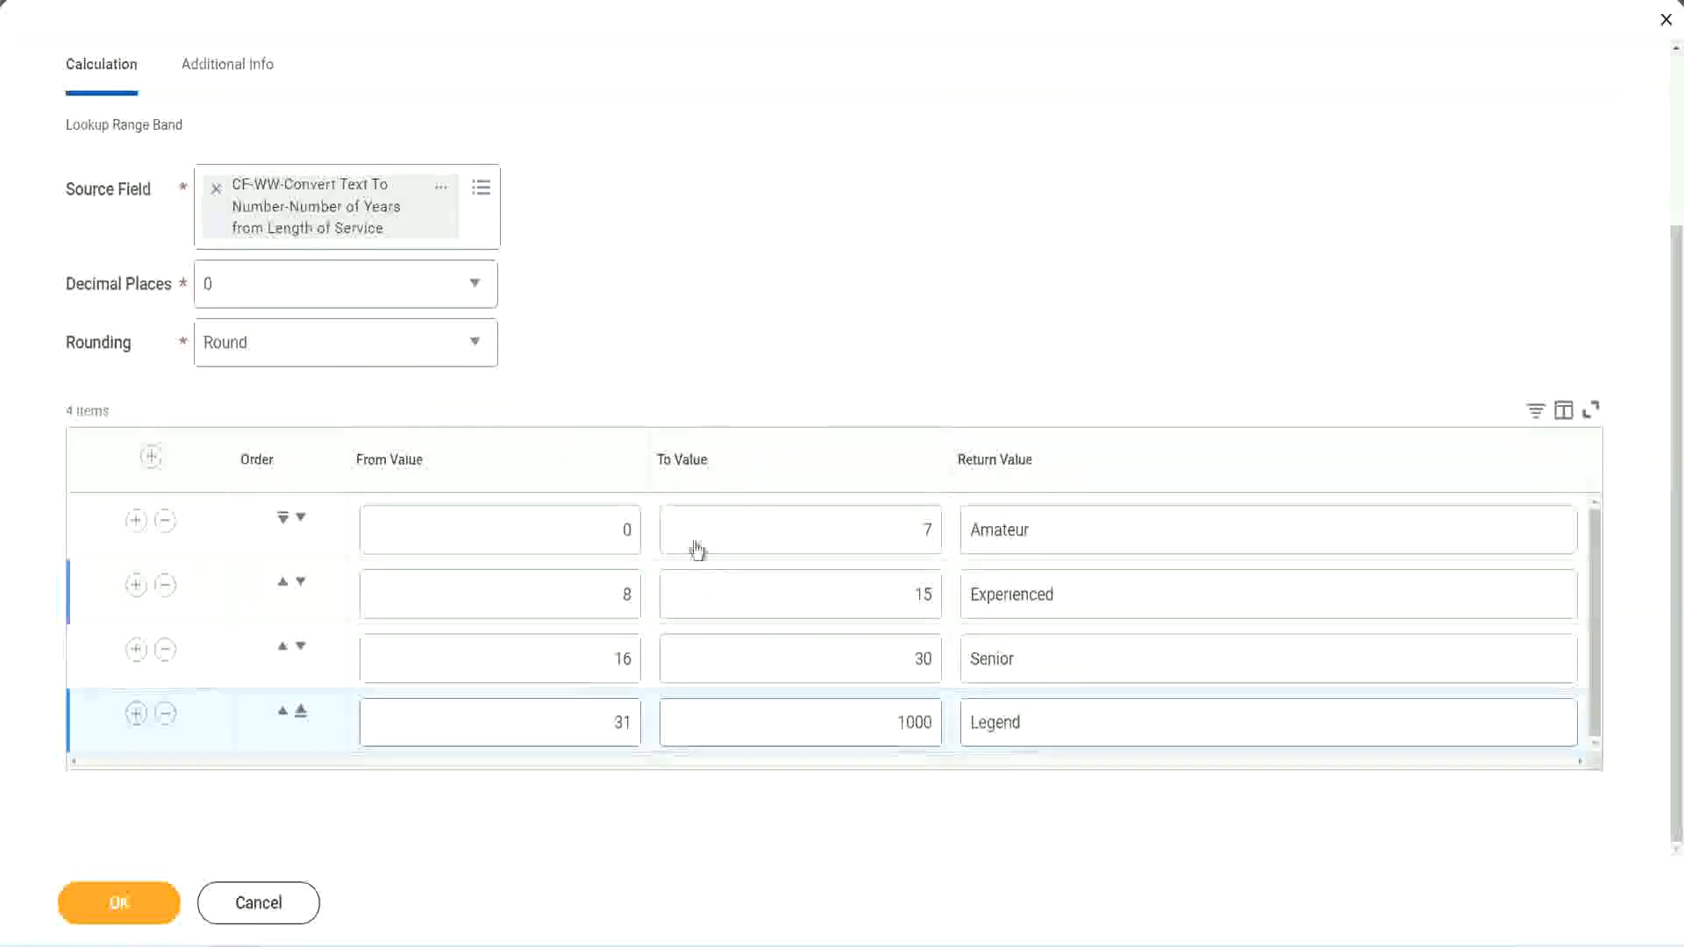
# Save the Lookup Range Band calculated field and copy its name from the save confirmation
pyautogui.click(117, 901)
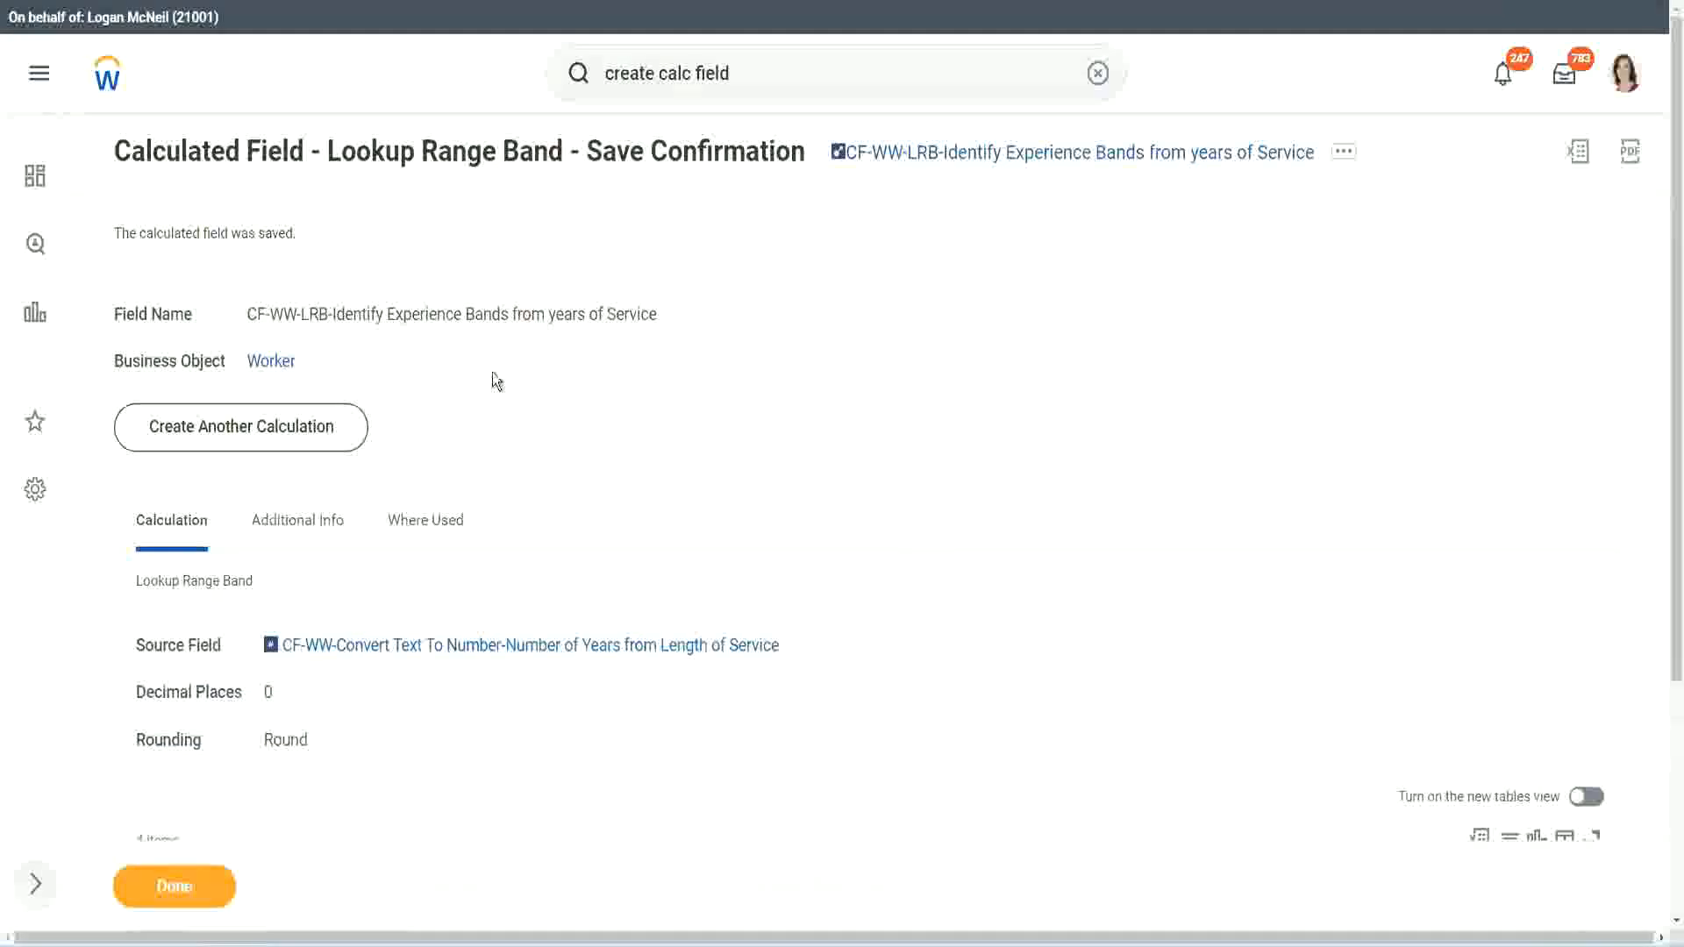
pyautogui.rightClick(980, 158)
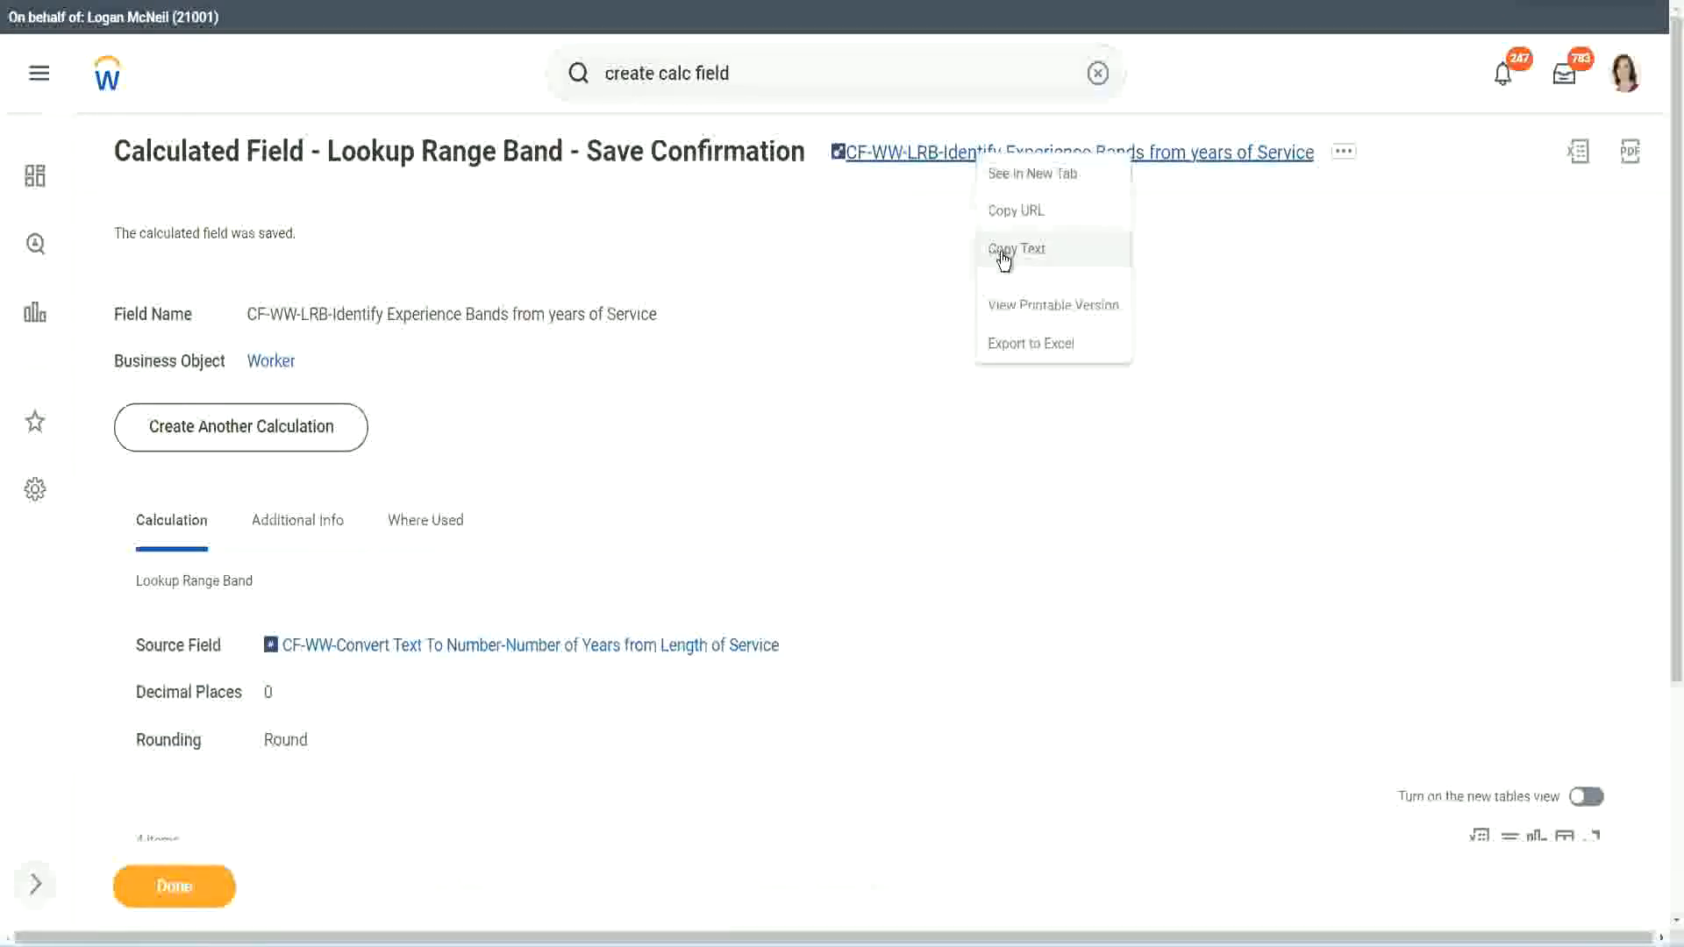
pyautogui.click(1003, 255)
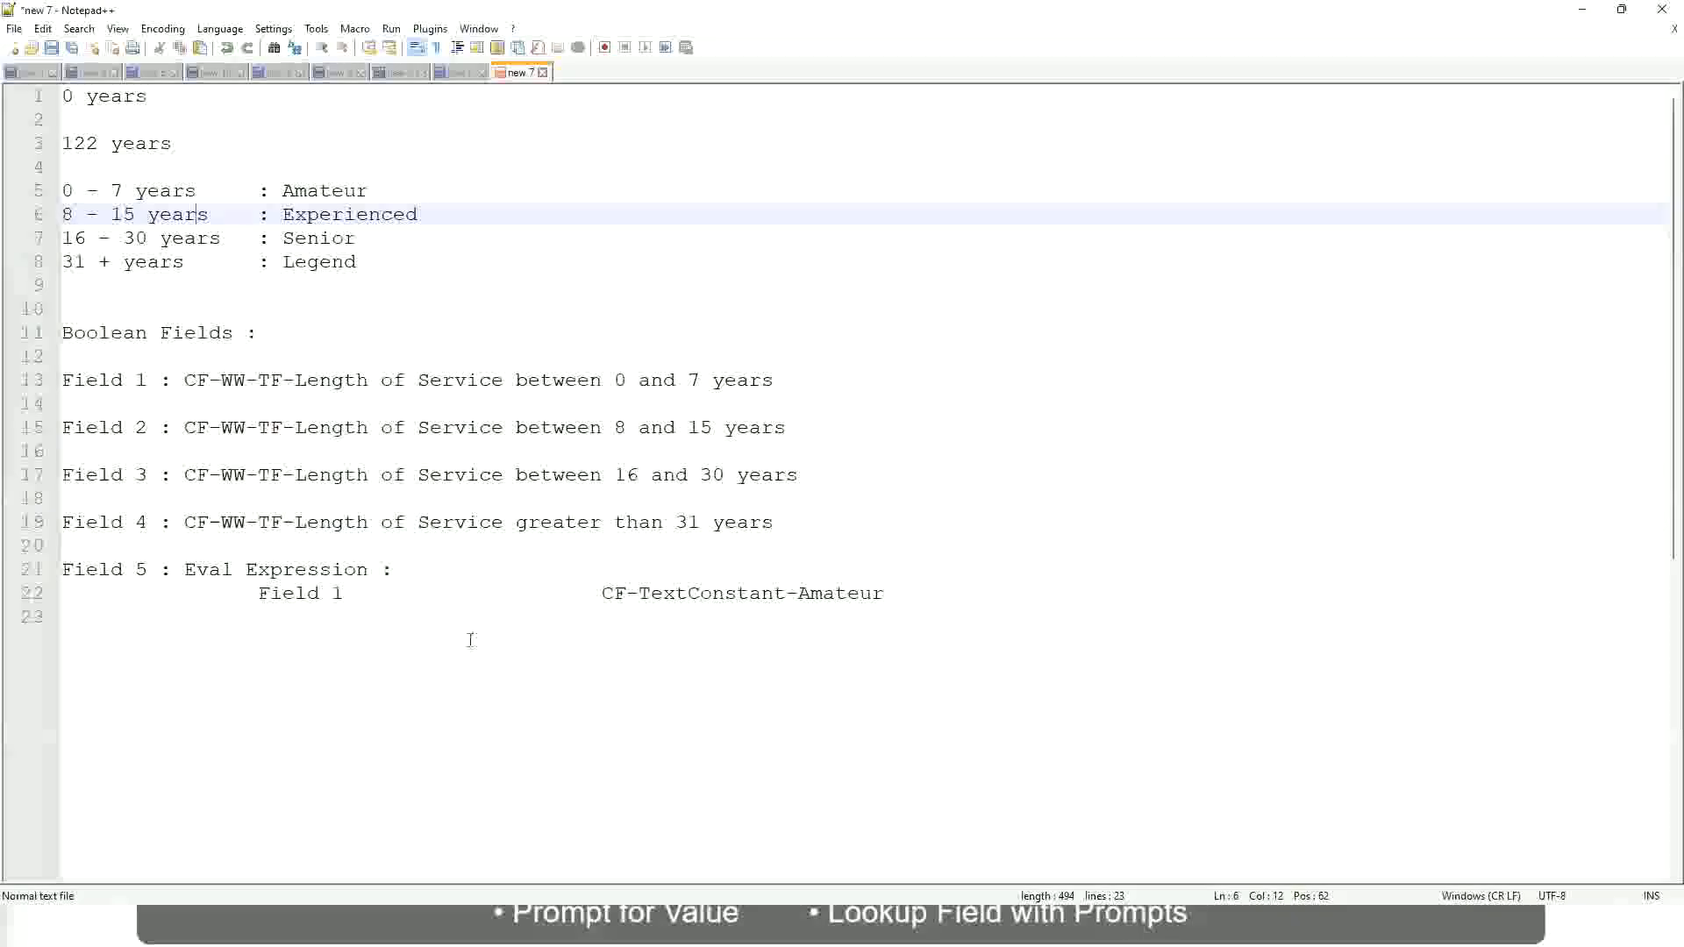
# Switch to the Notepad++ notes and add 10,000 USD on a new line below the existing text, separated by blank lines
pyautogui.click(470, 639)
pyautogui.press('Return')
pyautogui.press('Return')
pyautogui.press('Return')
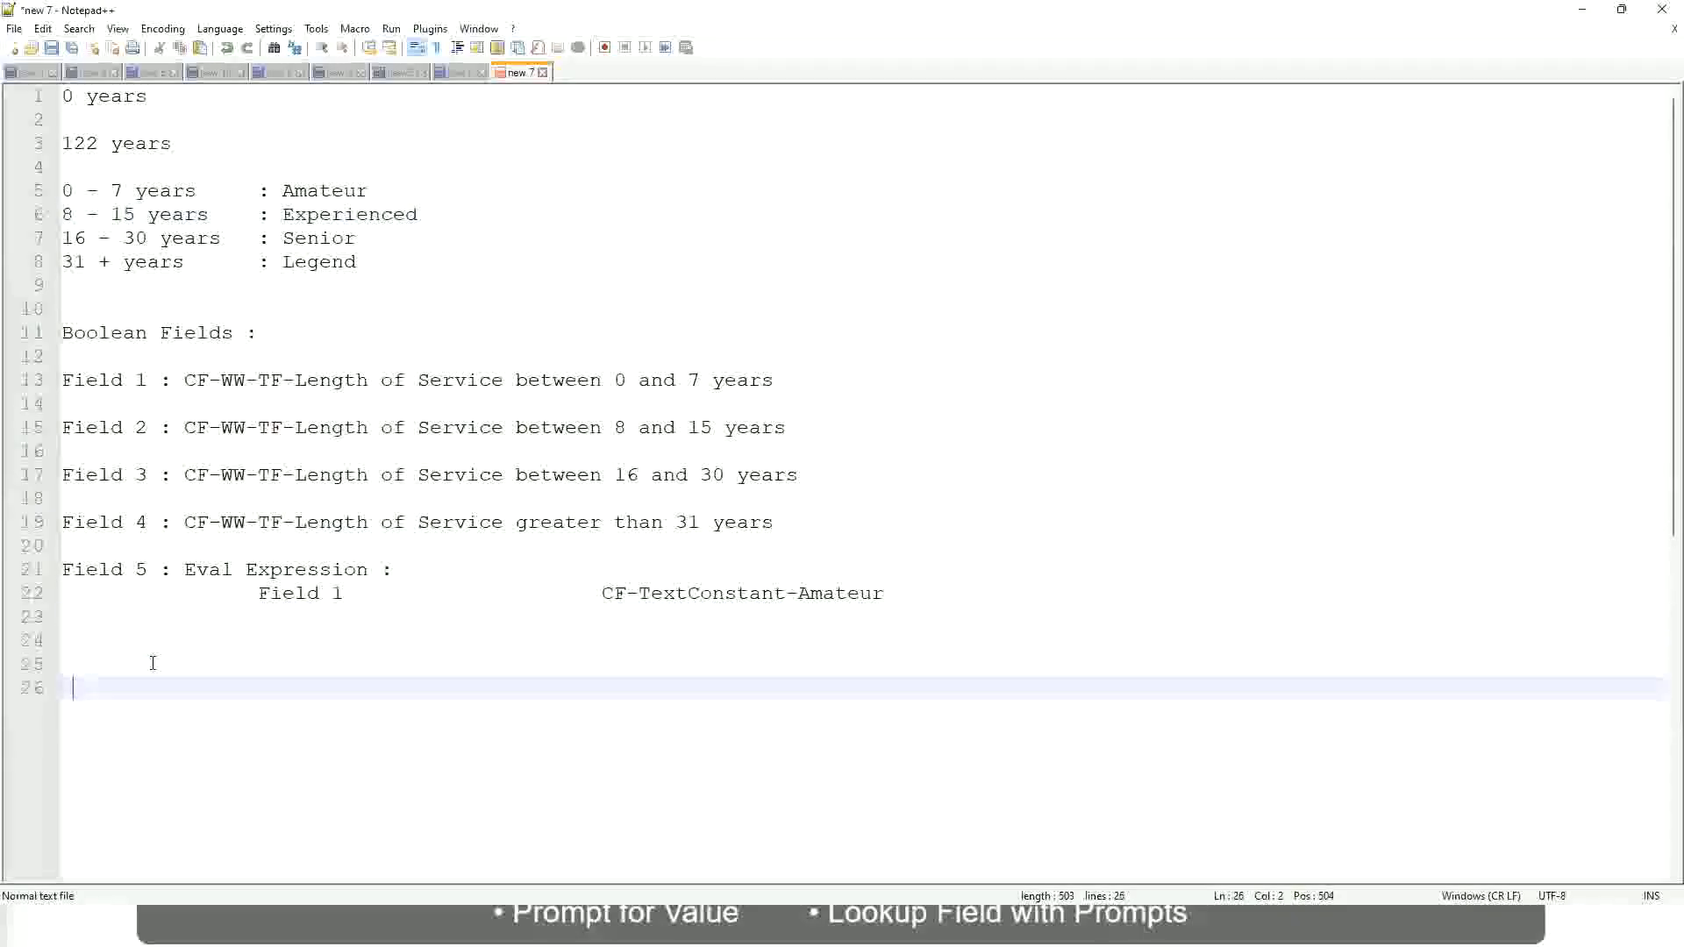
pyautogui.press('Home')
pyautogui.write('10,000 USD')
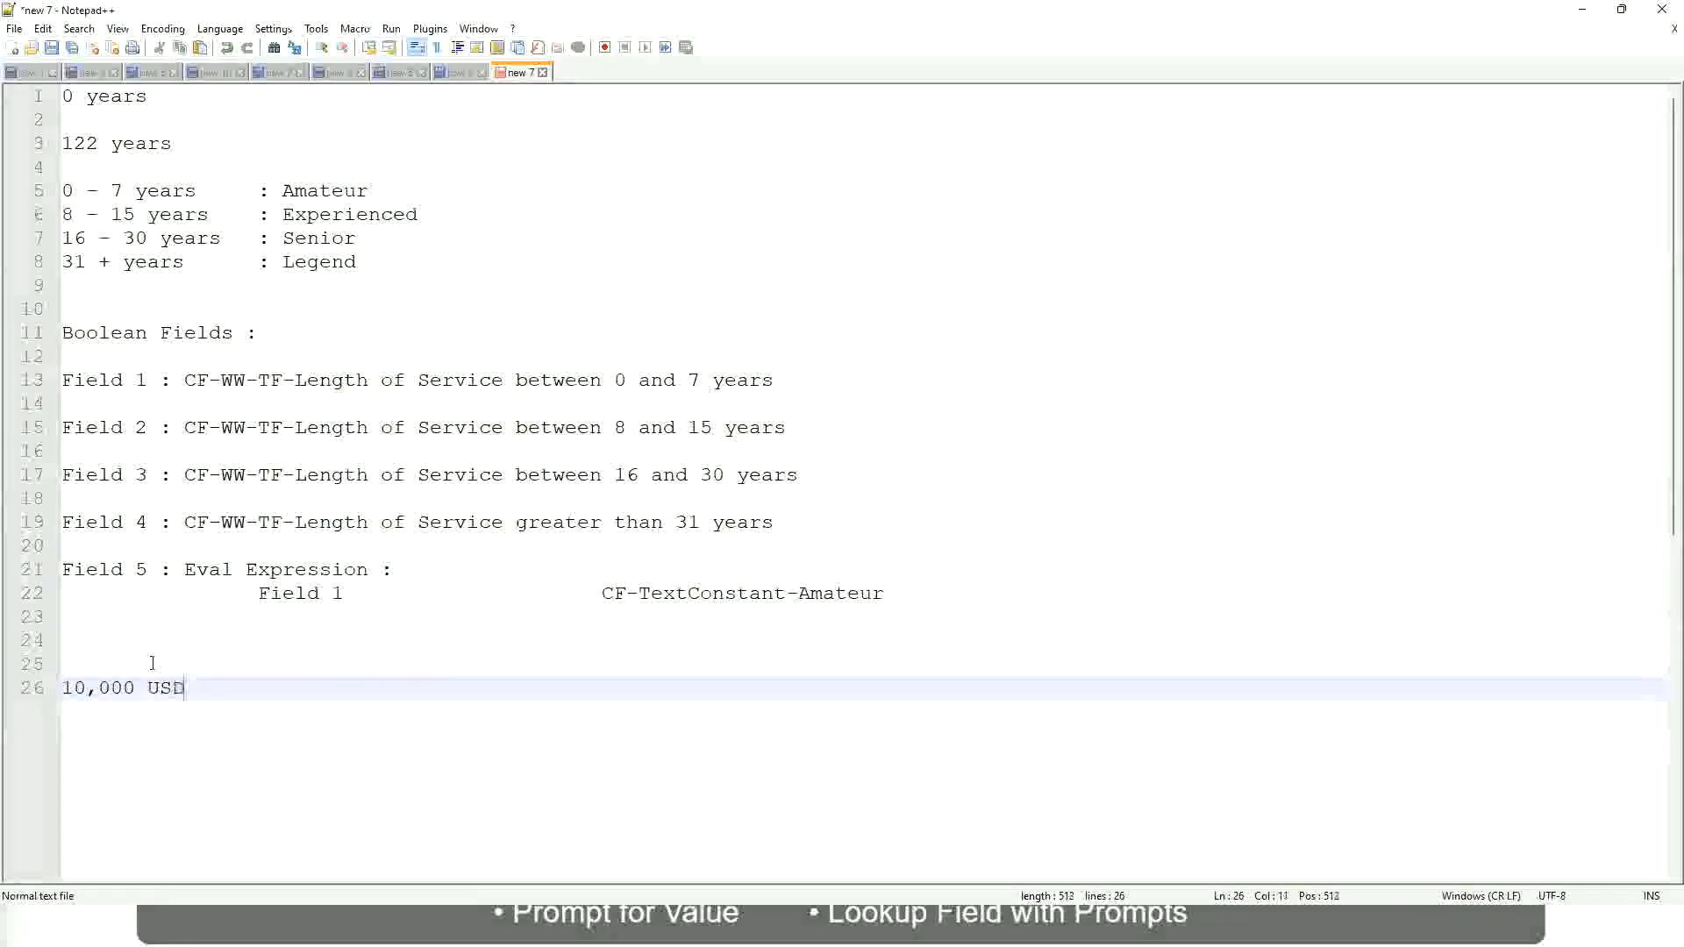
# Add the amount 1,000,000 on the same line as 10,000 USD, spaced apart from it with tabs
pyautogui.press('Tab')
pyautogui.press('Tab')
pyautogui.press('Tab')
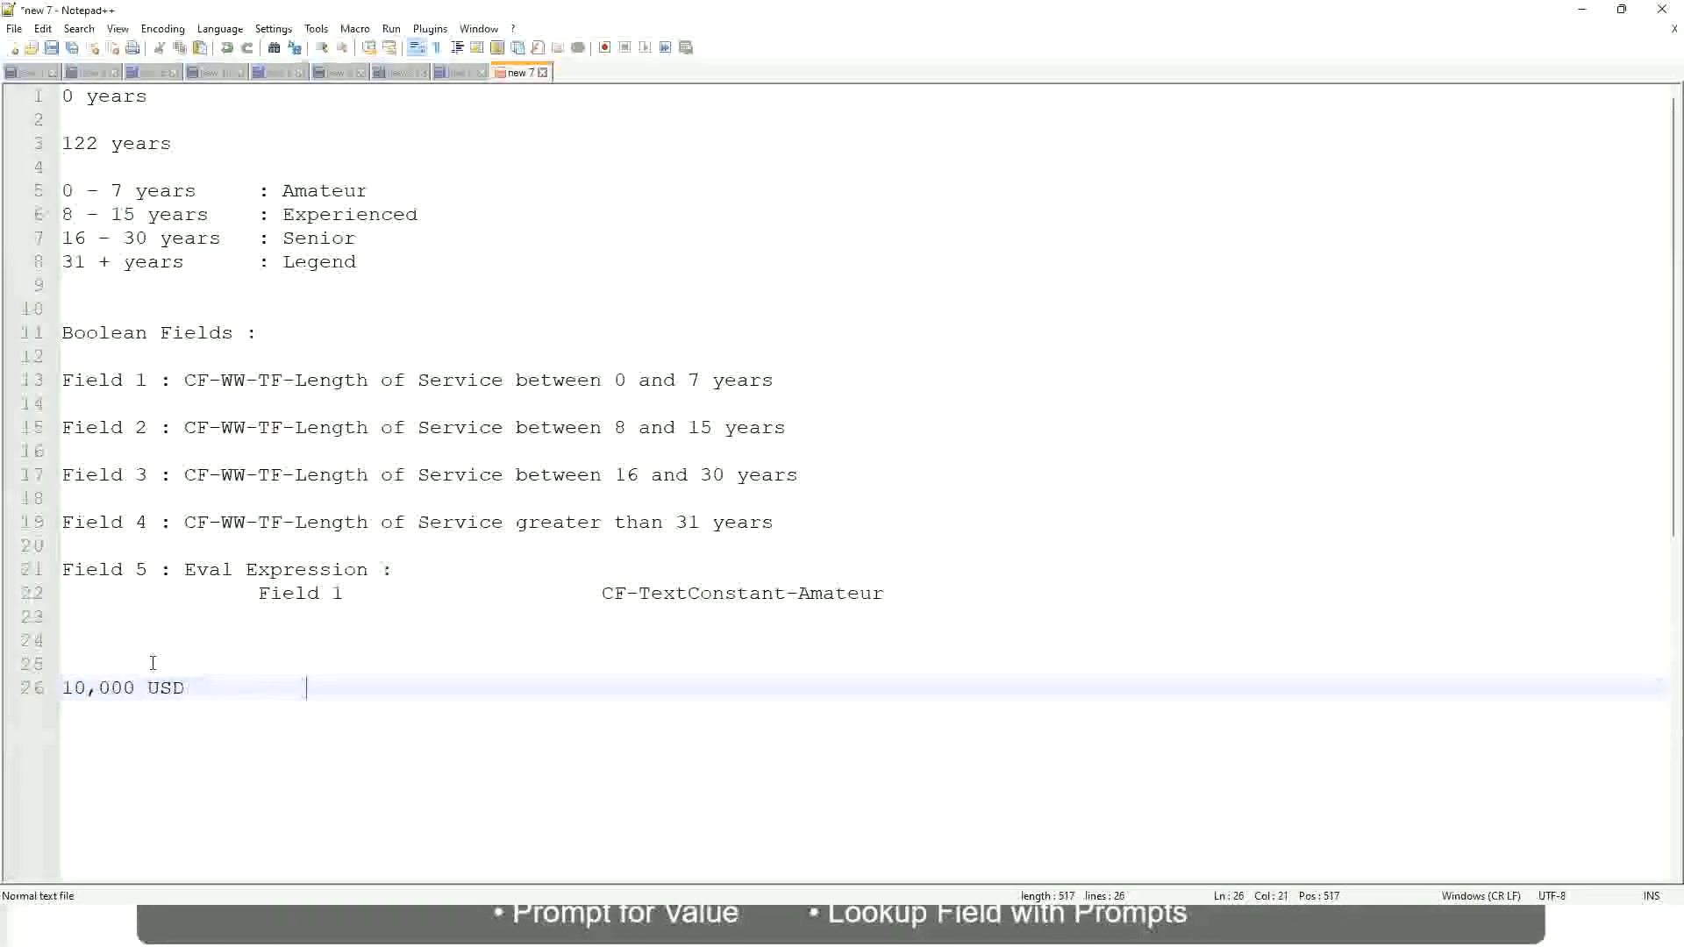
pyautogui.press('Tab')
pyautogui.press('Tab')
pyautogui.write('1,000')
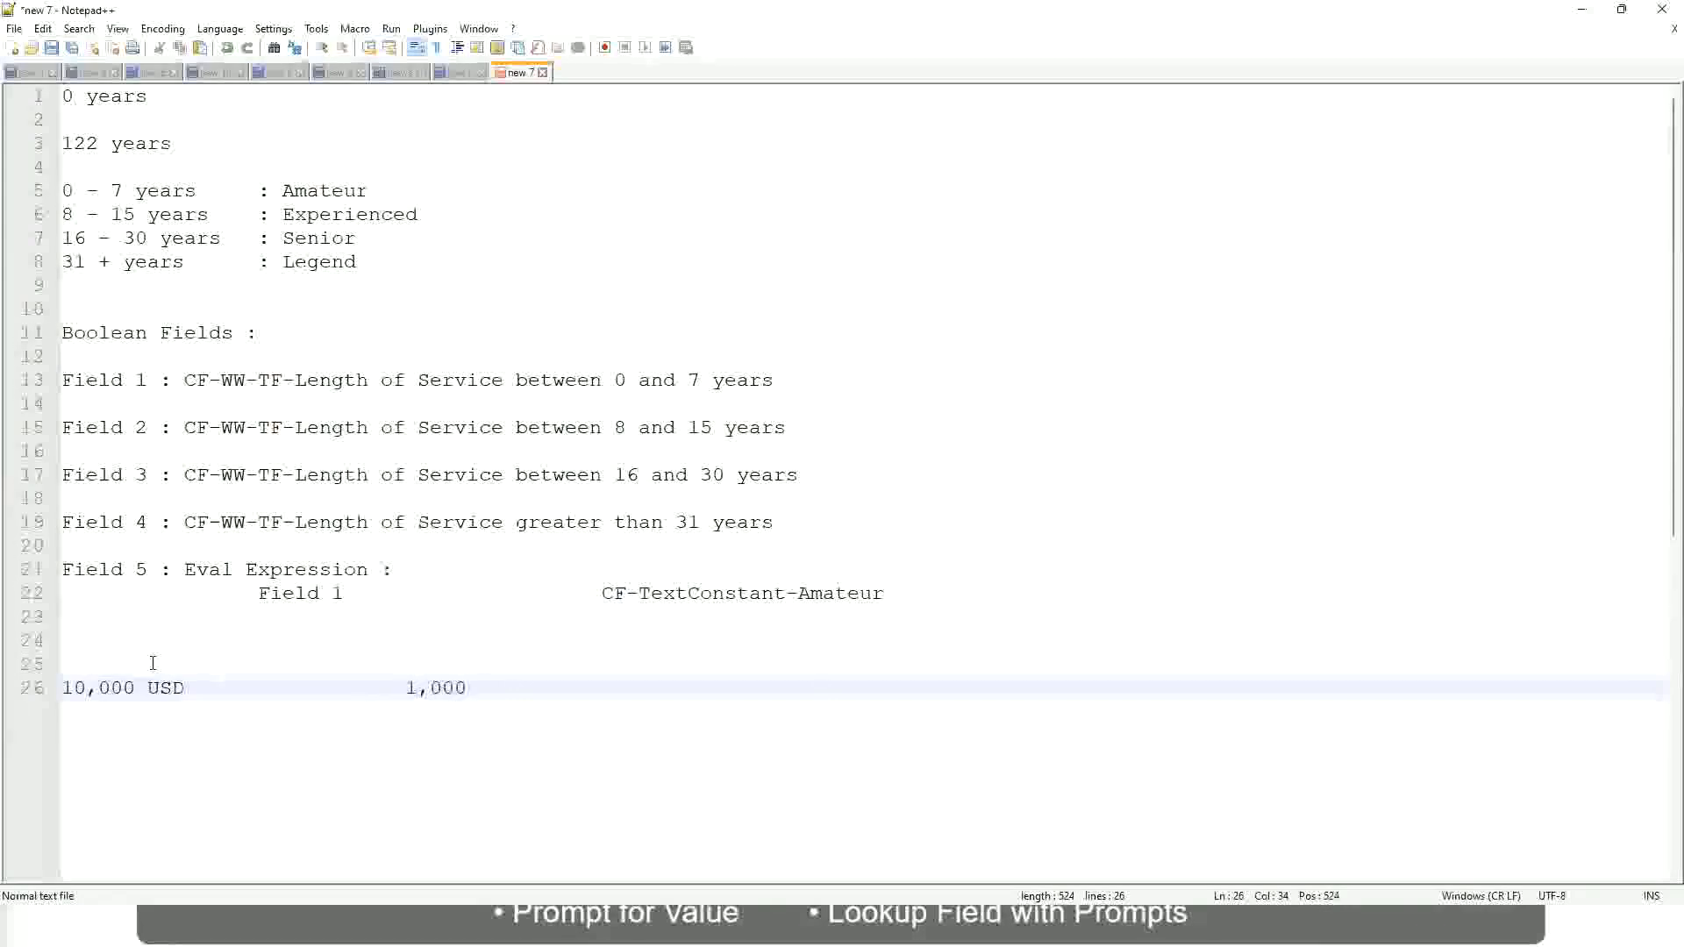
pyautogui.write(',000')
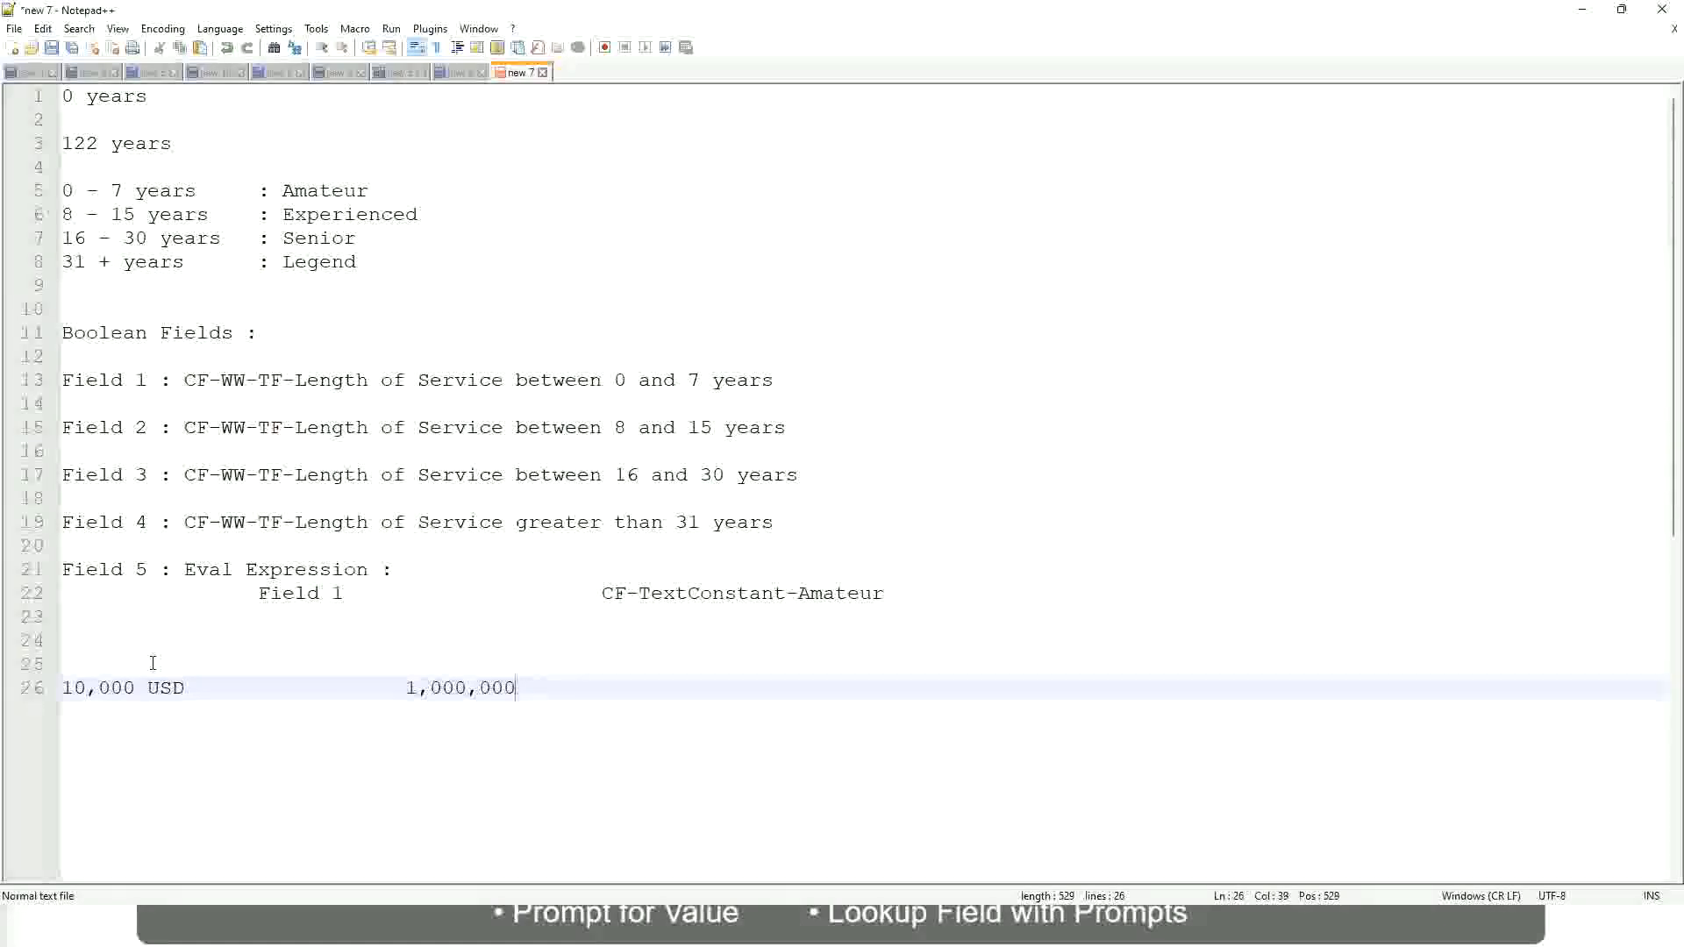
# Append the currency USD after the 1,000,000 amount, separated by a space
pyautogui.press('Left')
pyautogui.press('Left')
pyautogui.press('Left')
pyautogui.press('Left')
pyautogui.press('Left')
pyautogui.press('Left')
pyautogui.press('Left')
pyautogui.press('Left')
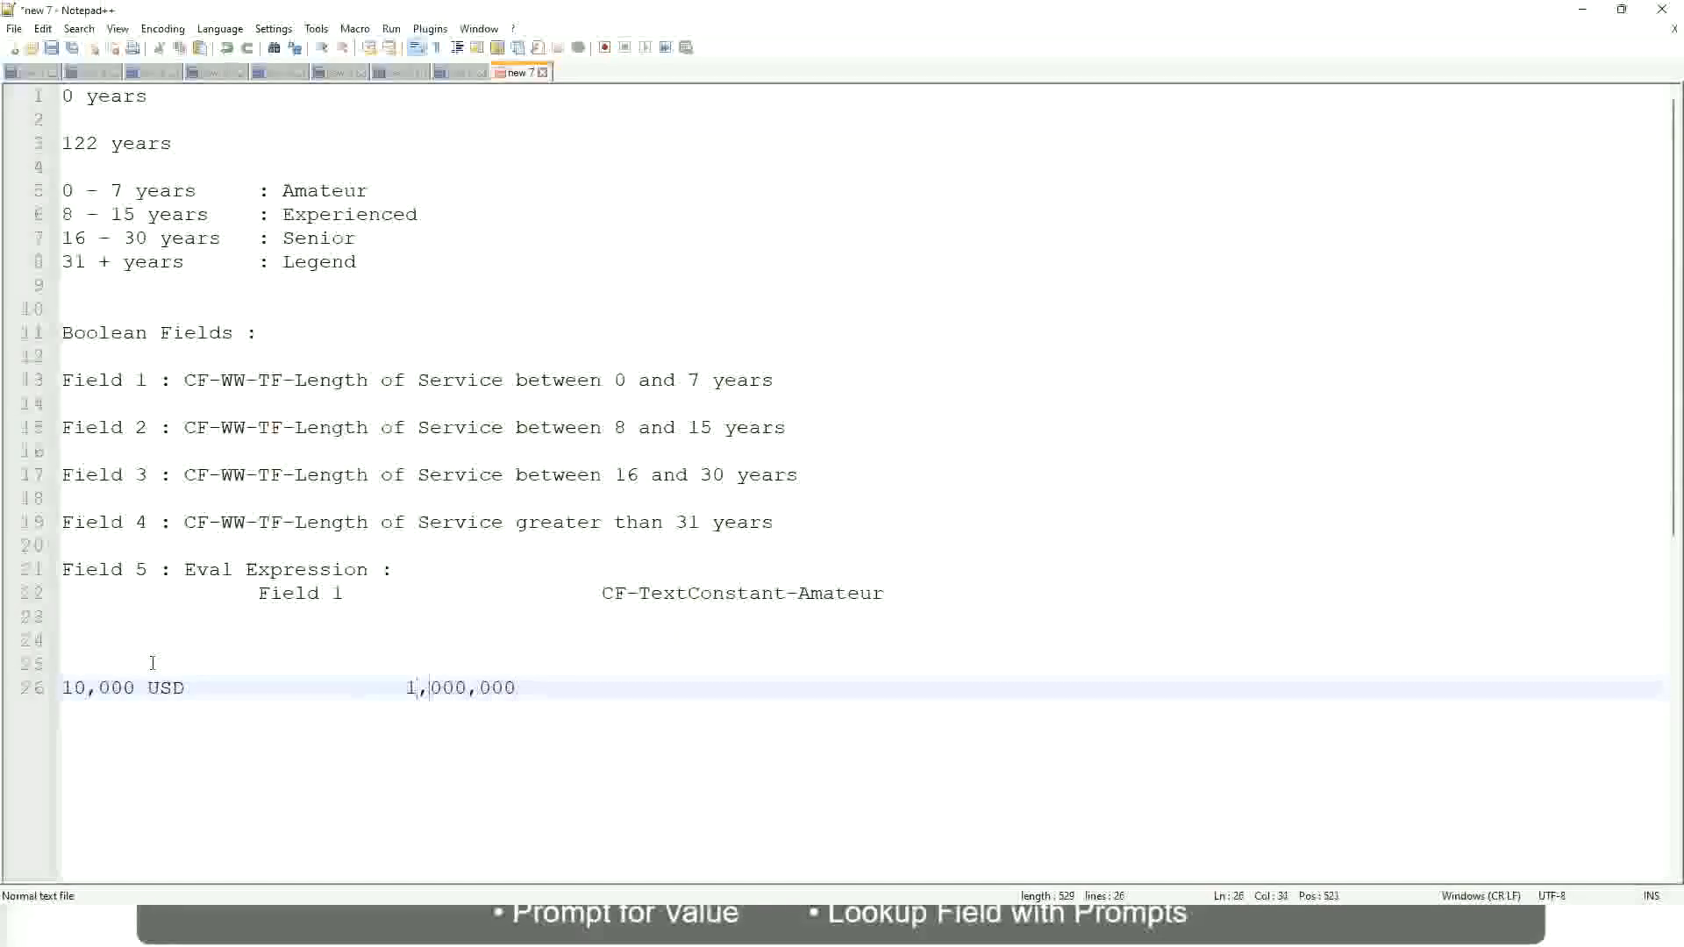
pyautogui.press('Right')
pyautogui.press('Right')
pyautogui.press('Right')
pyautogui.press('Right')
pyautogui.press('Right')
pyautogui.press('Right')
pyautogui.press('Right')
pyautogui.press('Right')
pyautogui.press('Right')
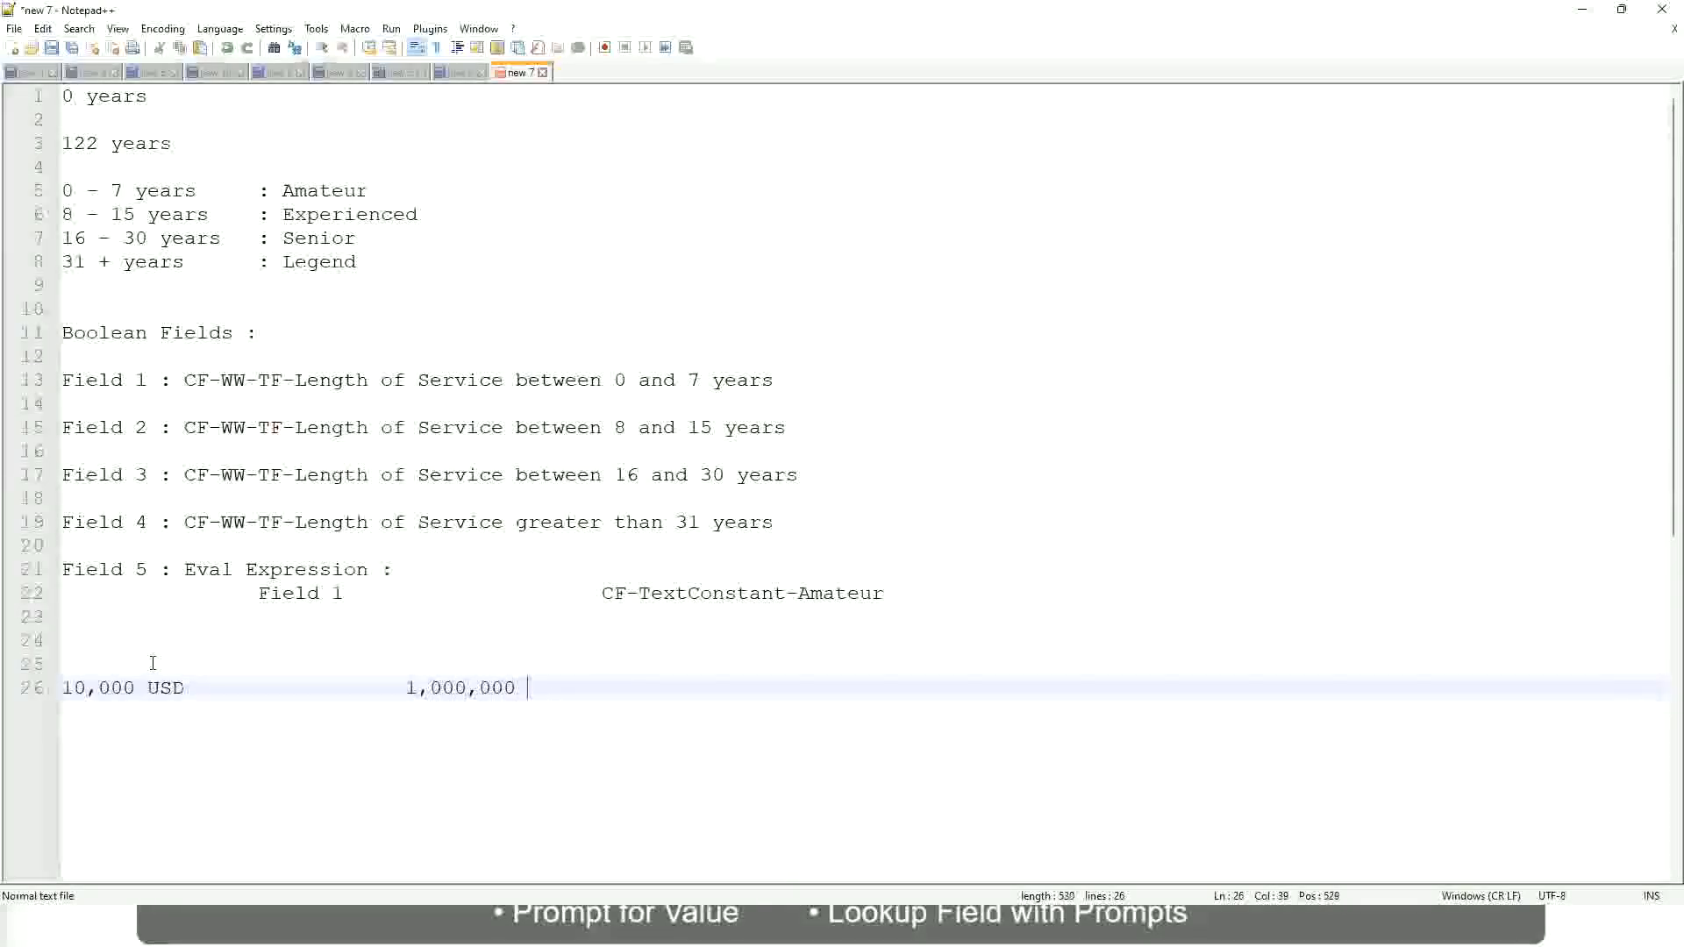
pyautogui.write('USD')
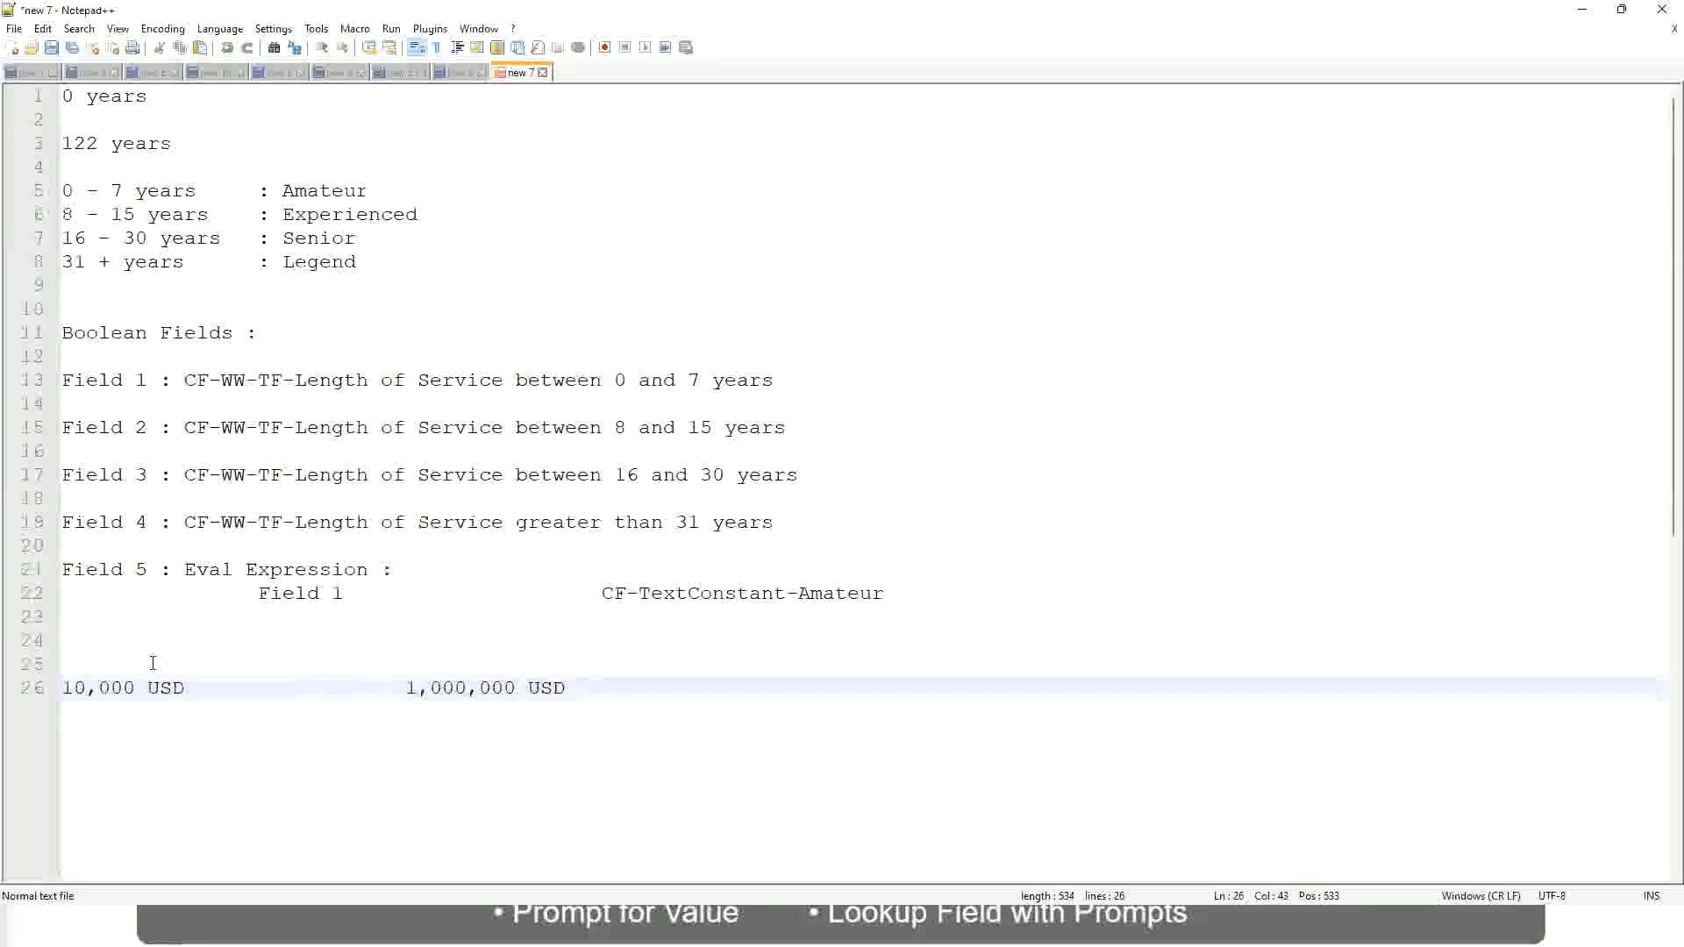
# Add the band "10 - 50,000 : Low" below the USD amounts, leaving one blank line and tabbing the label across
pyautogui.press('Return')
pyautogui.press('Return')
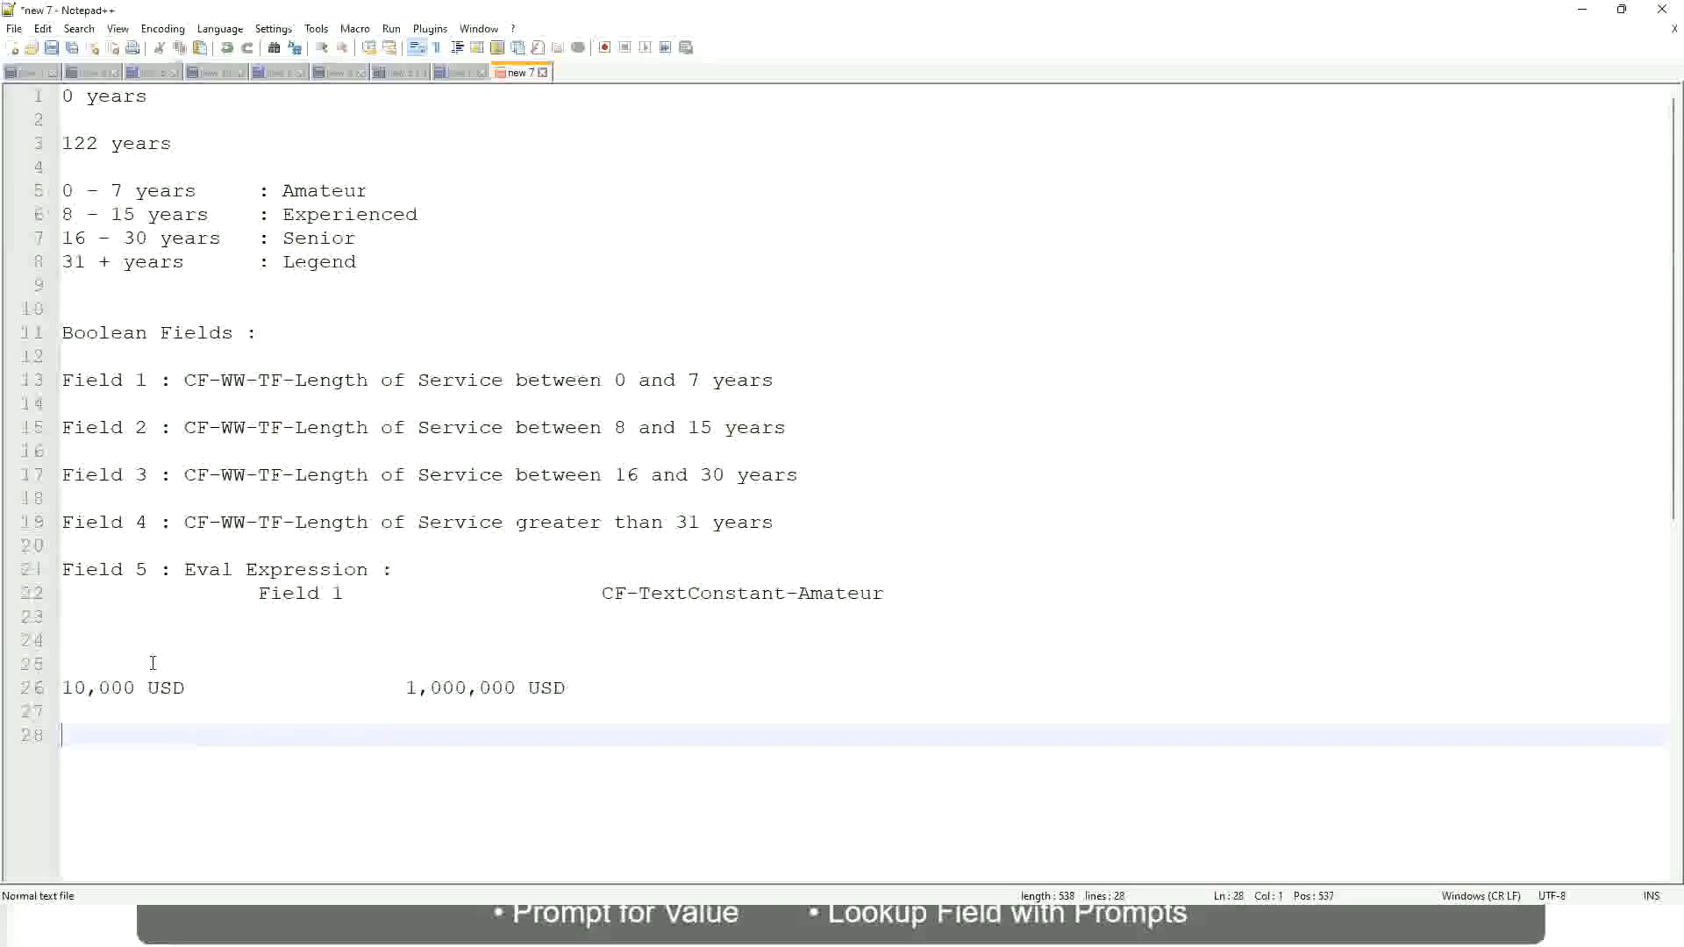
pyautogui.write('10 - 50,000')
pyautogui.press('Tab')
pyautogui.press('Tab')
pyautogui.press('Tab')
pyautogui.press('Tab')
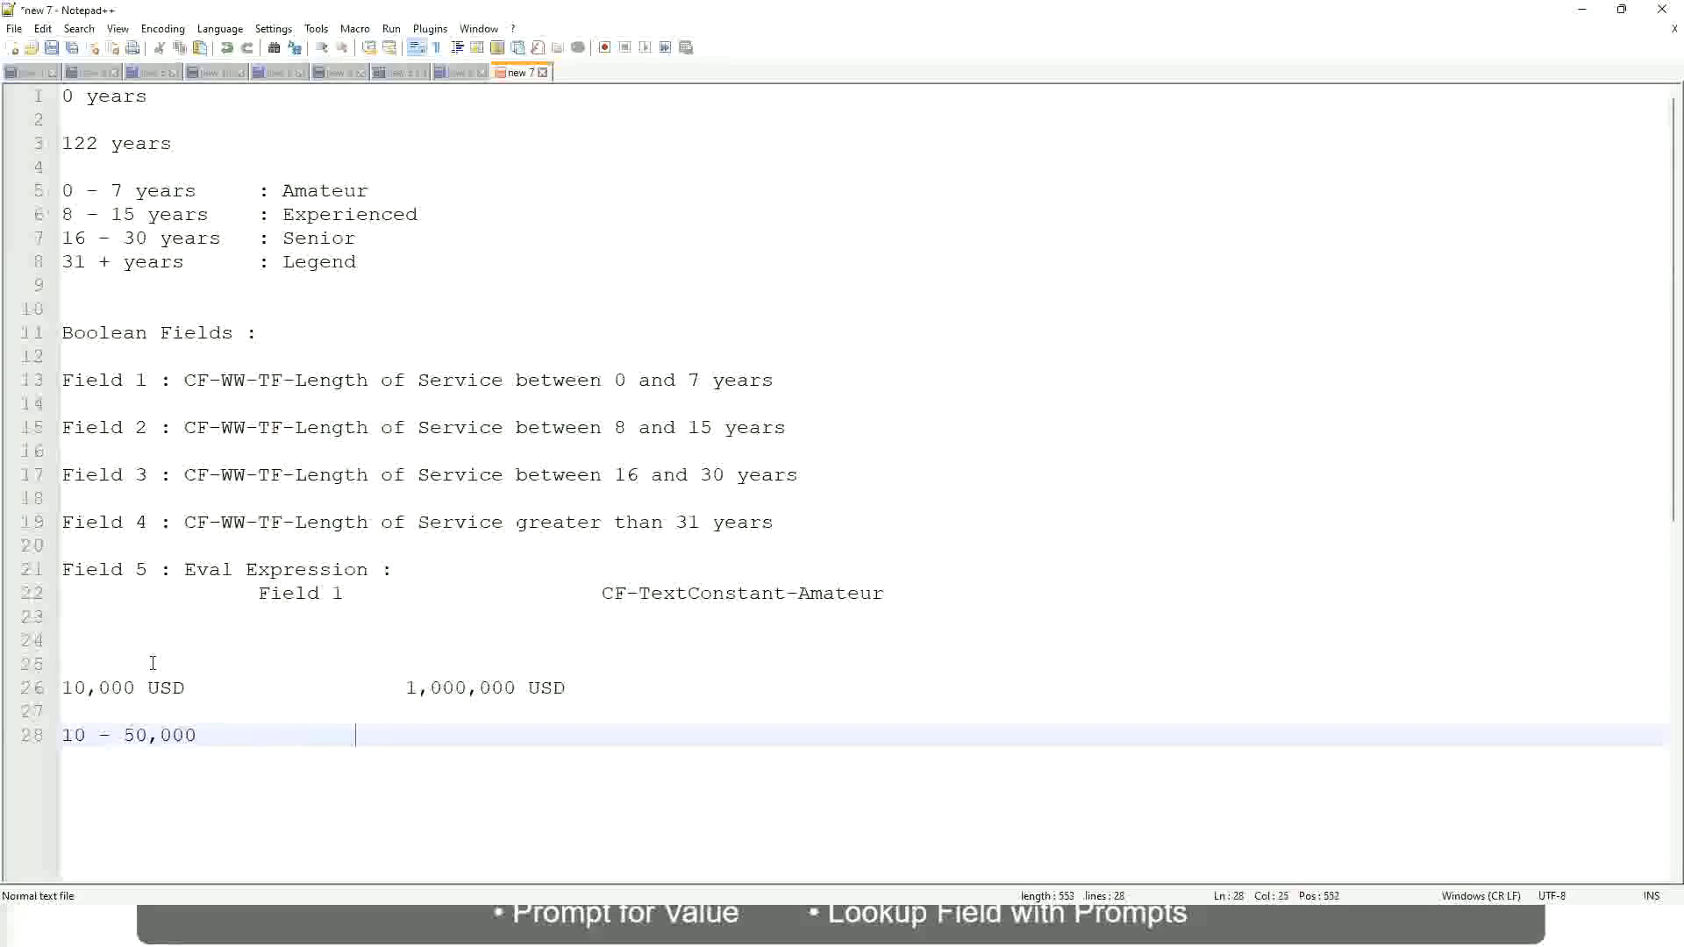
pyautogui.write(': Low')
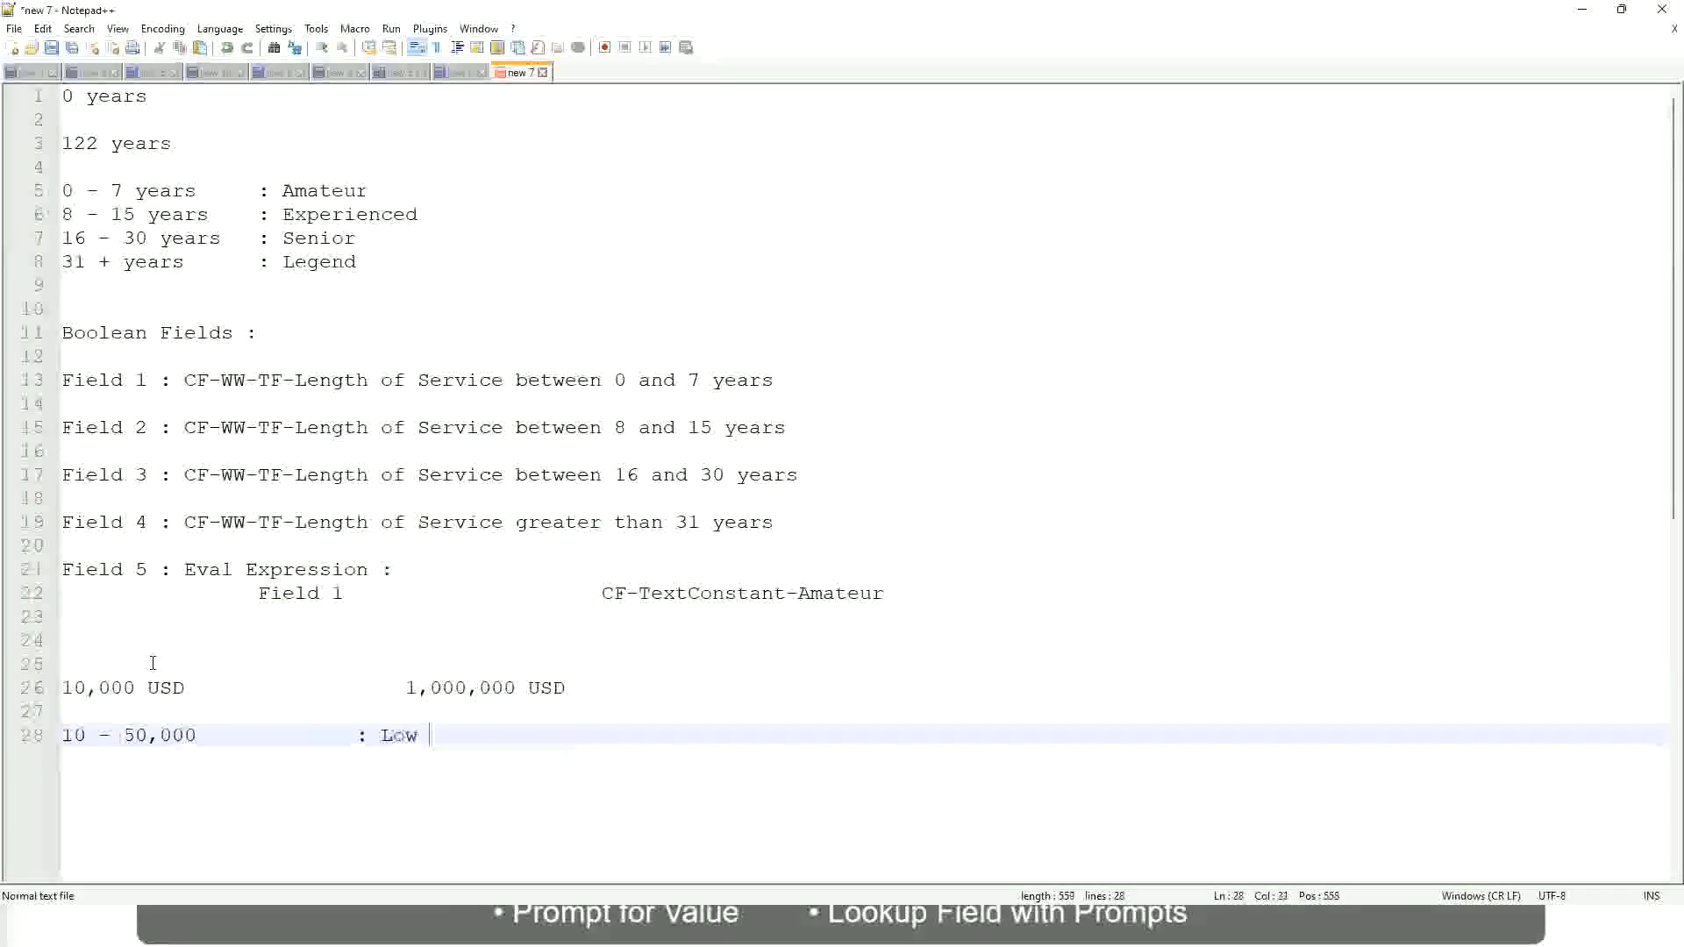
# Add the band "50,001 - 150,000 : Medium" directly beneath the Low band, with its label aligned by tabs
pyautogui.press('Return')
pyautogui.press('Return')
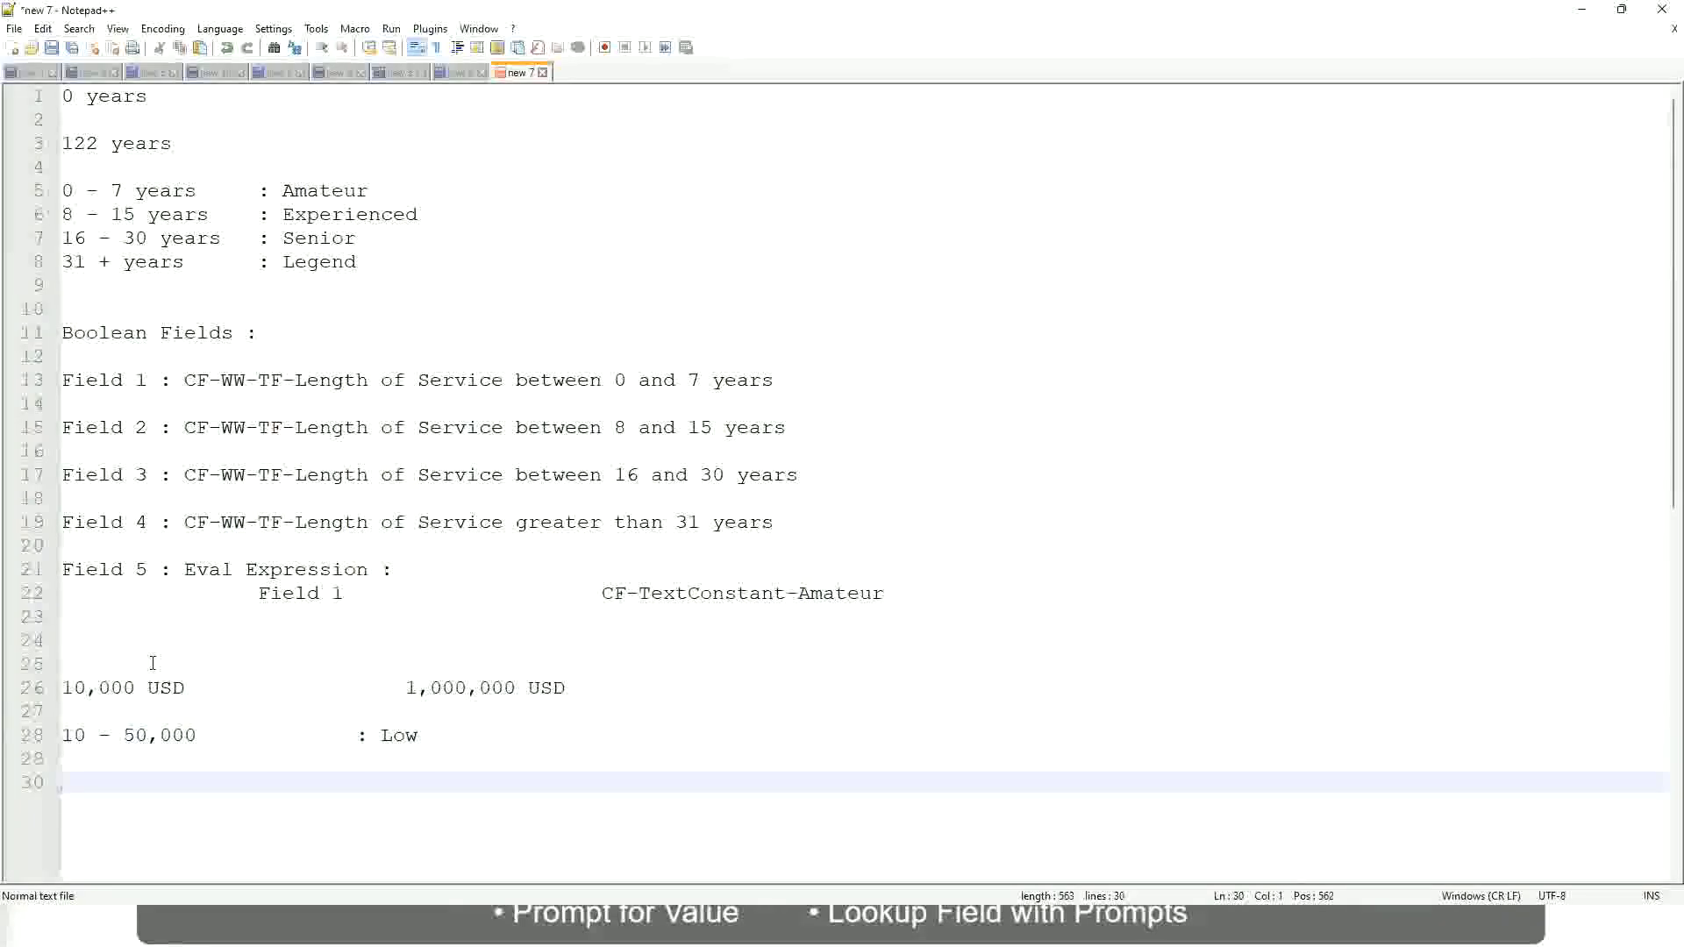
pyautogui.press('Up')
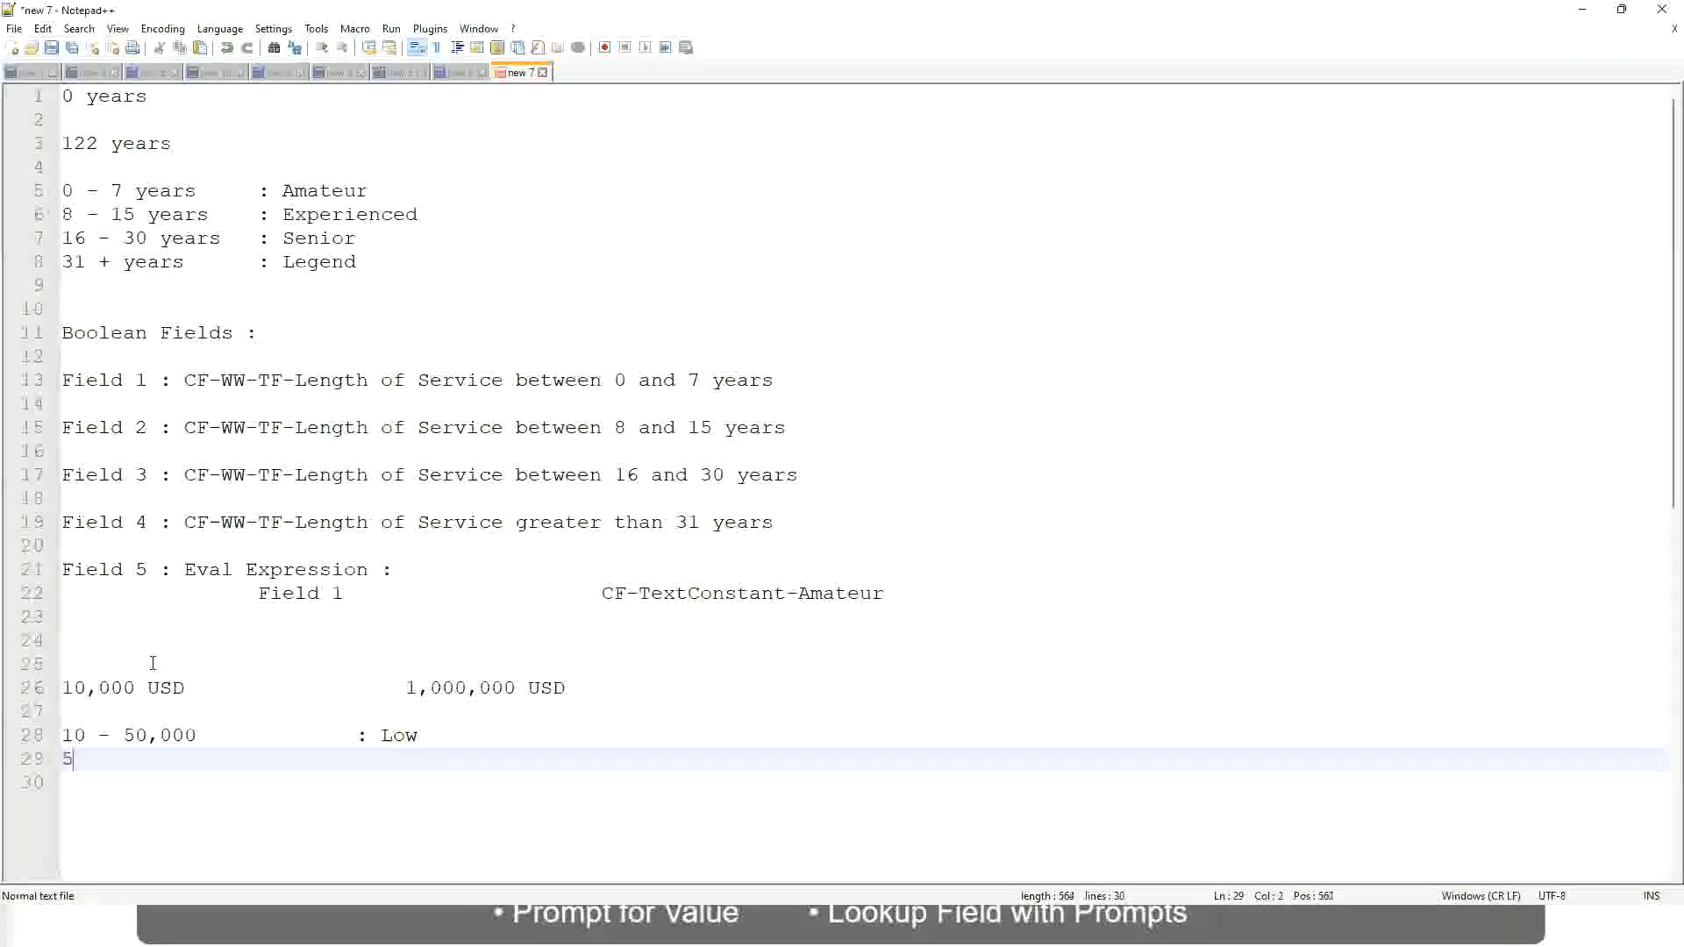
pyautogui.write('50,001 - 150')
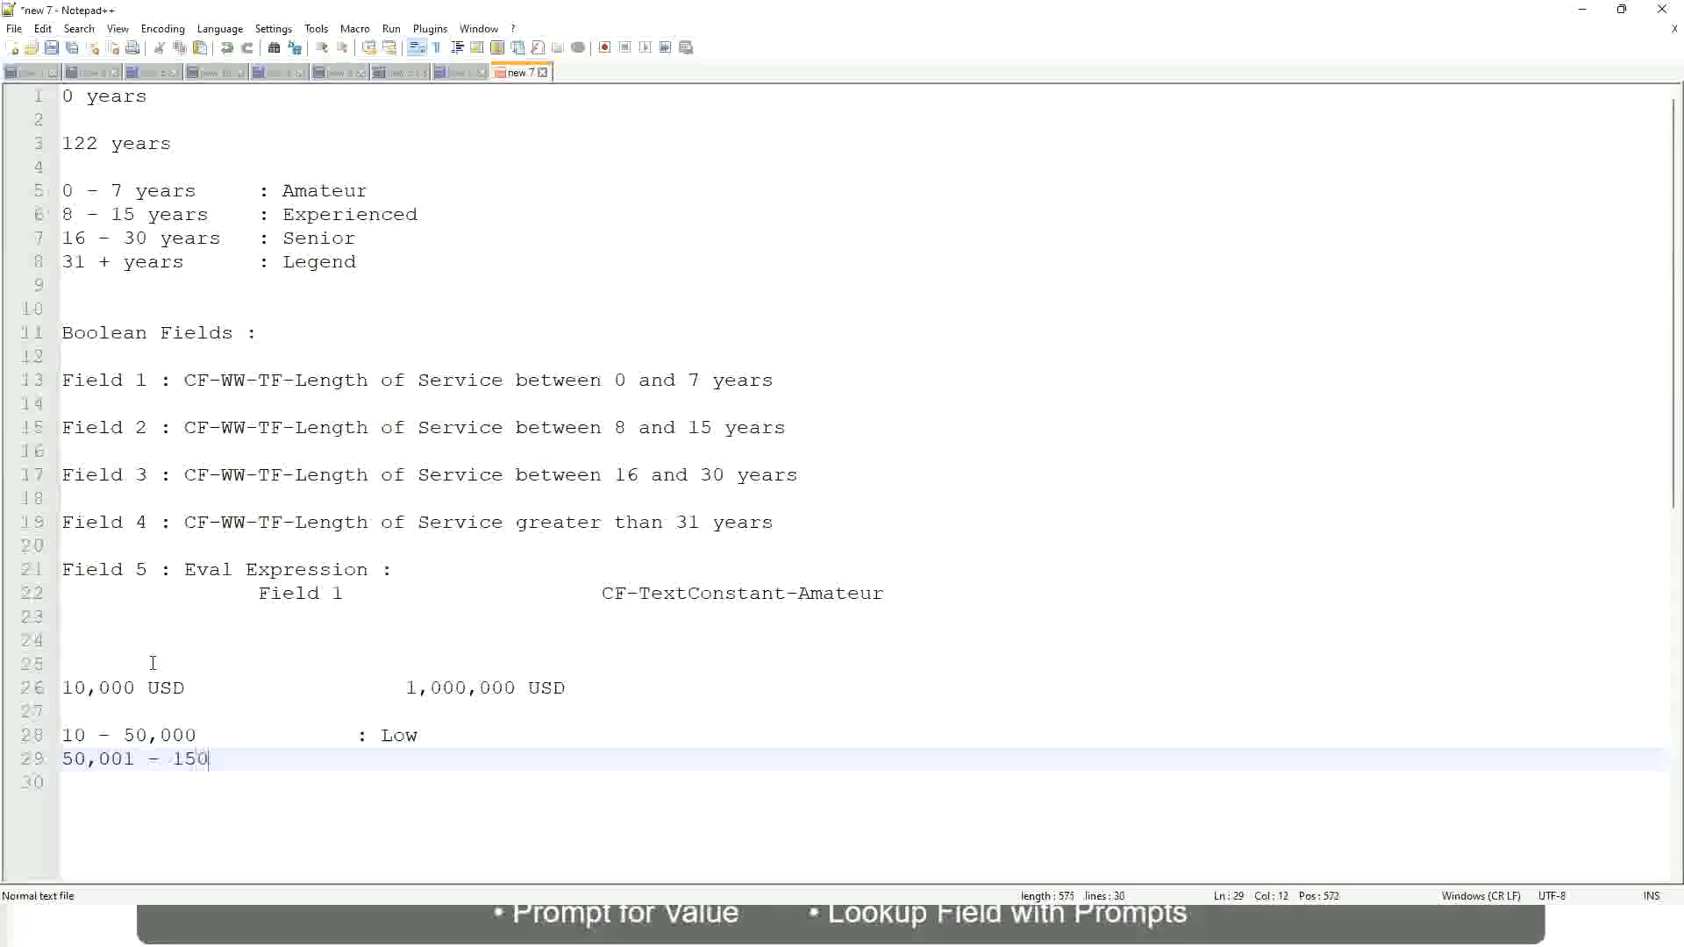
pyautogui.write(',000')
pyautogui.press('Tab')
pyautogui.press('Tab')
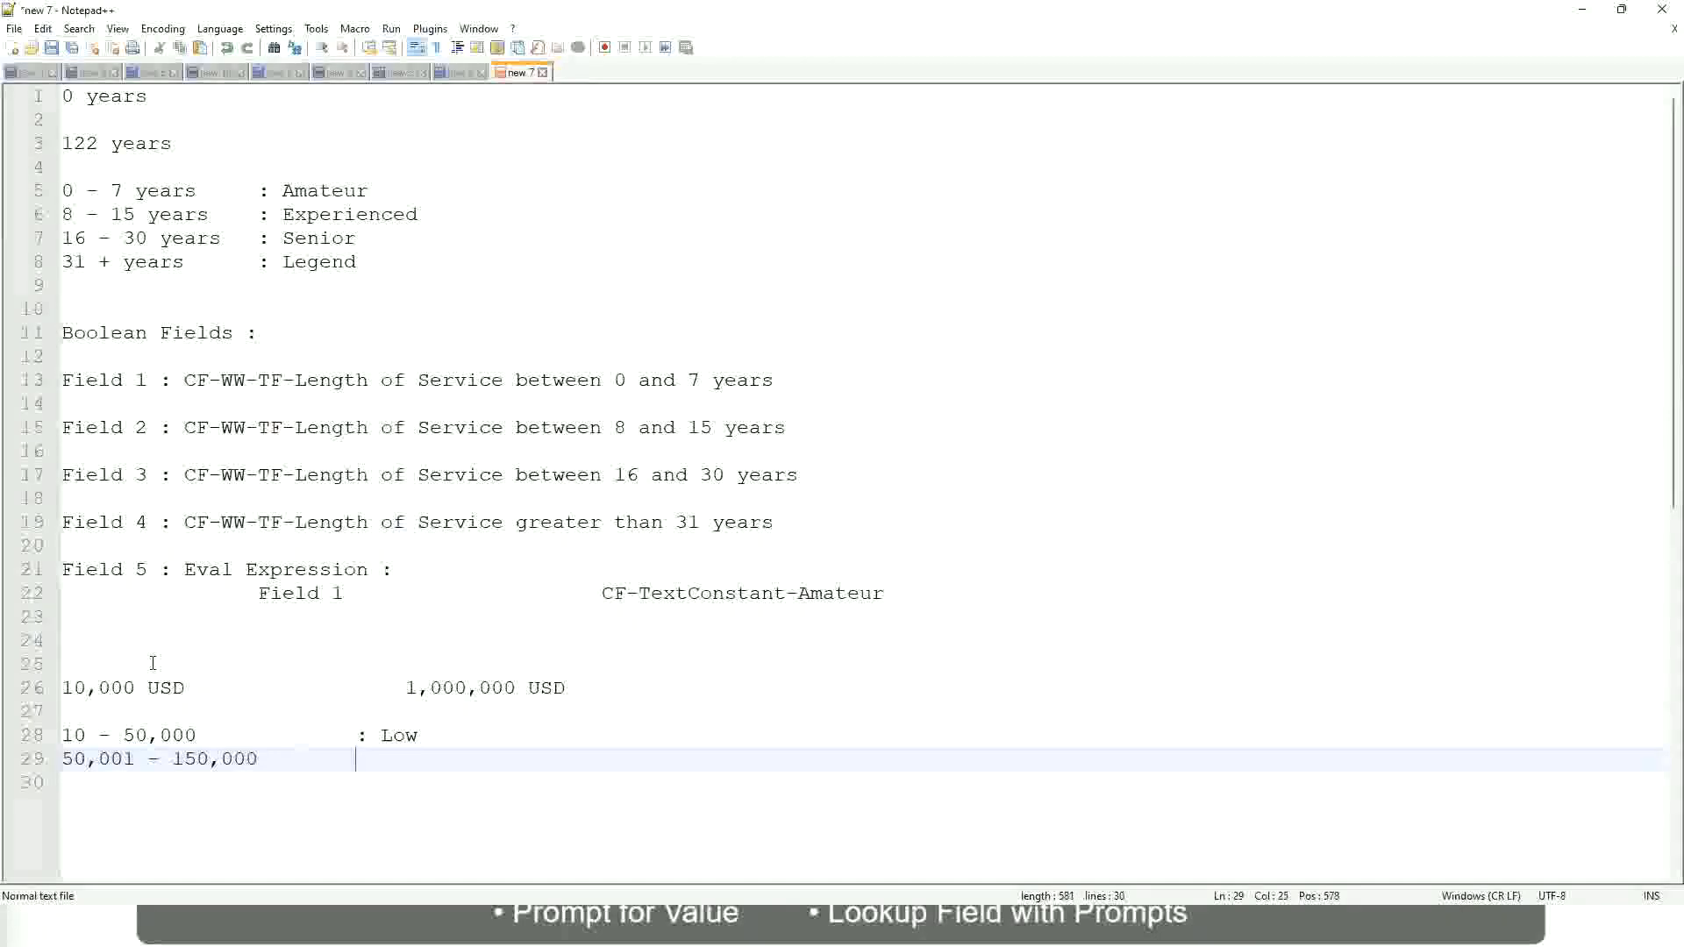
pyautogui.write(': Medium')
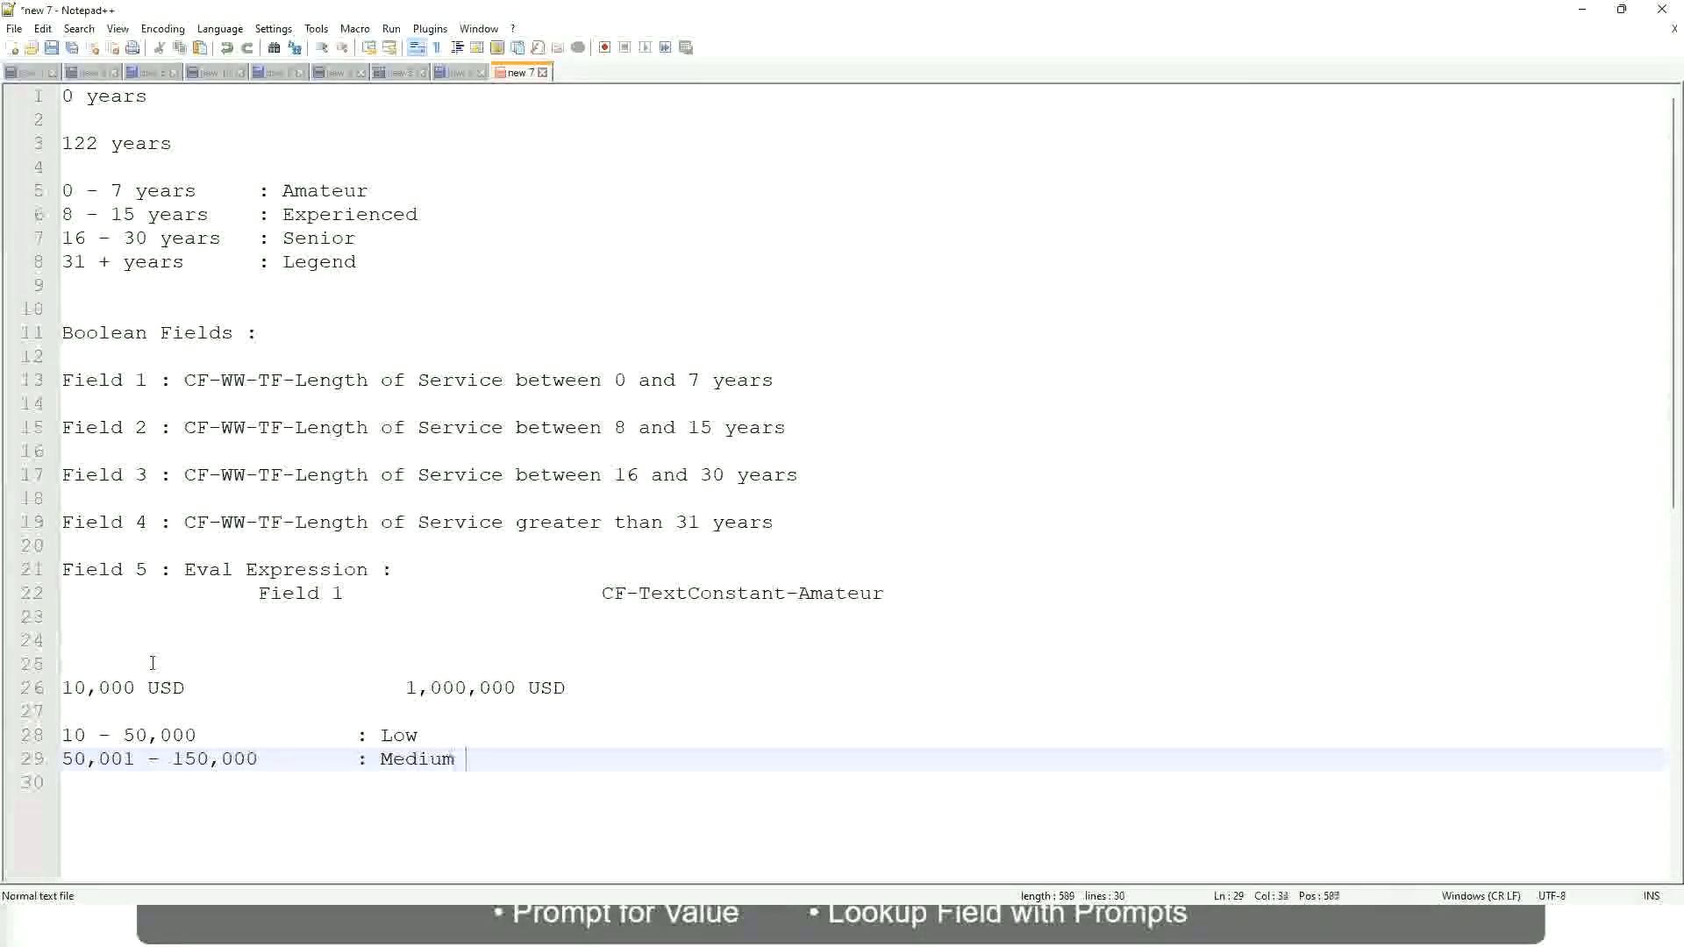
# Add the band "> 150,000 : High" directly beneath the Medium band, with its label aligned by tabs
pyautogui.press('Return')
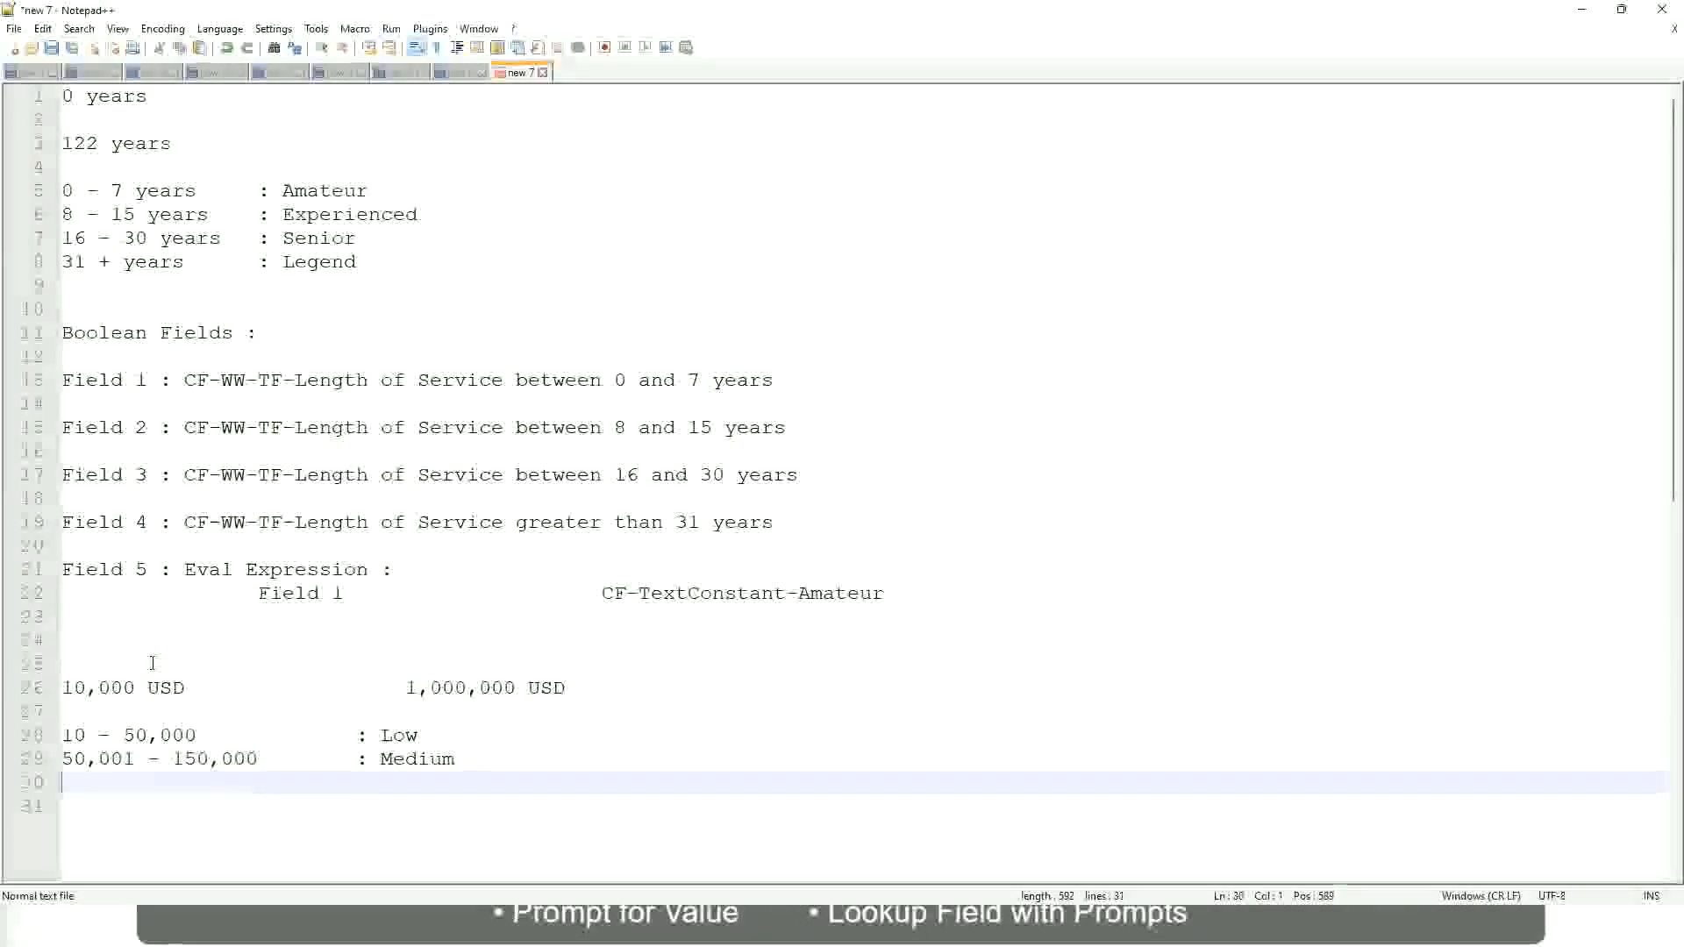
pyautogui.write('> 1')
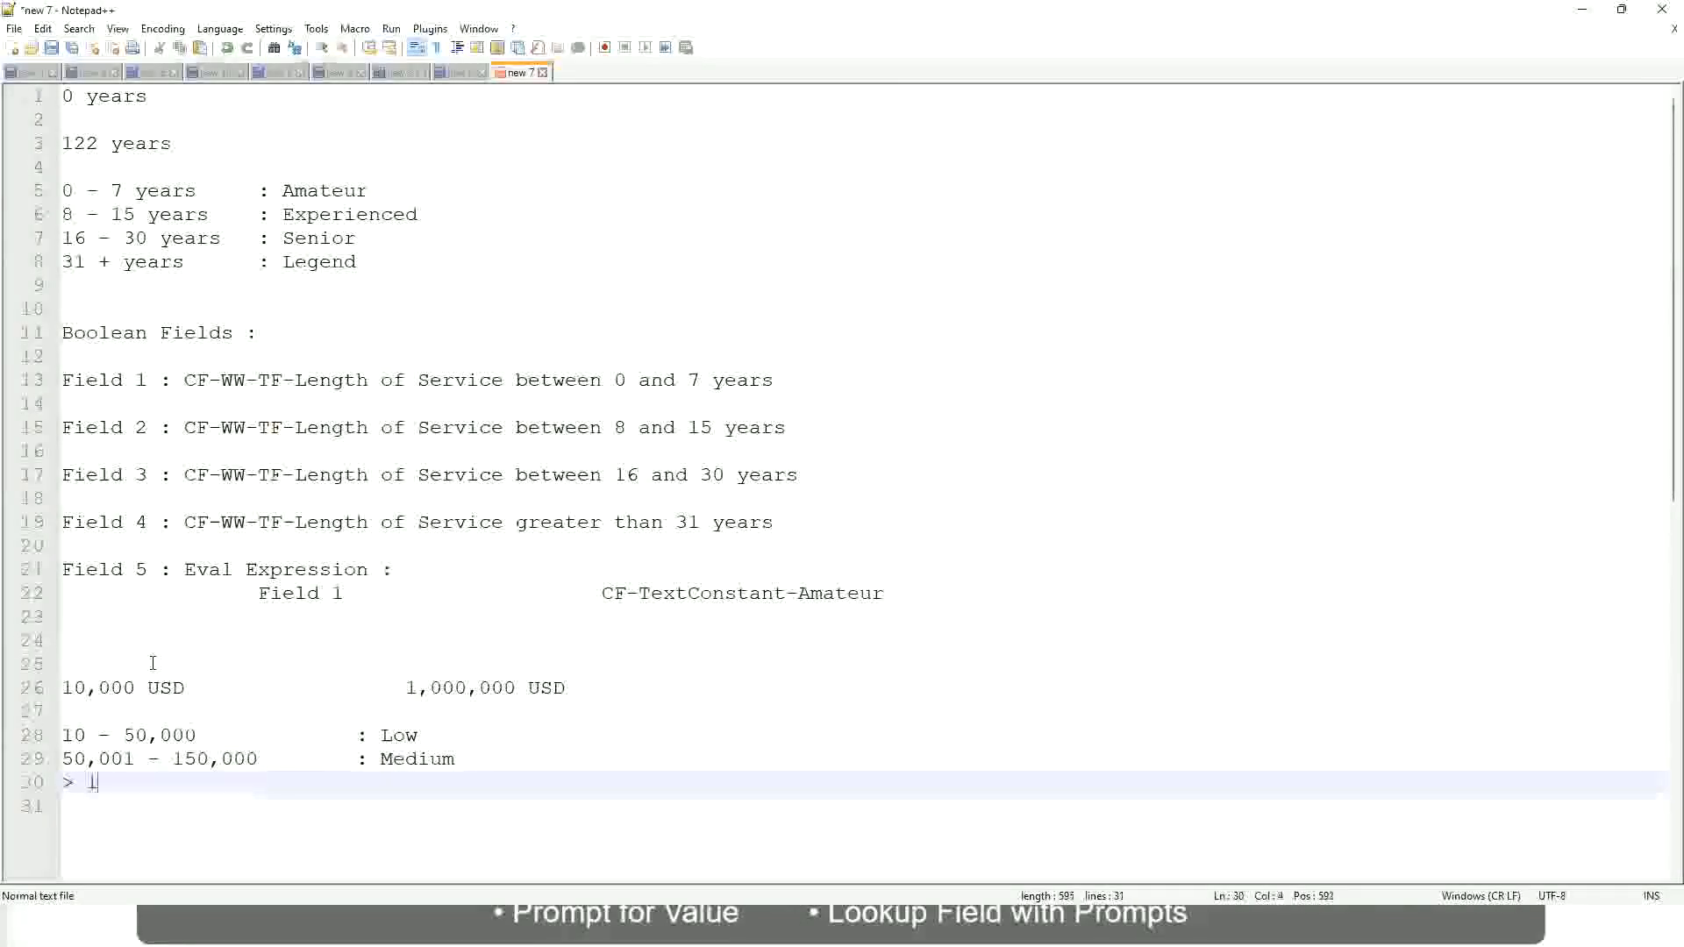
pyautogui.write('50,000')
pyautogui.press('Tab')
pyautogui.press('Tab')
pyautogui.press('Tab')
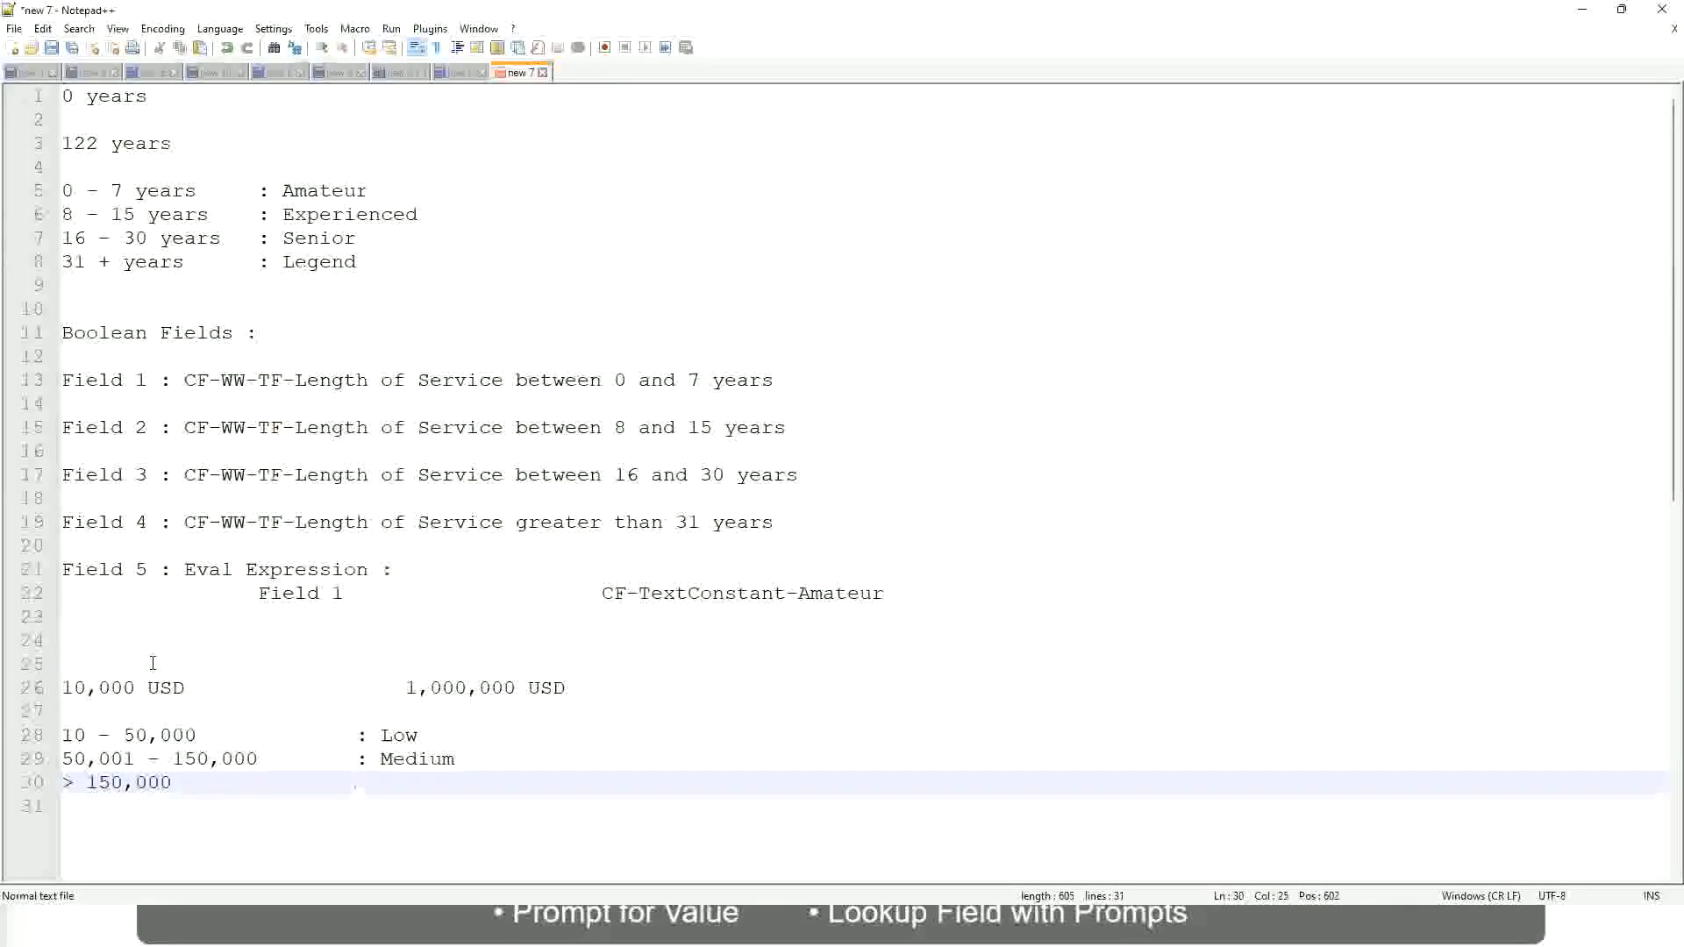
pyautogui.write(': High')
# Review the two USD amounts and the Low, Medium and High bands noted beneath them
pyautogui.click(55, 688)
pyautogui.click(70, 687)
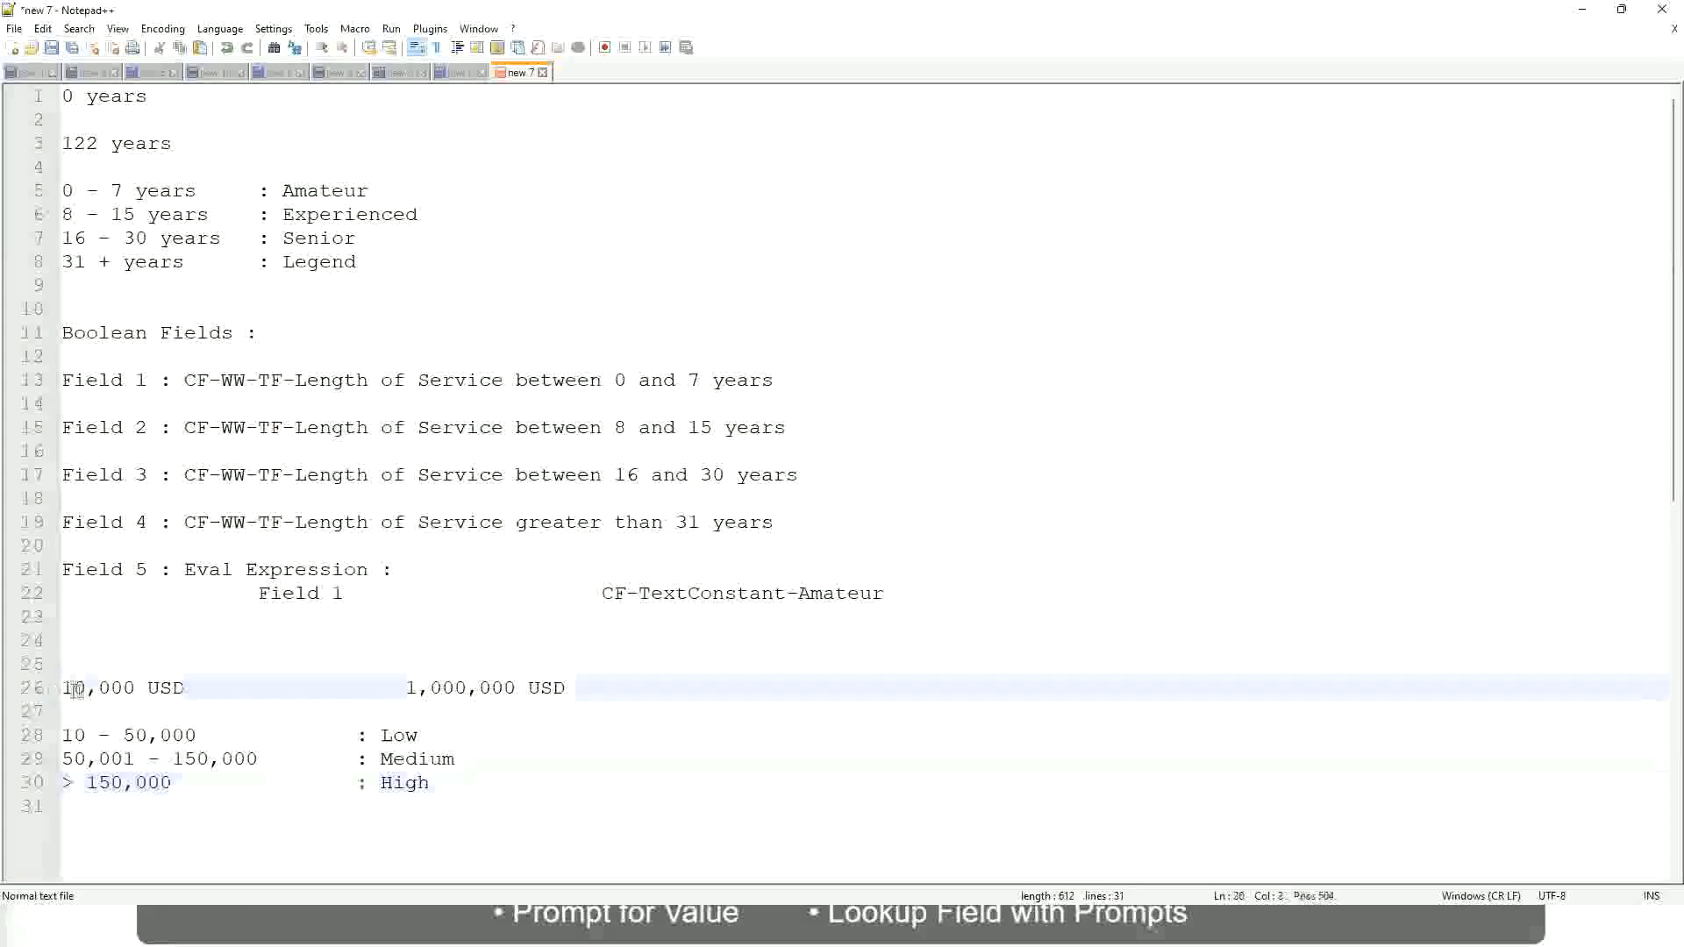
pyautogui.doubleClick(503, 688)
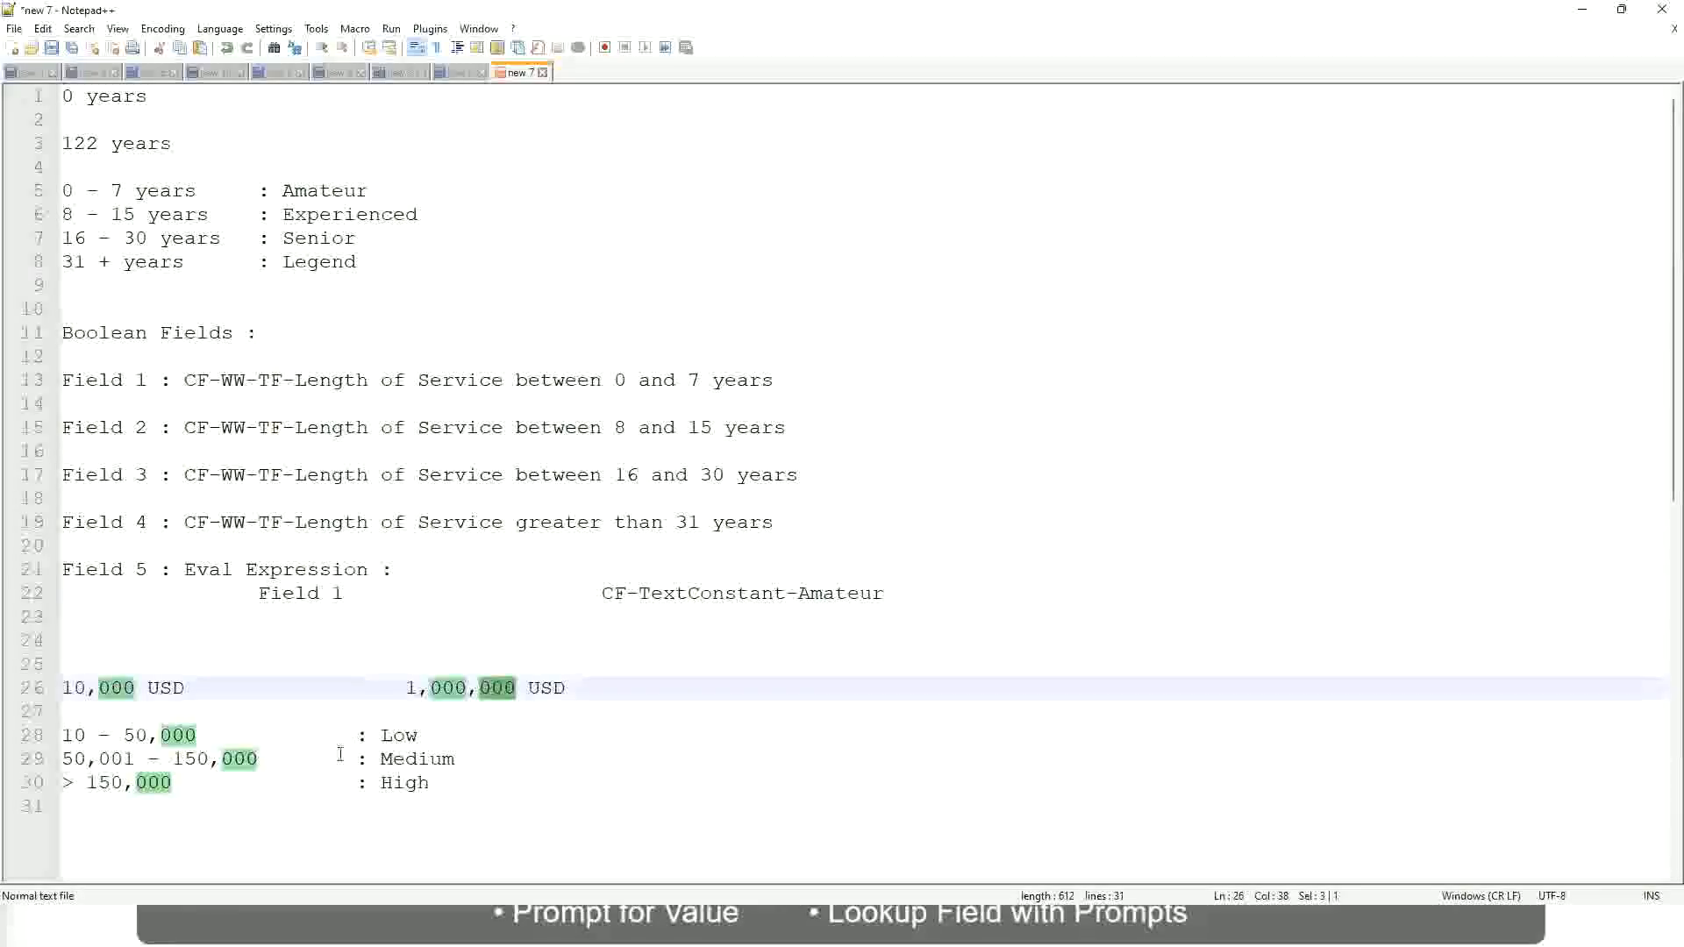
pyautogui.click(305, 759)
pyautogui.click(54, 688)
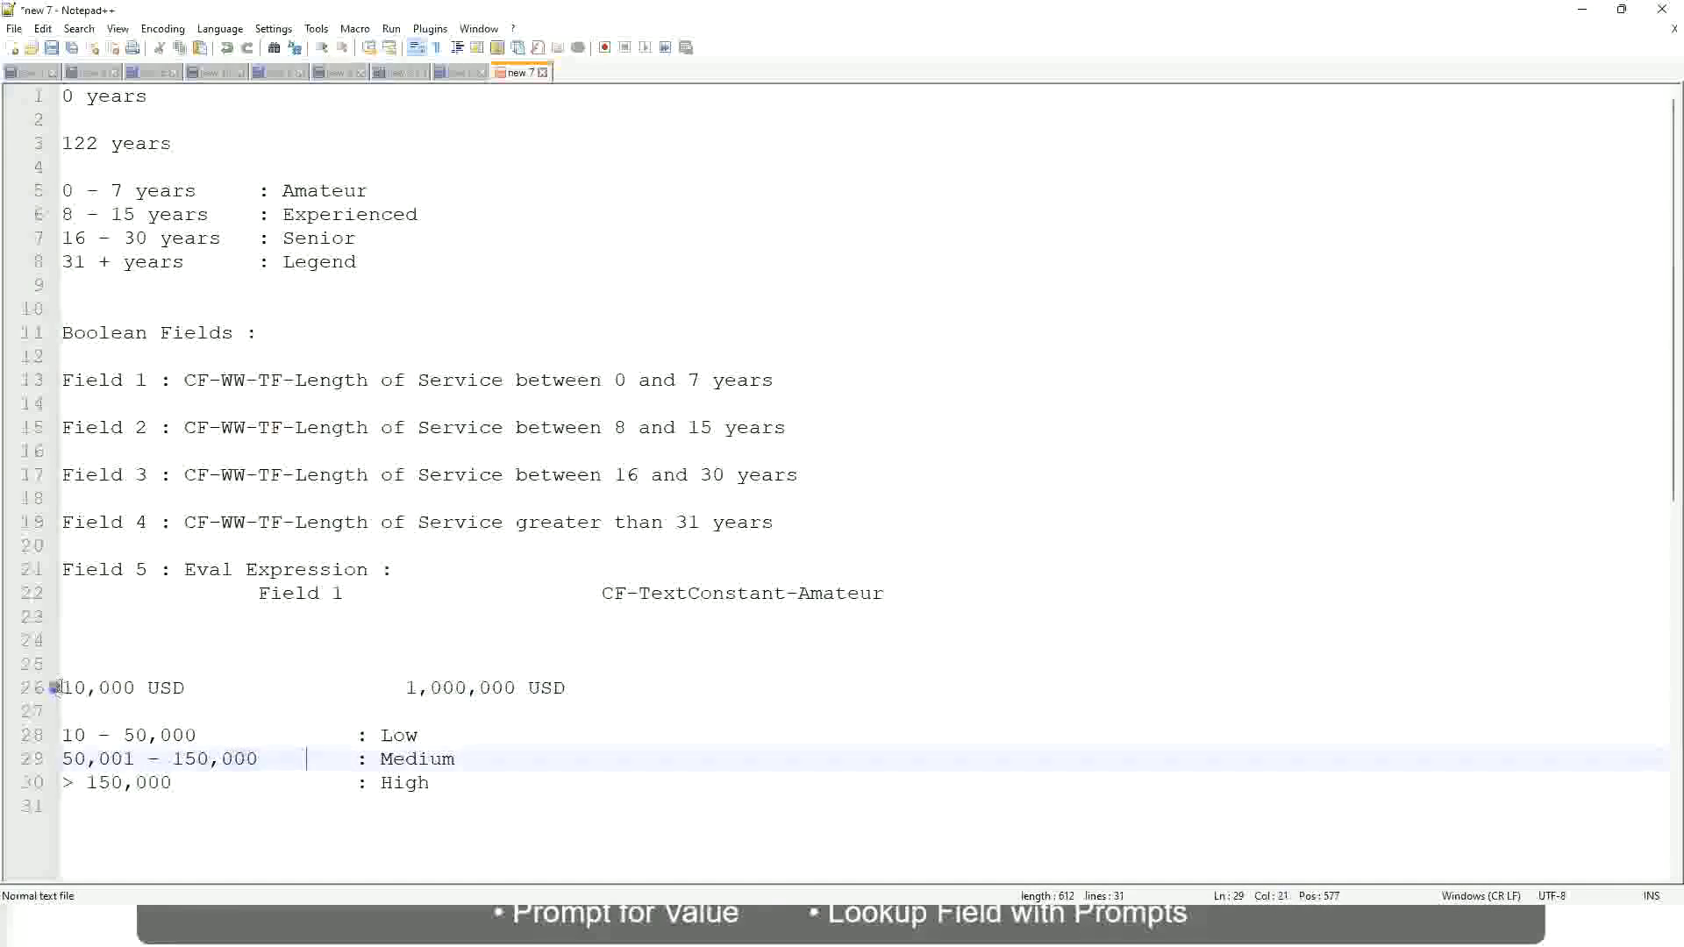
pyautogui.click(518, 688)
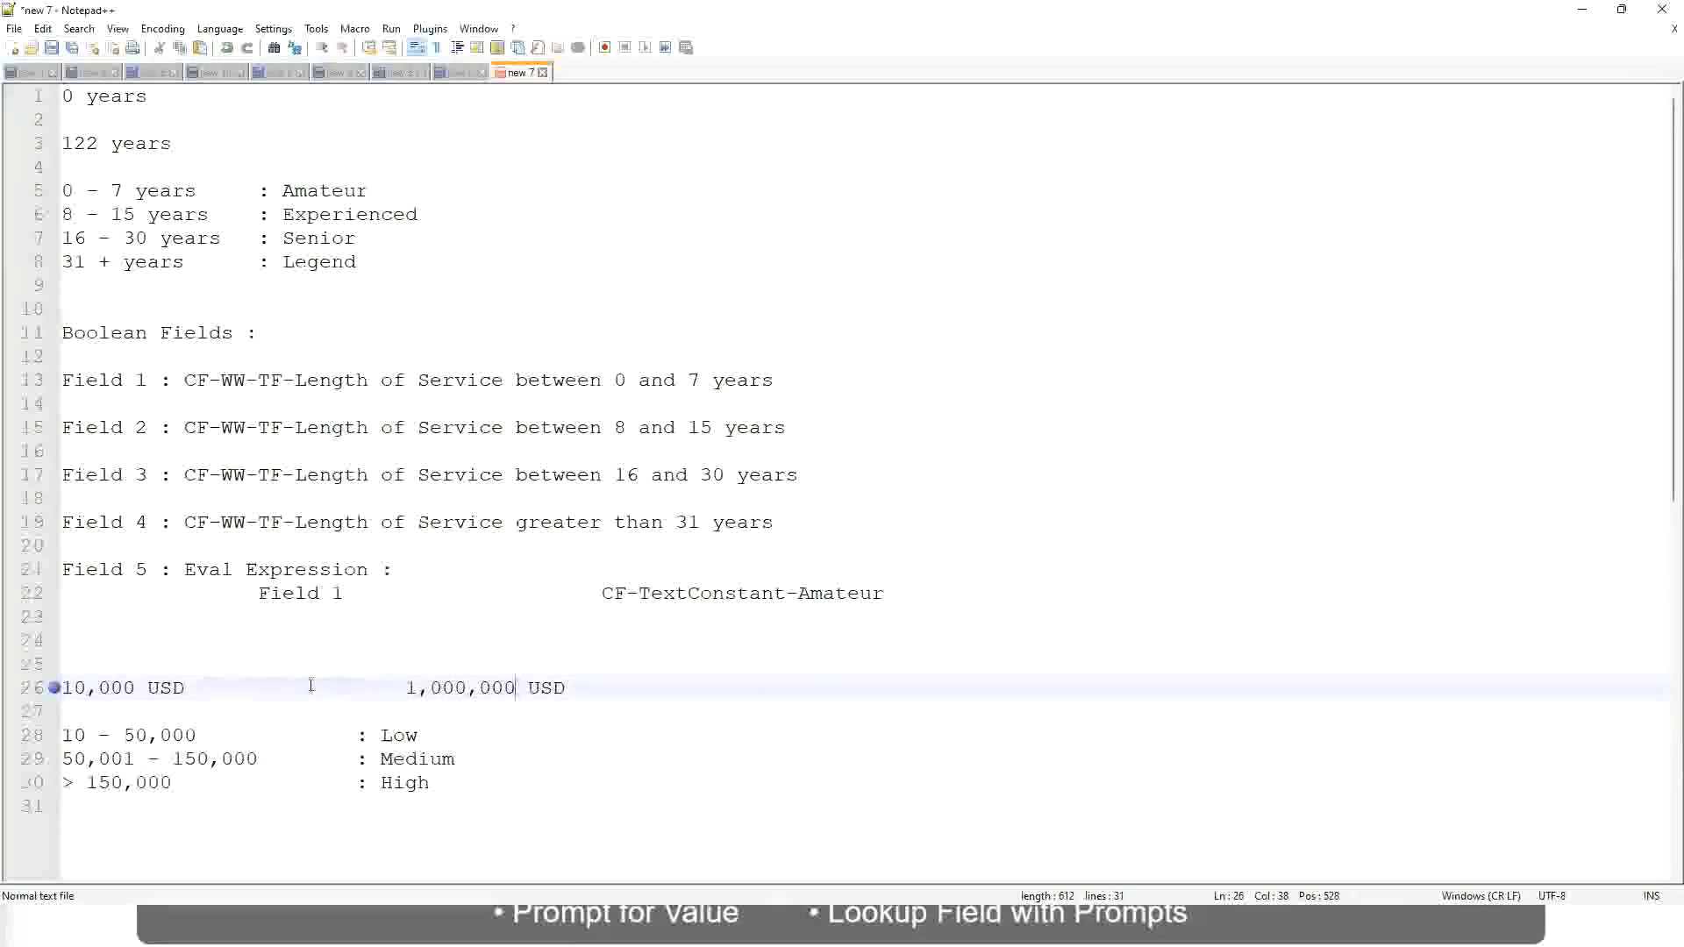
pyautogui.click(414, 739)
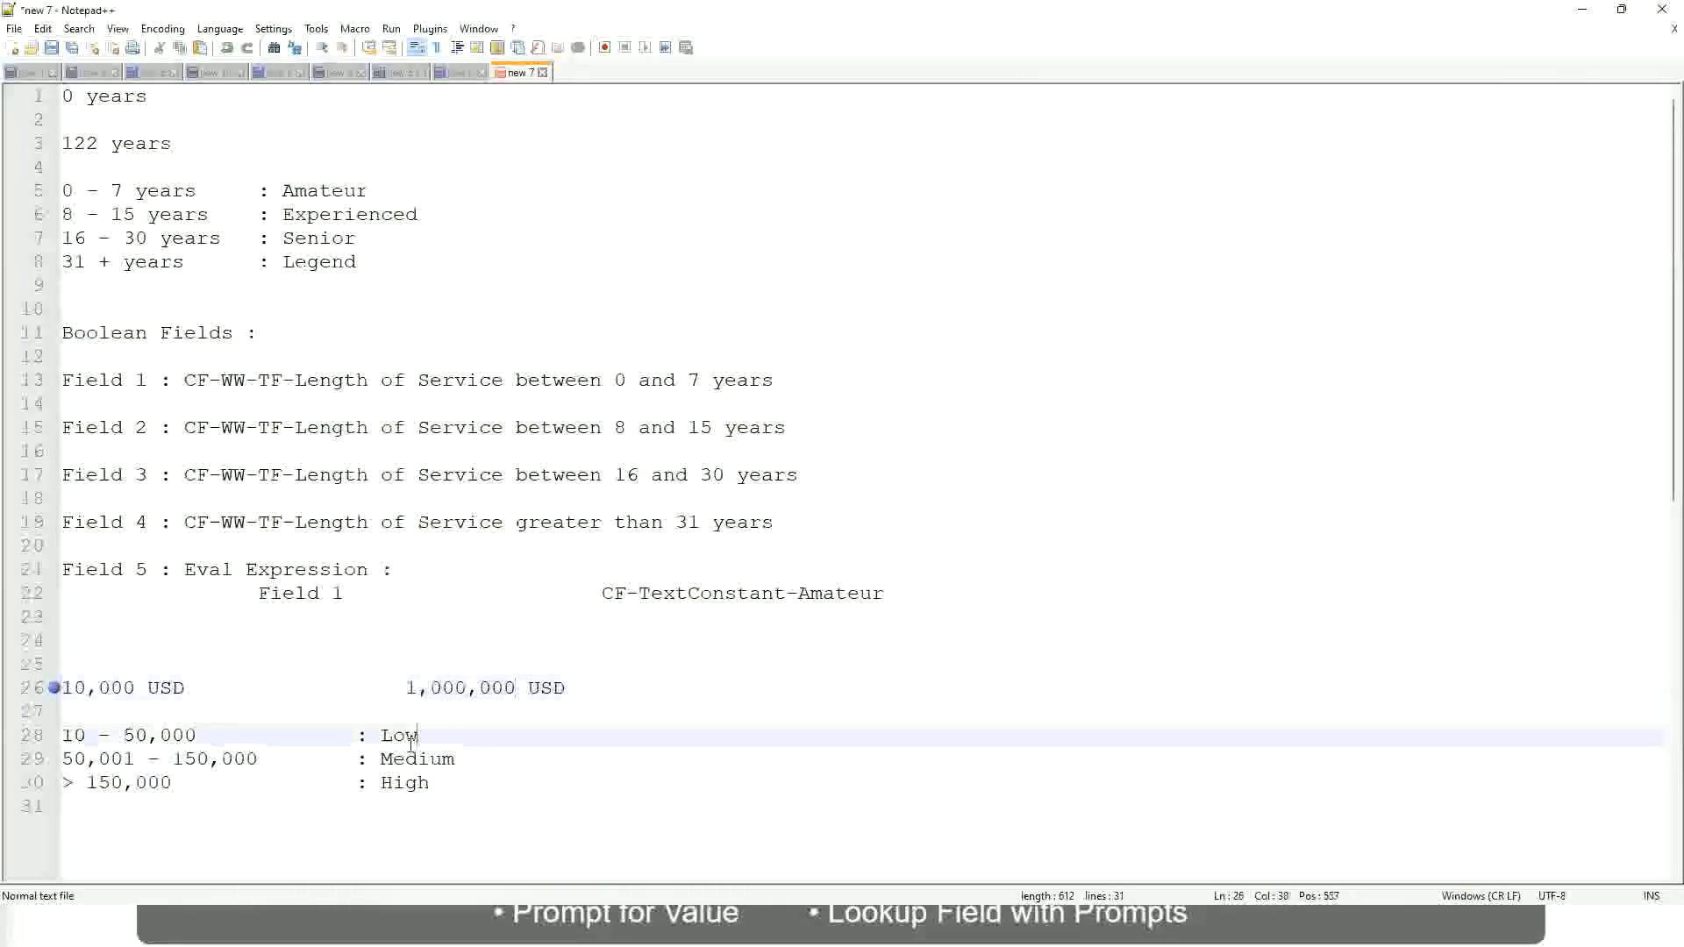
pyautogui.click(408, 742)
pyautogui.click(406, 763)
pyautogui.click(405, 789)
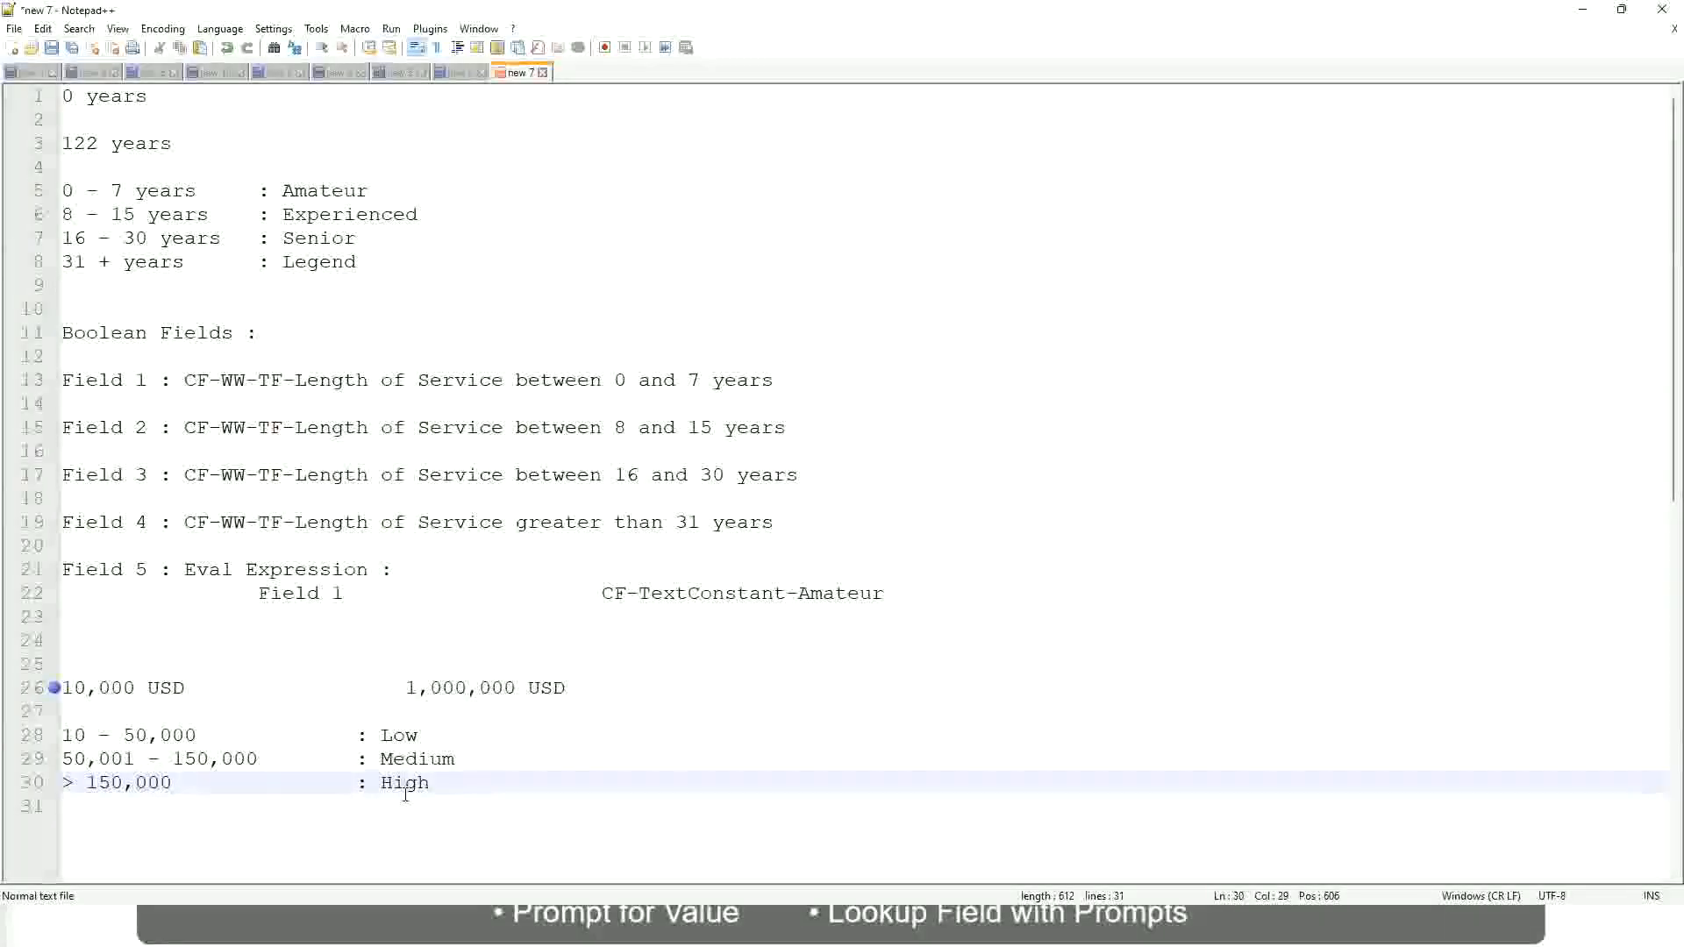
pyautogui.click(210, 715)
pyautogui.click(412, 803)
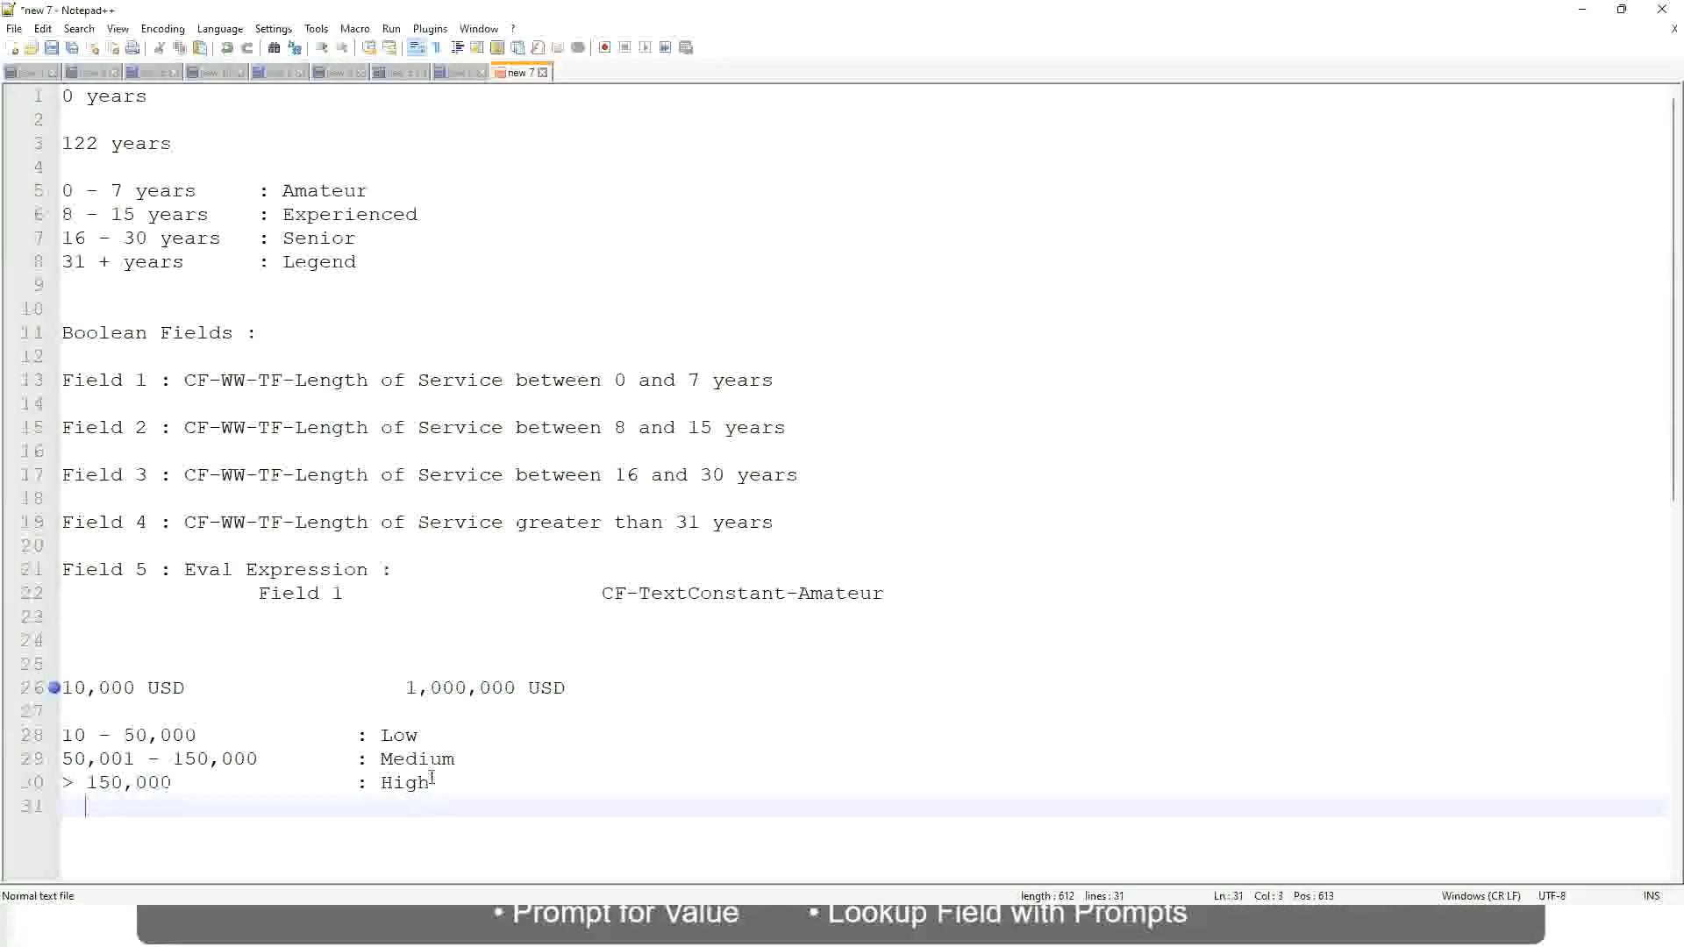
pyautogui.click(432, 779)
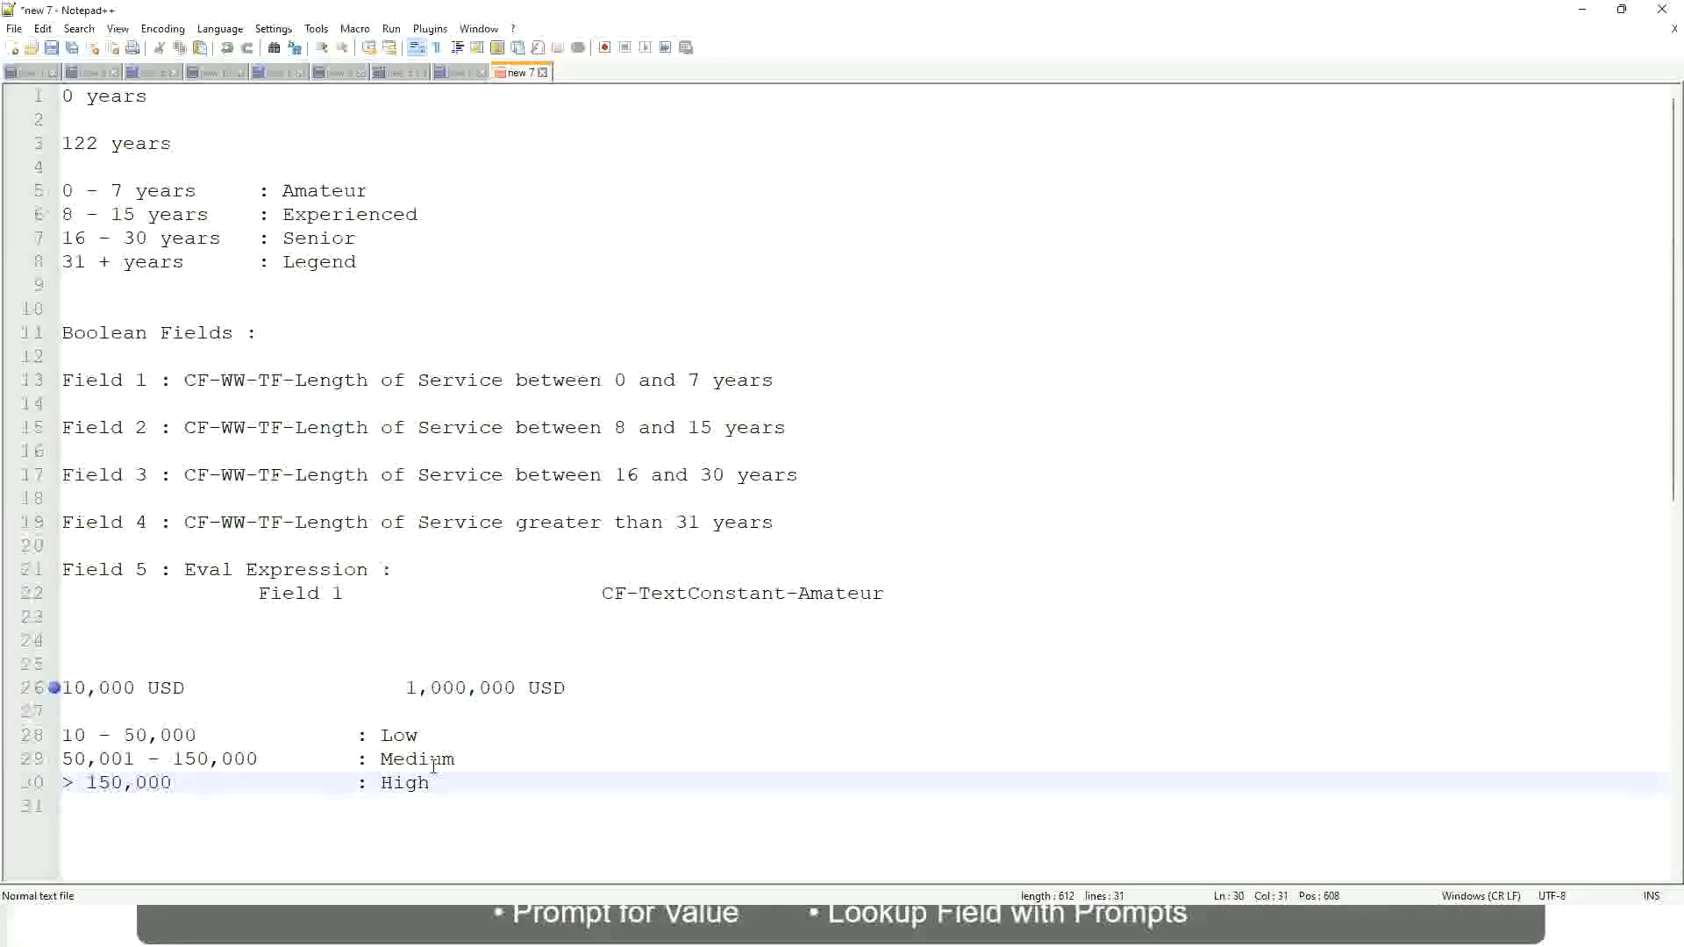